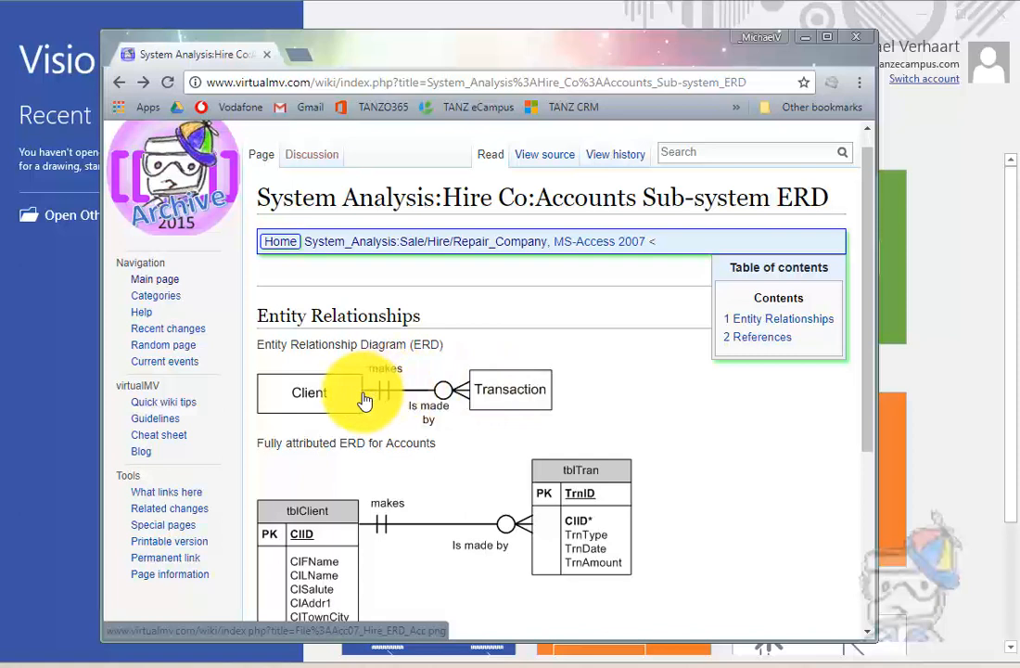
# - Move the reference ERD page aside and create a metric drawing from the Crow's Foot Database Notation template in Software and Database
pyautogui.scroll(-2, 428, 434)
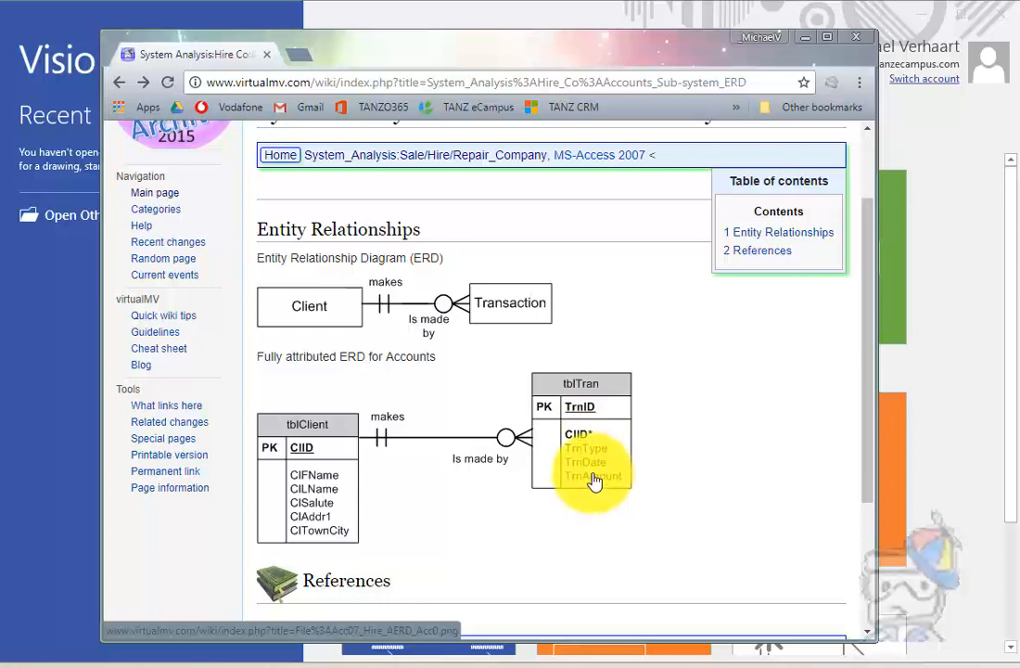
pyautogui.moveTo(590, 53); pyautogui.dragTo(0, 84)
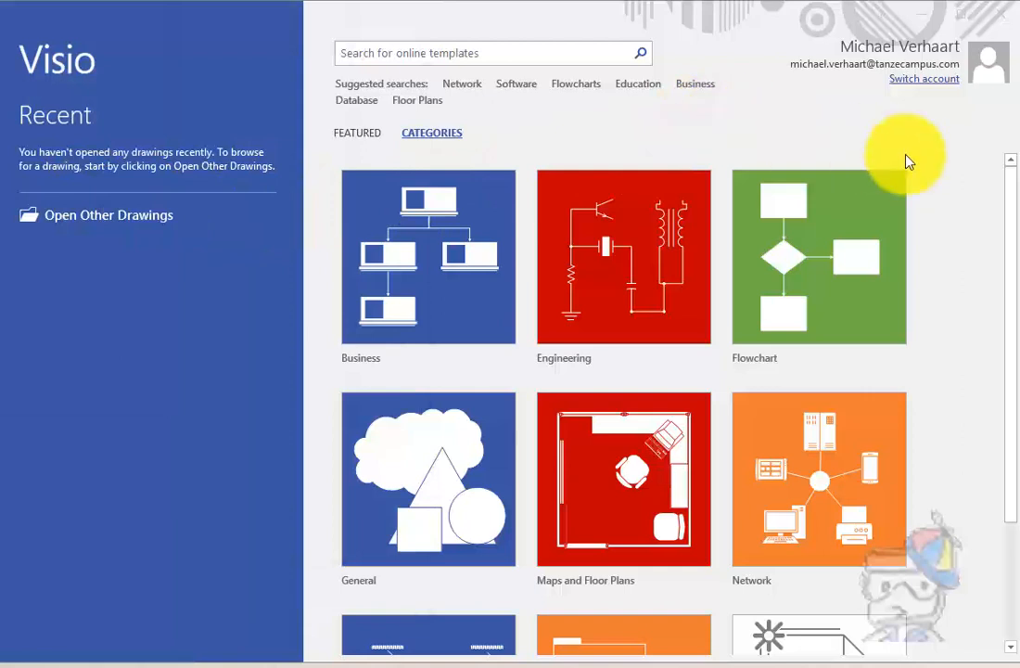
pyautogui.click(1012, 232)
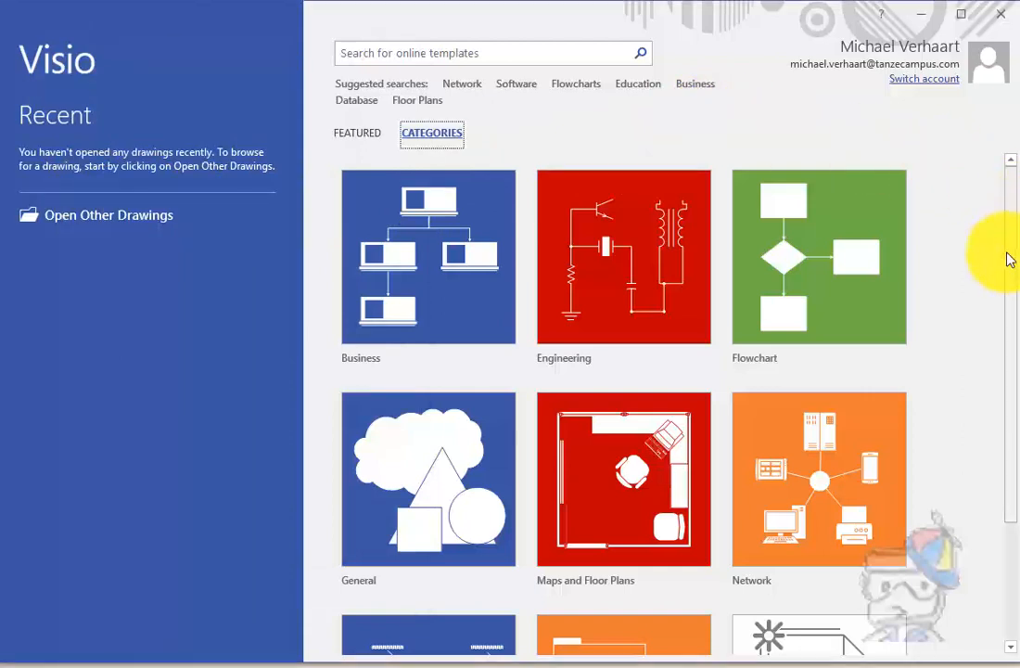
pyautogui.scroll(-3, 965, 357)
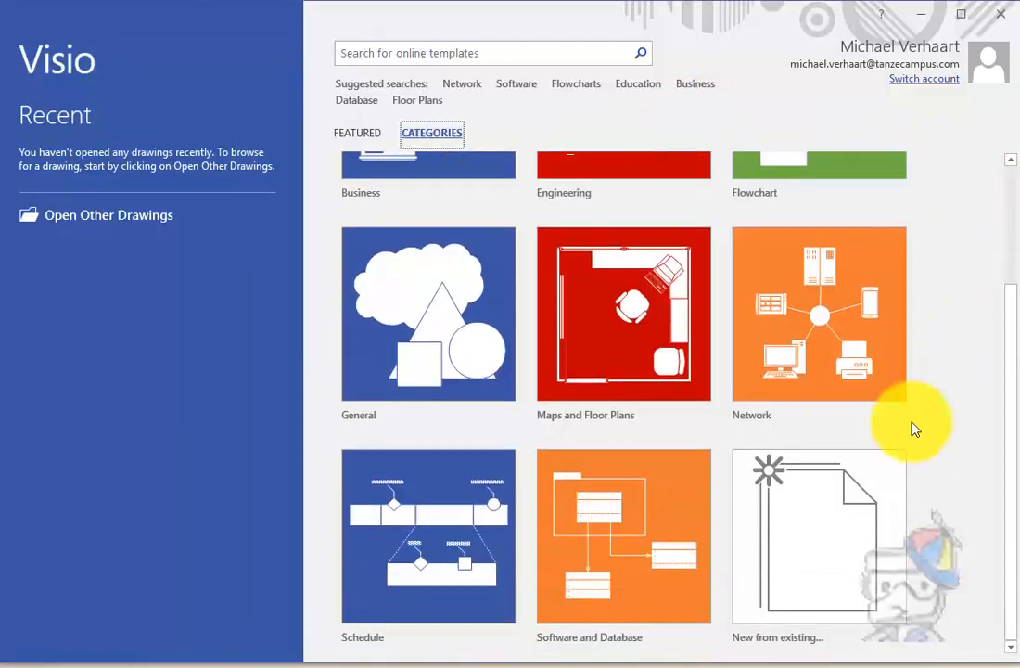
pyautogui.click(598, 545)
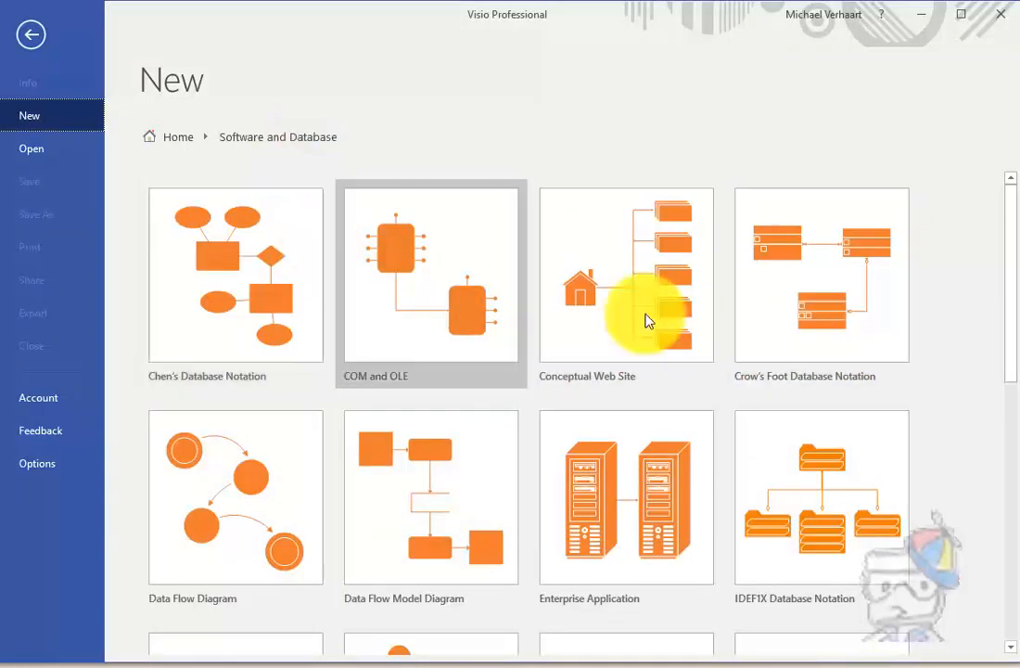
pyautogui.click(803, 300)
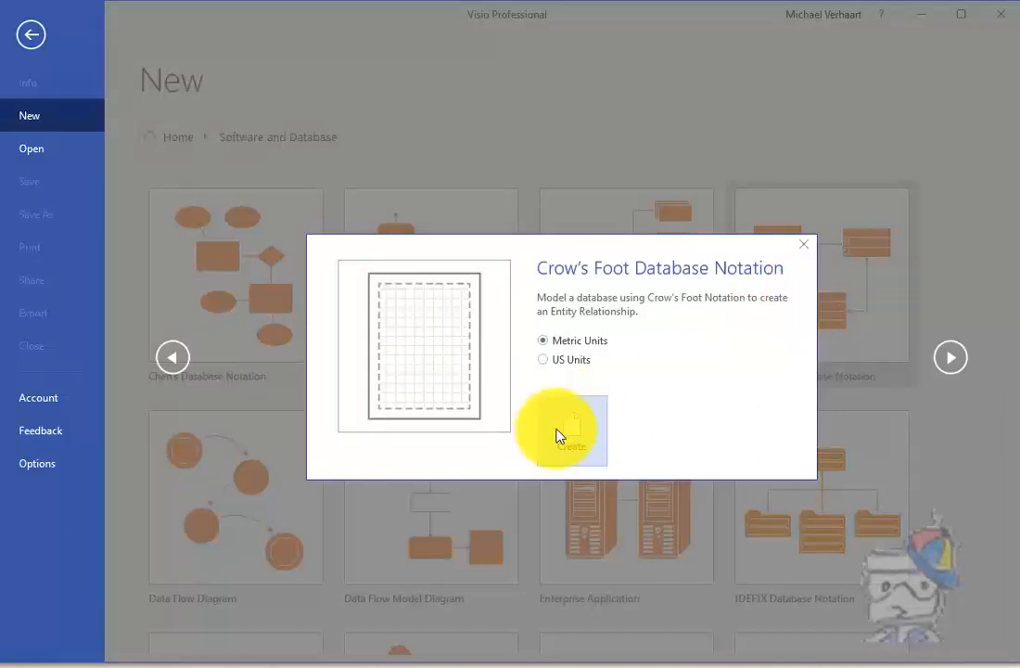
pyautogui.click(559, 436)
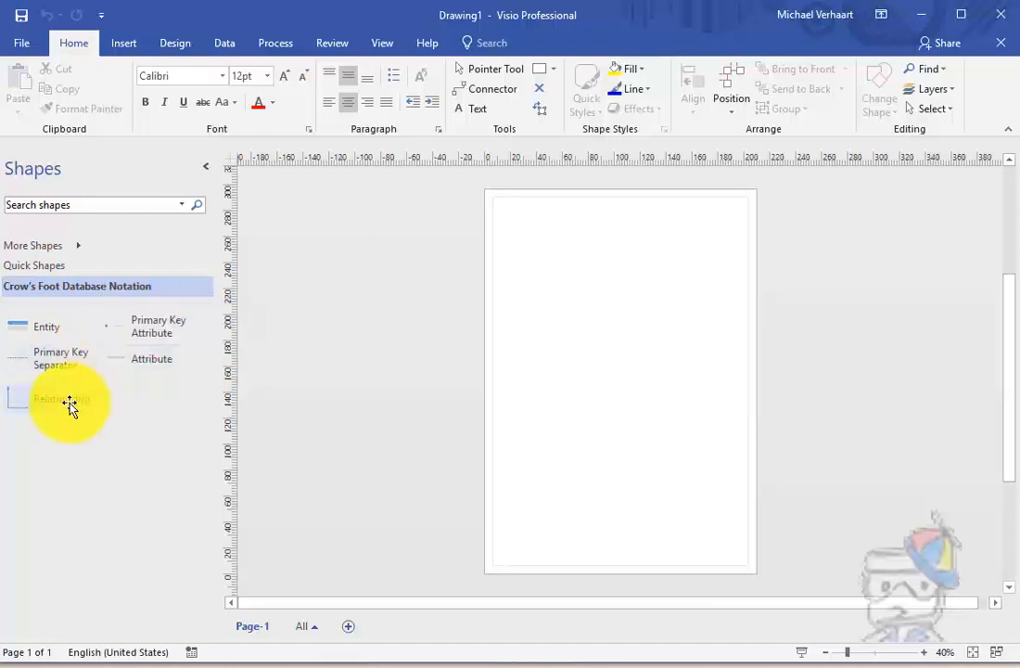
# - Place an Entity shape in the upper part of the page and name it tblClient
pyautogui.moveTo(70, 405)
pyautogui.mouseDown()
pyautogui.moveTo(360, 365)
pyautogui.moveTo(564, 378)
pyautogui.moveTo(630, 365)
pyautogui.mouseUp()
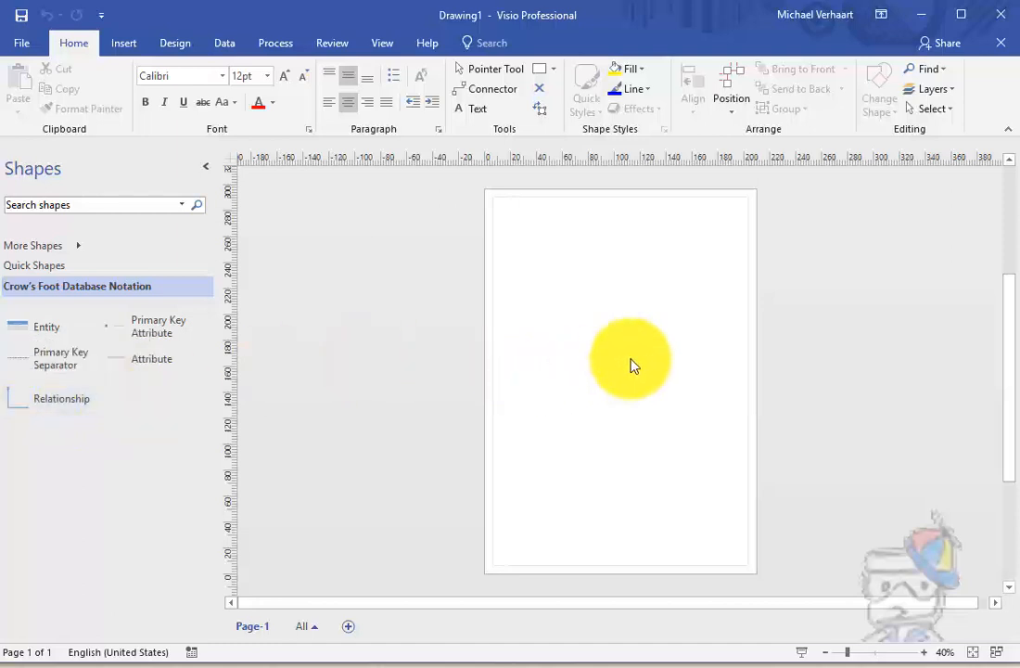
pyautogui.scroll(3, 631, 366)
pyautogui.scroll(2, 640, 366)
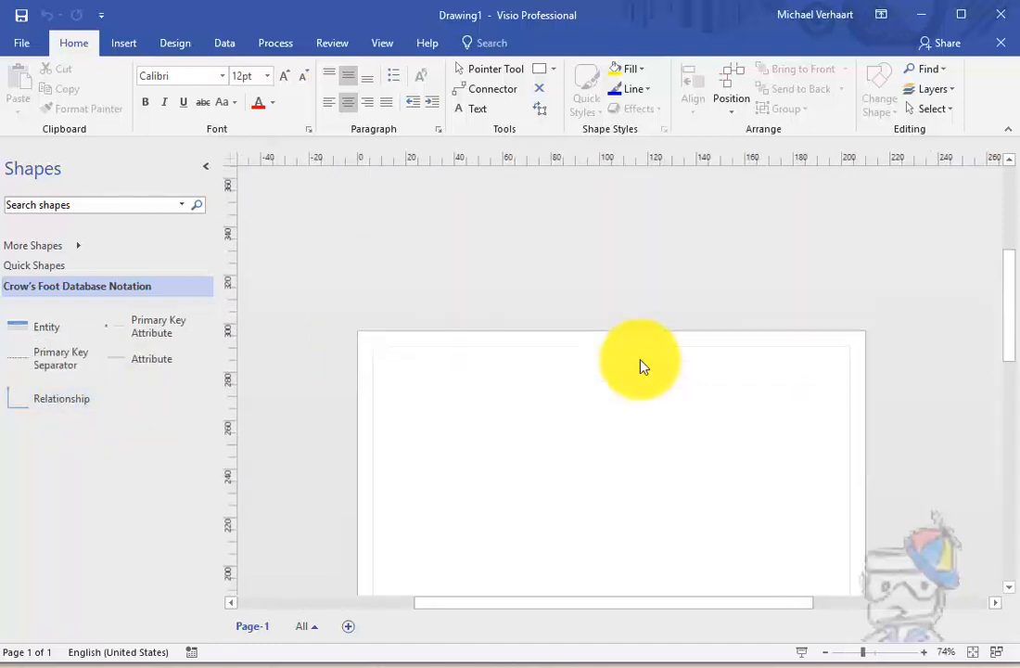
pyautogui.scroll(-3, 640, 367)
pyautogui.moveTo(63, 336); pyautogui.dragTo(499, 278)
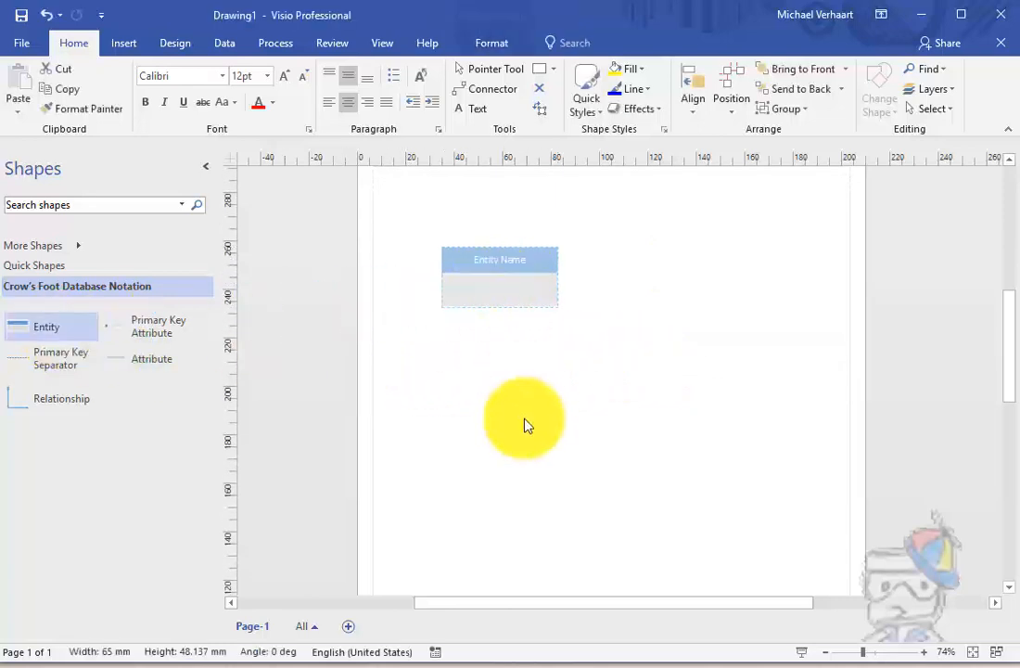
pyautogui.doubleClick(543, 263)
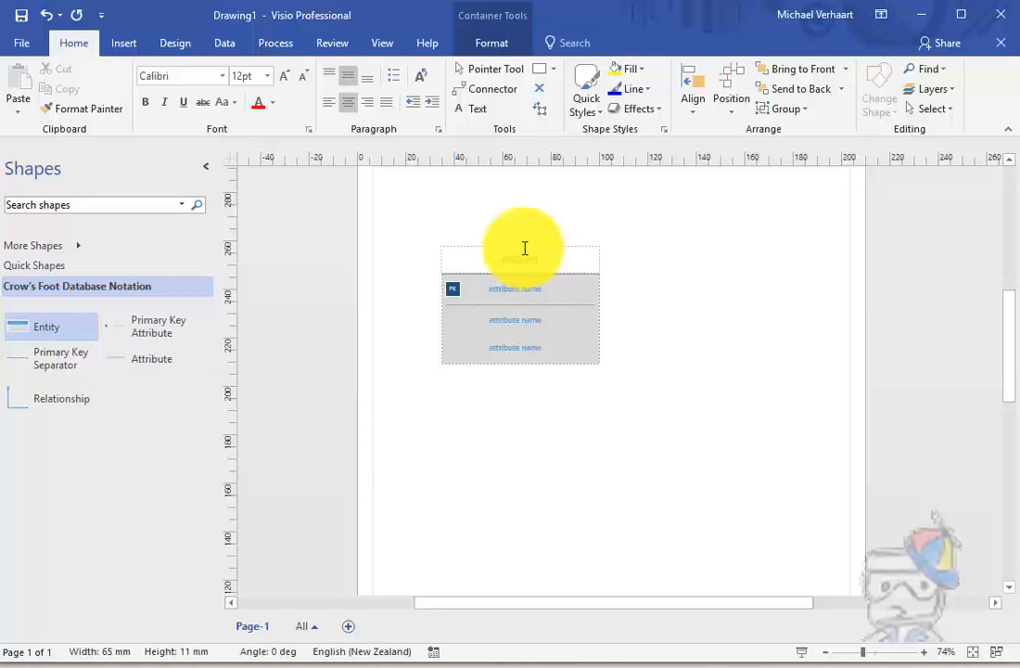
# - Name tblClient's primary key clID and its two placeholder attributes clFName and clLName
pyautogui.click(524, 291)
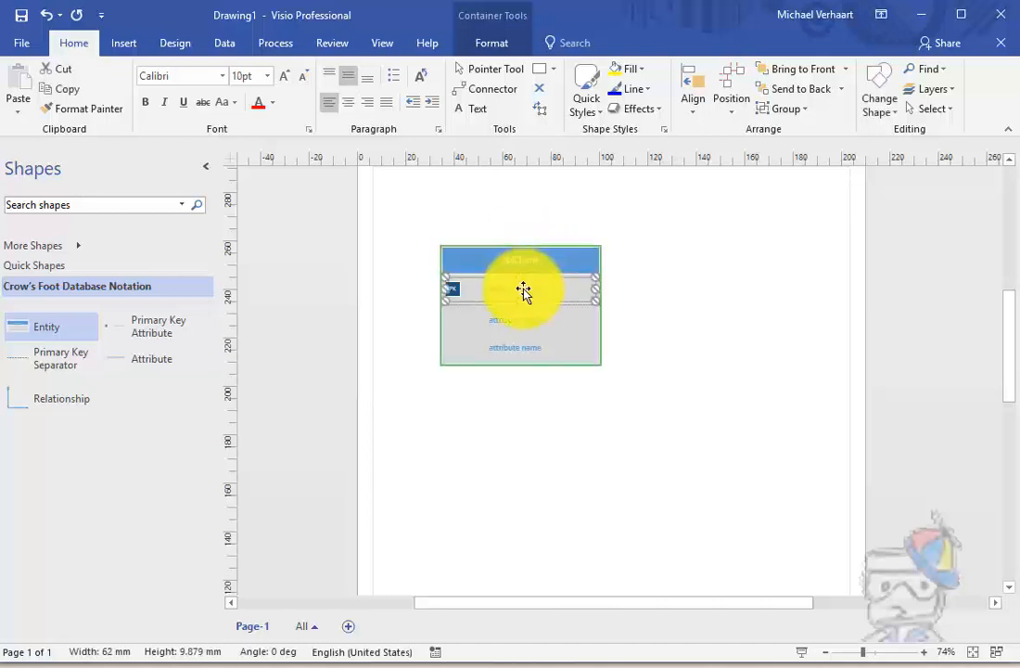
pyautogui.write('cliID')
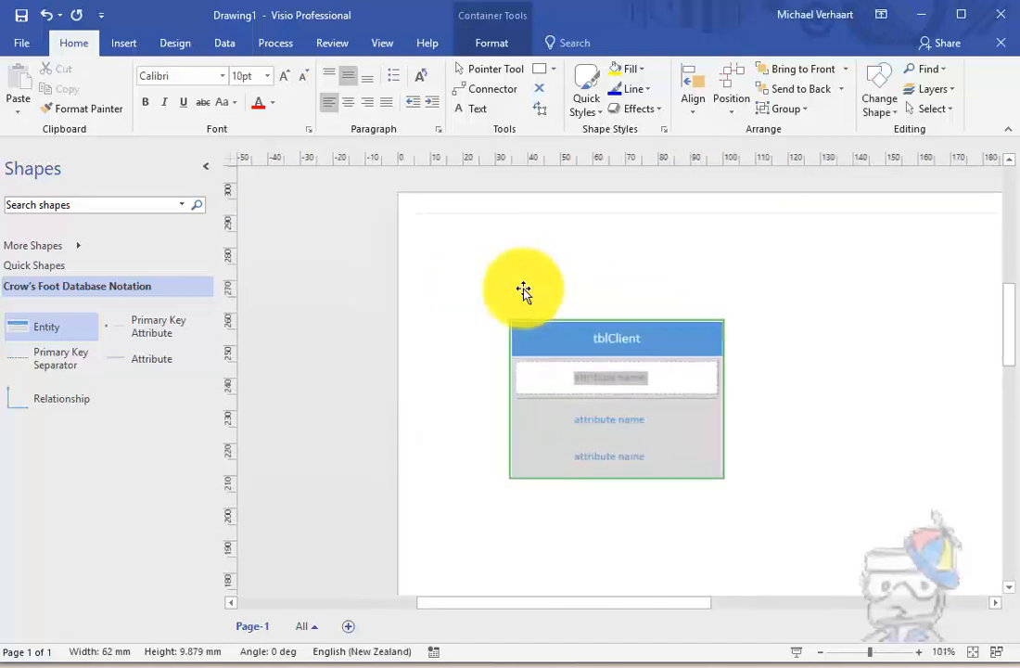
pyautogui.click(609, 427)
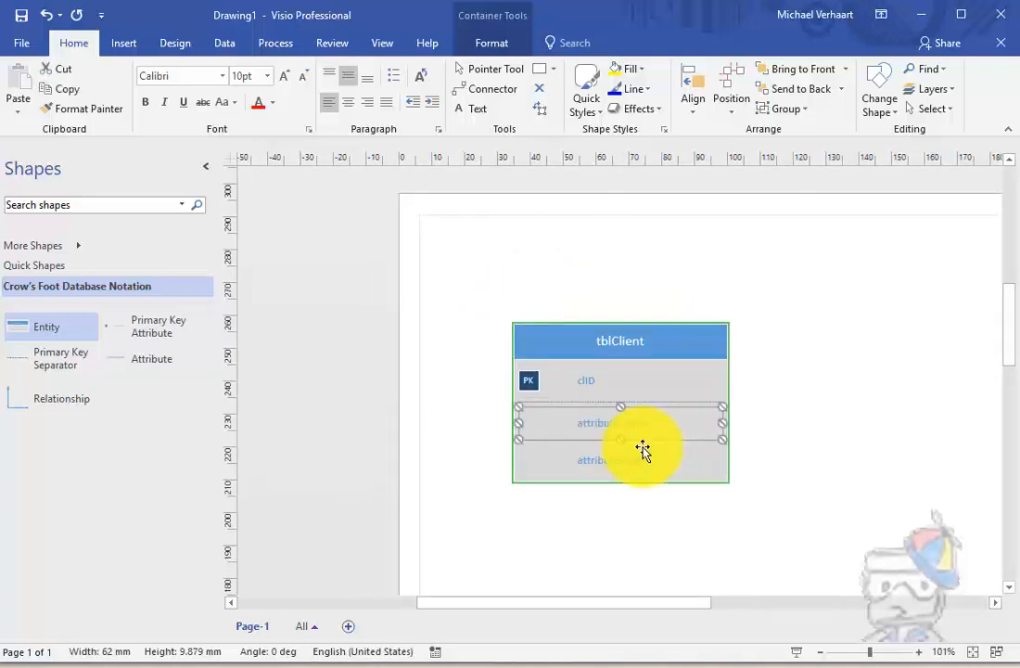
pyautogui.write('clFName')
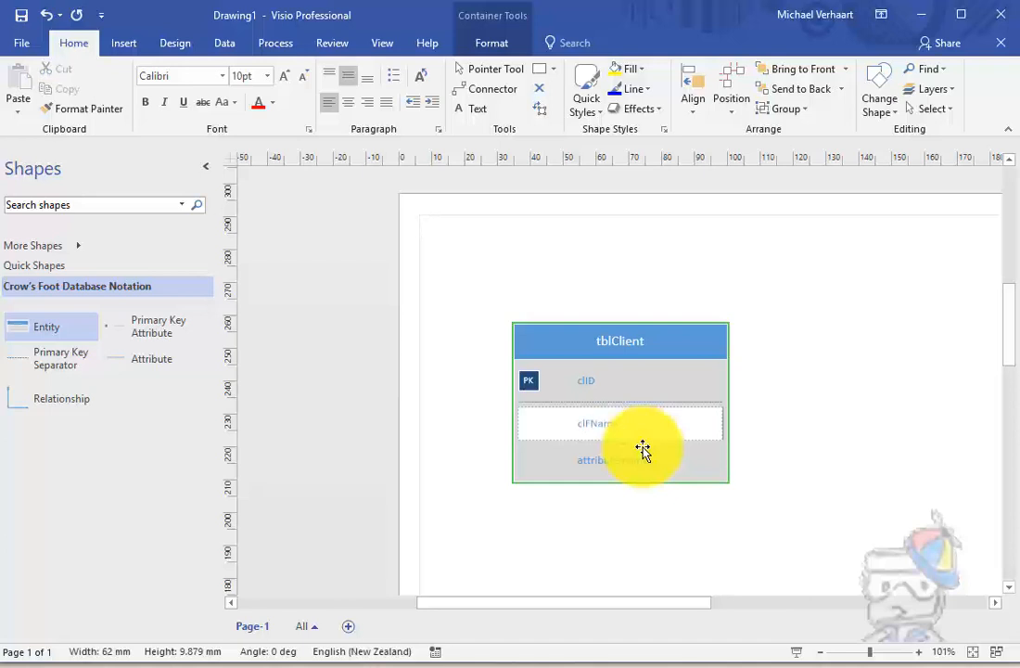
pyautogui.click(629, 464)
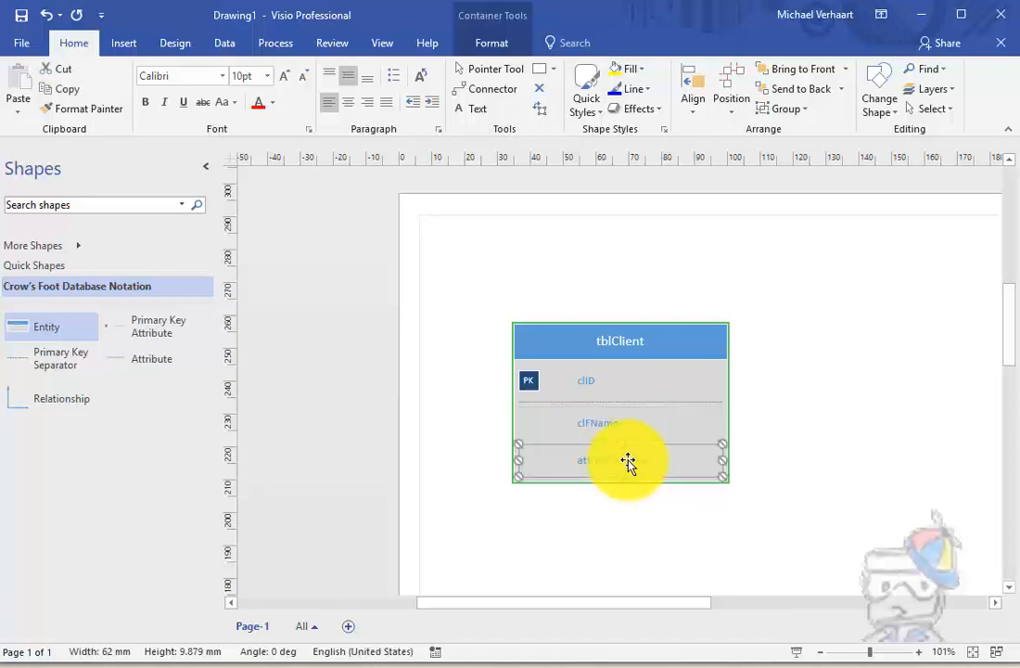
pyautogui.write('clLName')
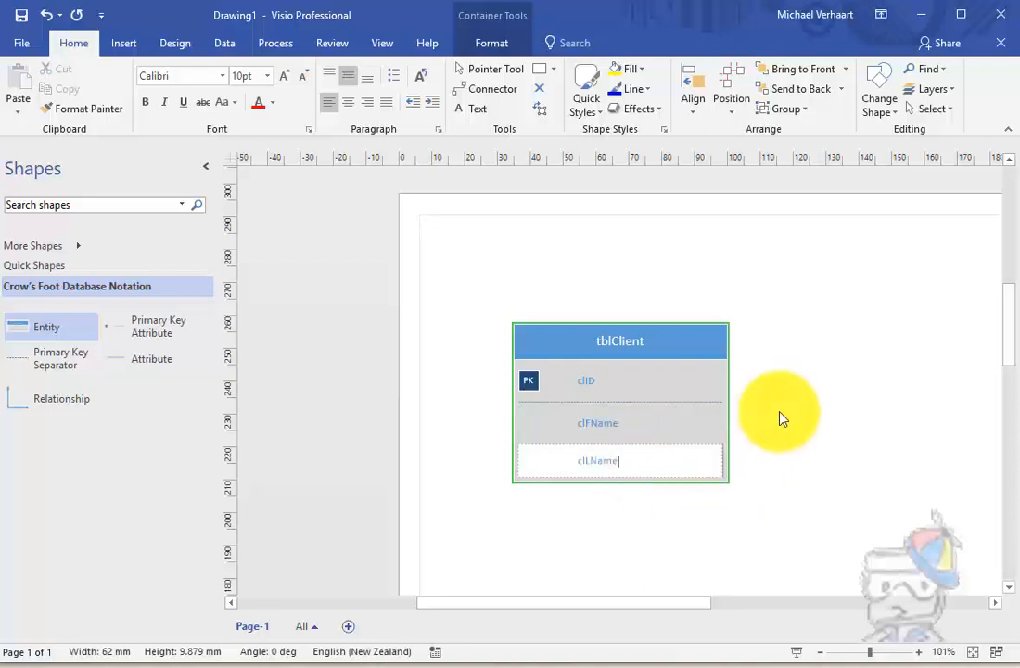
# - Add two attributes named clSalute and clAddress below clLName in tblClient
pyautogui.moveTo(151, 358); pyautogui.dragTo(619, 515)
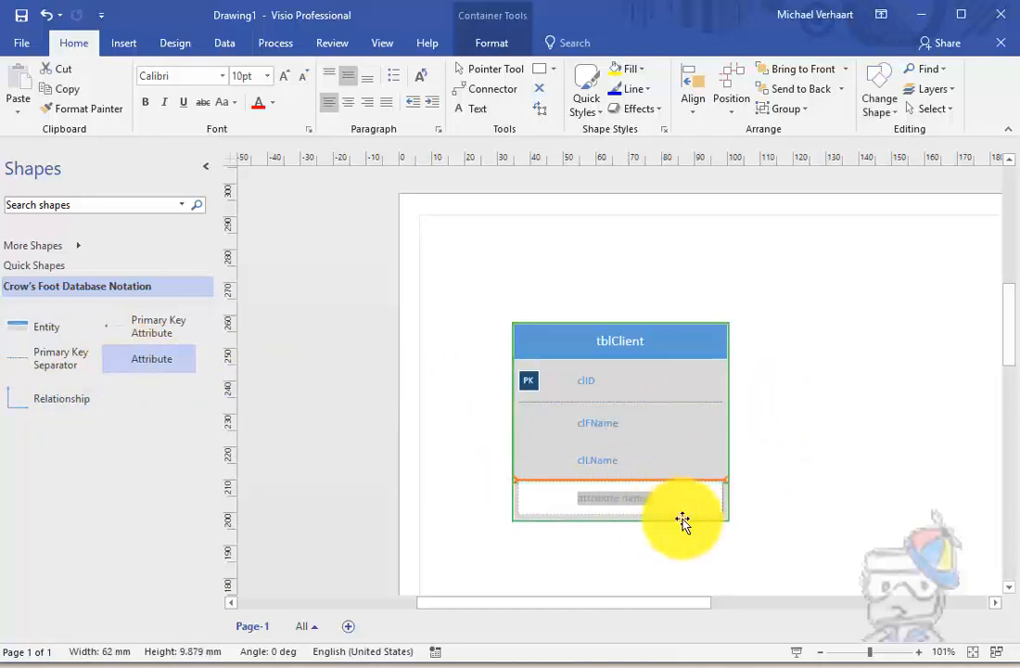
pyautogui.write('clSal')
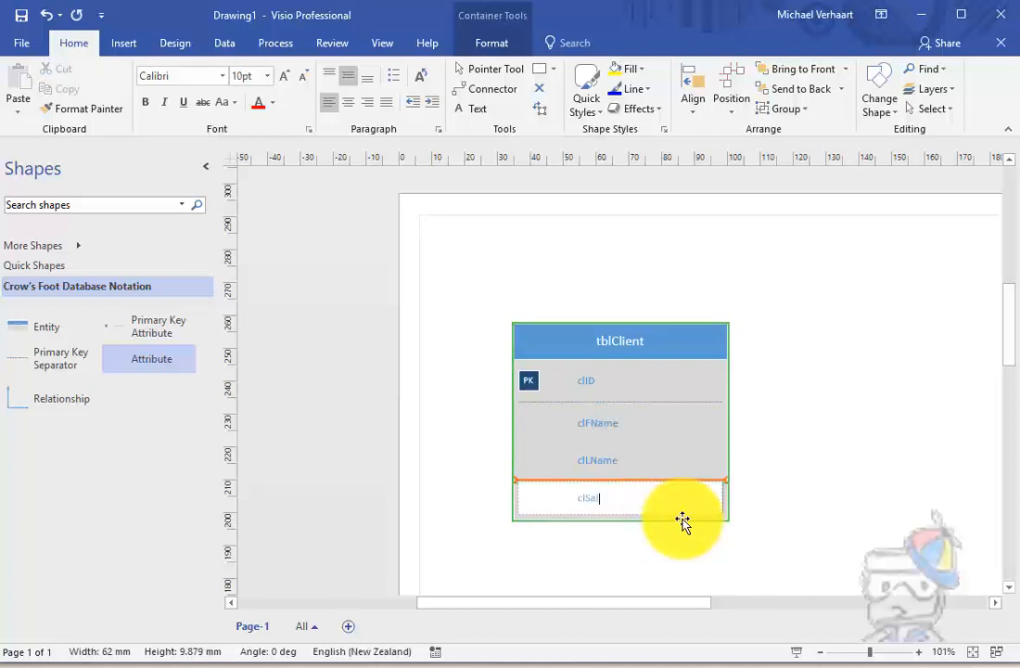
pyautogui.moveTo(160, 342); pyautogui.dragTo(585, 513)
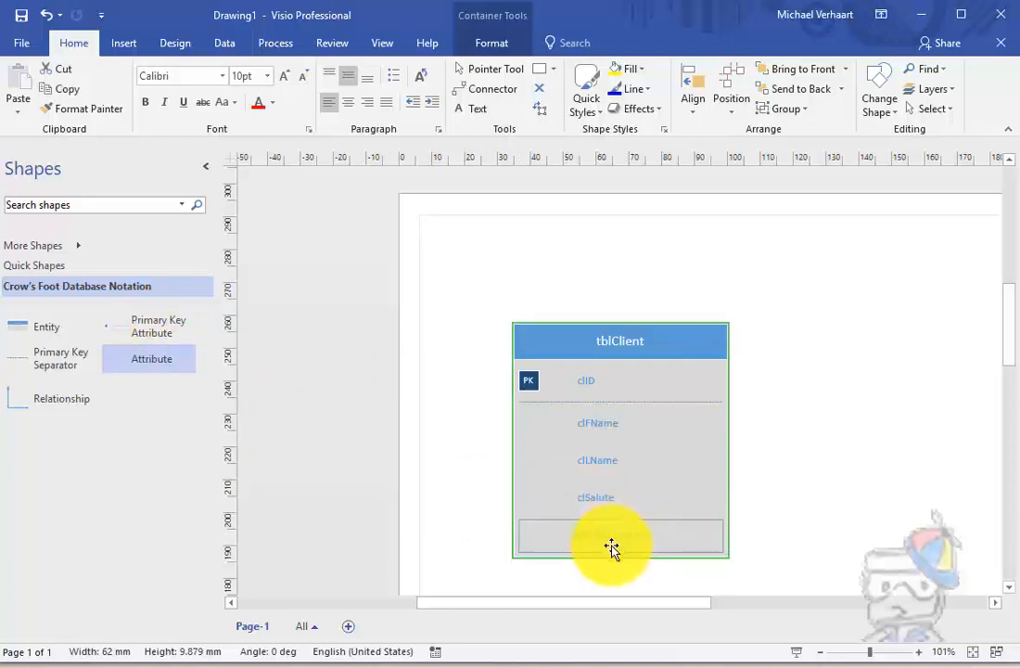
pyautogui.click(612, 548)
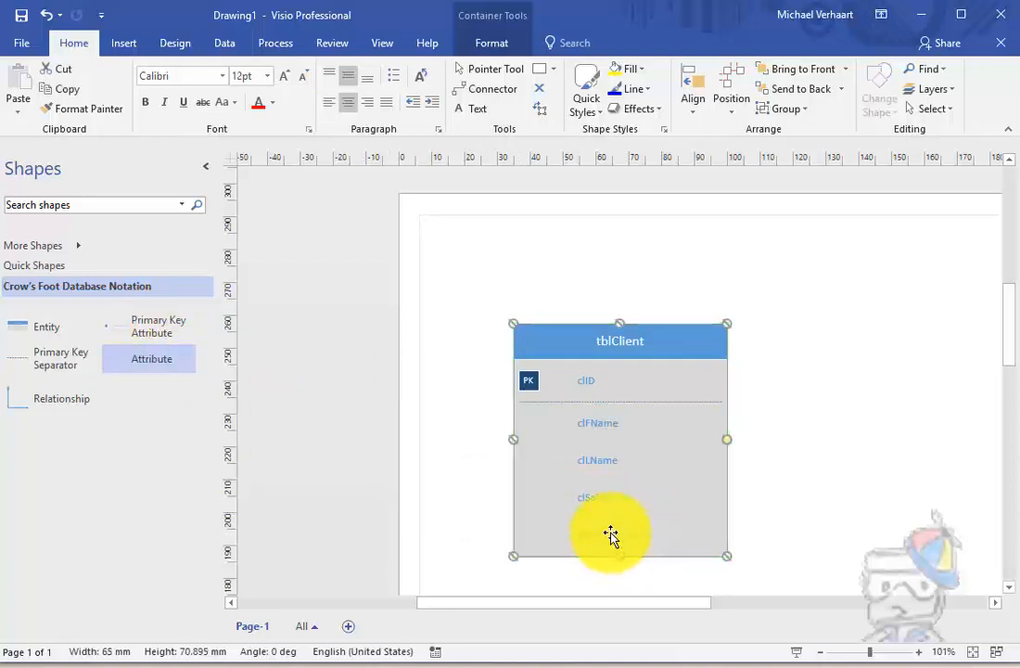
pyautogui.click(612, 536)
pyautogui.click(612, 536)
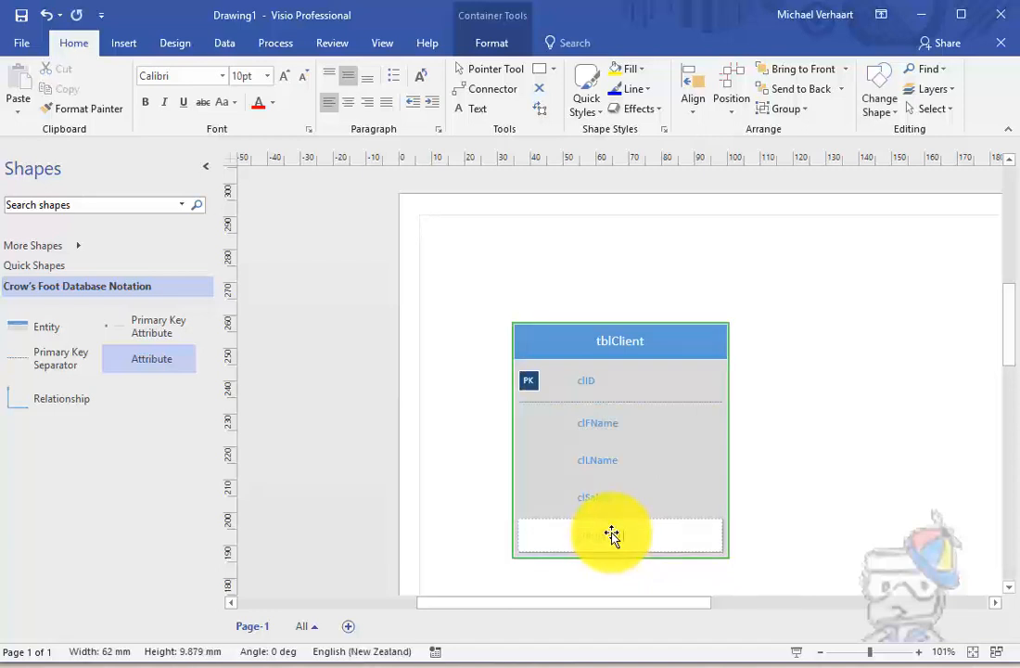
pyautogui.write('clAddress')
pyautogui.click(666, 266)
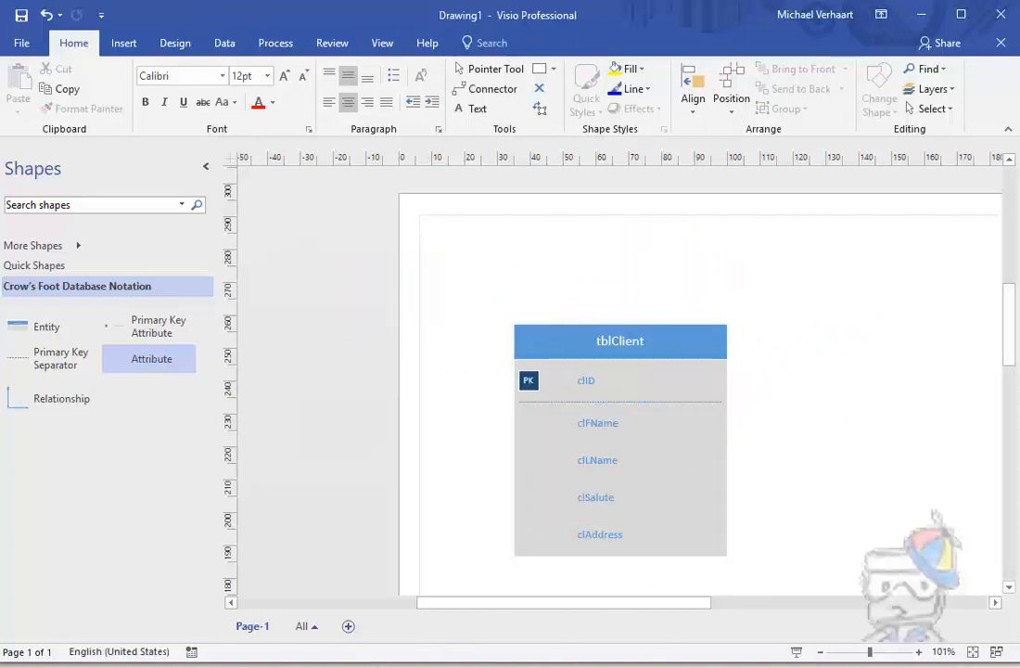
# - Following the reference ERD, add a second Entity named tblTran to the right of tblClient, spacing the two entities apart
pyautogui.moveTo(0, 93); pyautogui.dragTo(470, 74)
pyautogui.moveTo(553, 80); pyautogui.dragTo(555, 56)
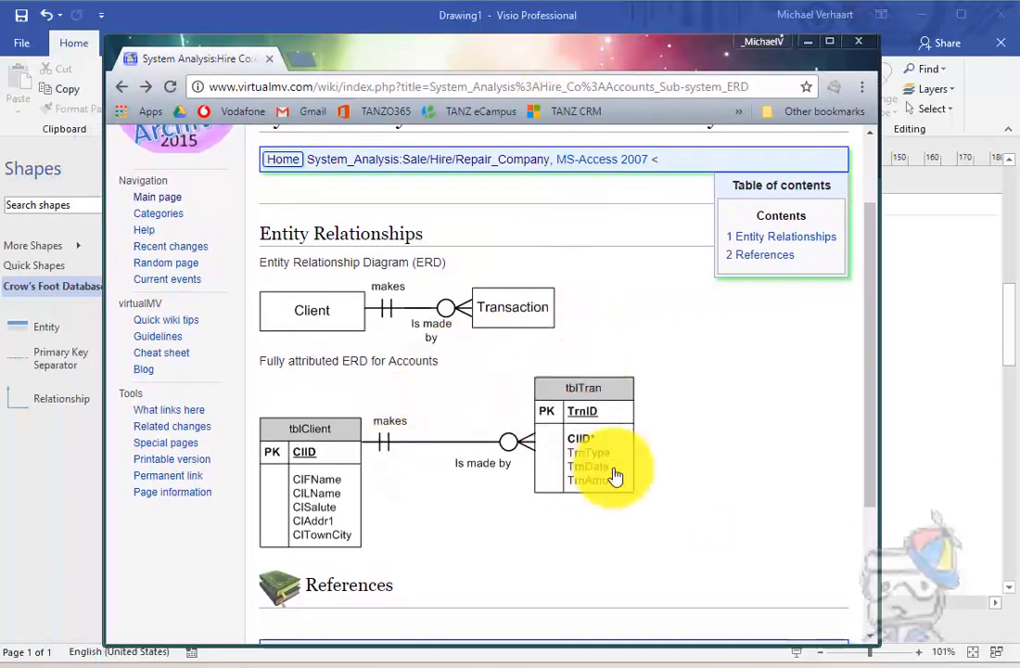
pyautogui.moveTo(598, 58); pyautogui.dragTo(0, 81)
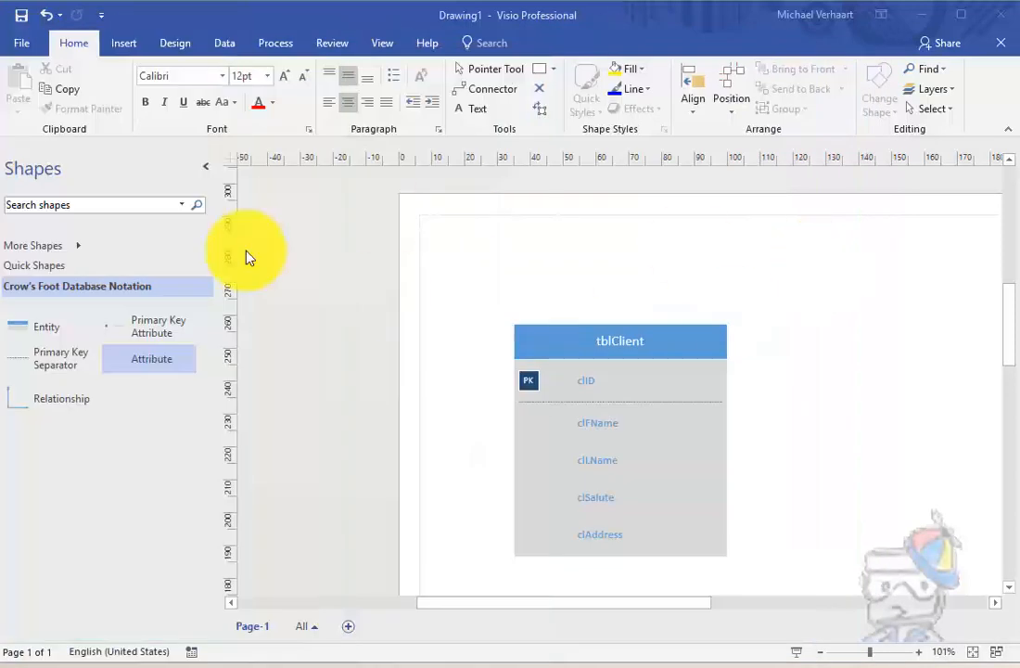
pyautogui.moveTo(117, 333); pyautogui.dragTo(907, 365)
pyautogui.moveTo(604, 346); pyautogui.dragTo(530, 344)
pyautogui.moveTo(904, 330); pyautogui.dragTo(879, 330)
pyautogui.doubleClick(932, 335)
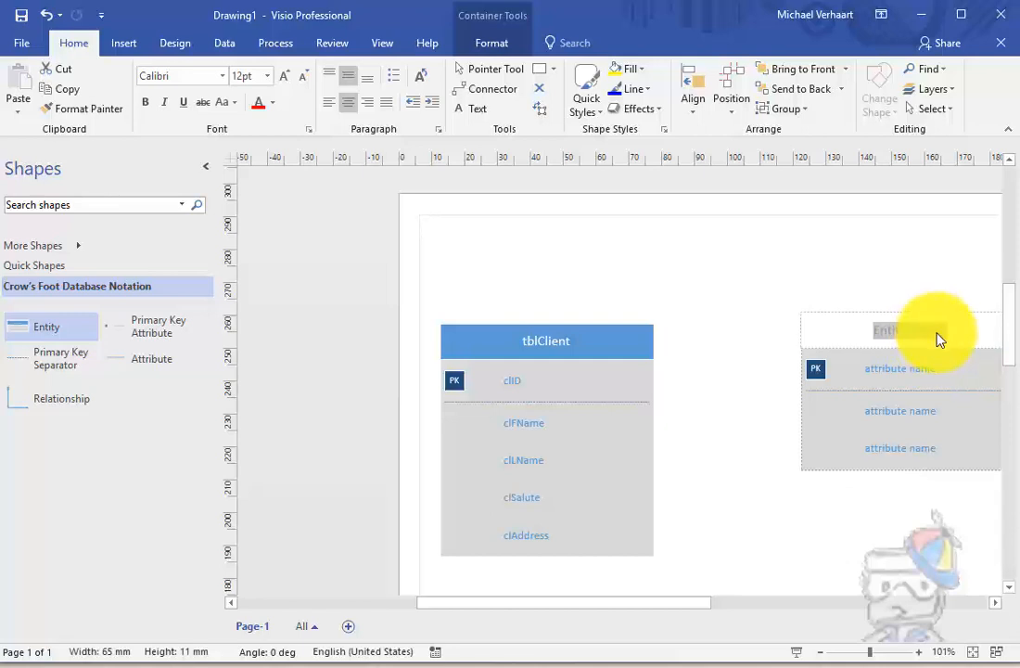
pyautogui.press('BackSpace')
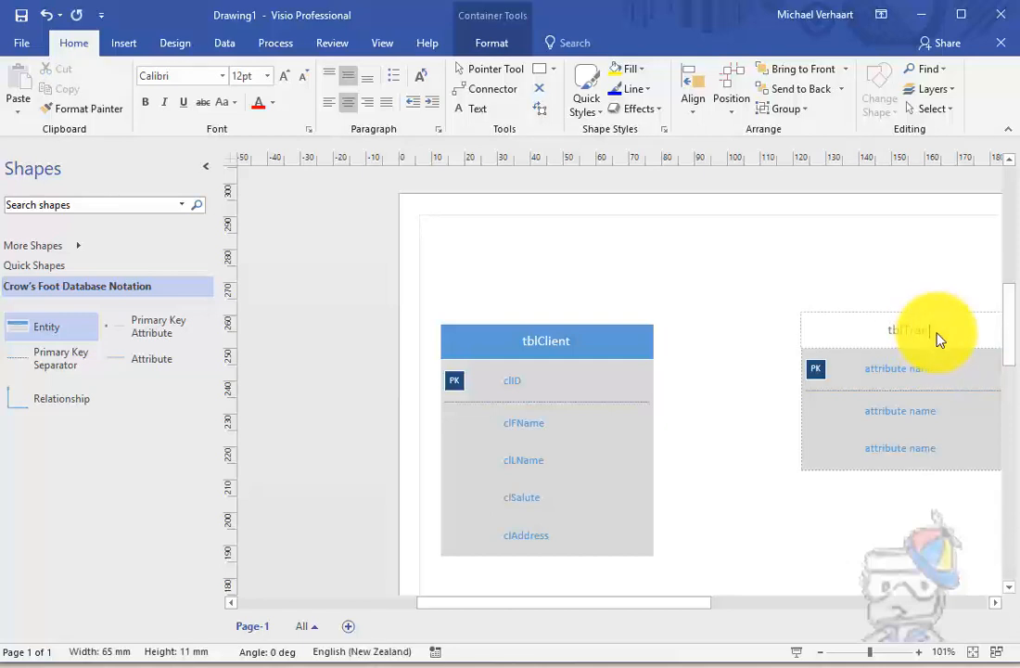
# - Name tblTran's primary key trnID and the first attribute below it clID
pyautogui.click(930, 375)
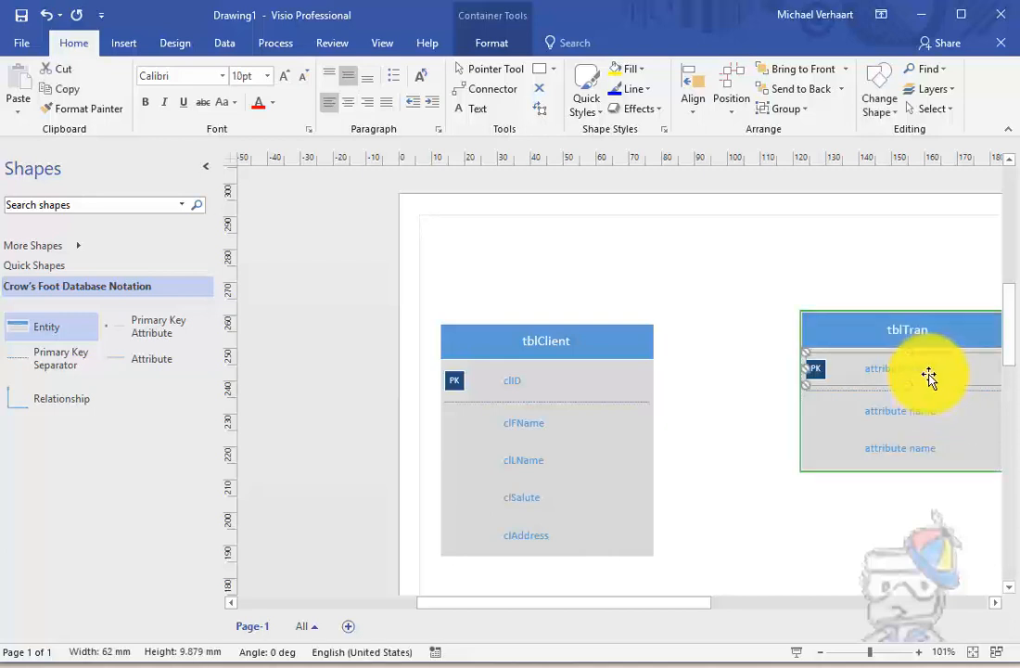
pyautogui.write('trn')
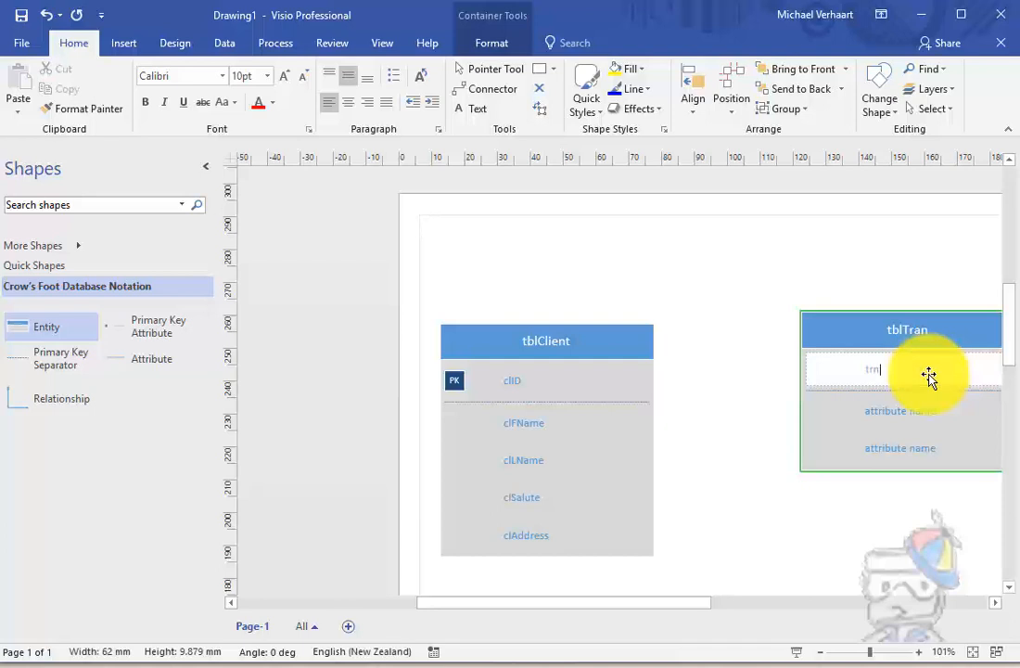
pyautogui.write('ID')
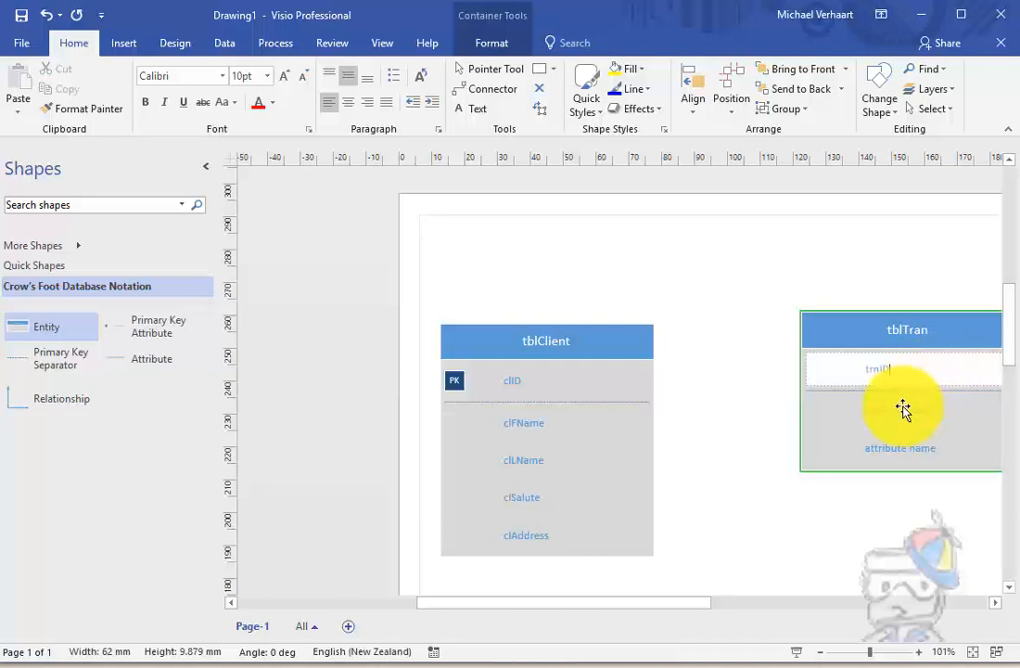
pyautogui.click(904, 413)
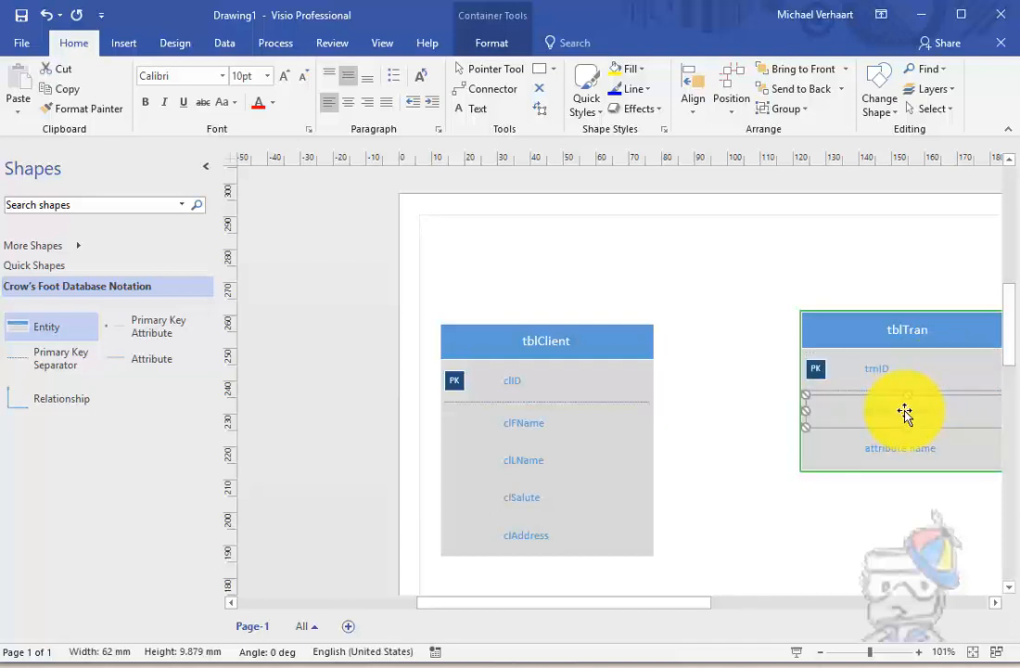
pyautogui.click(904, 413)
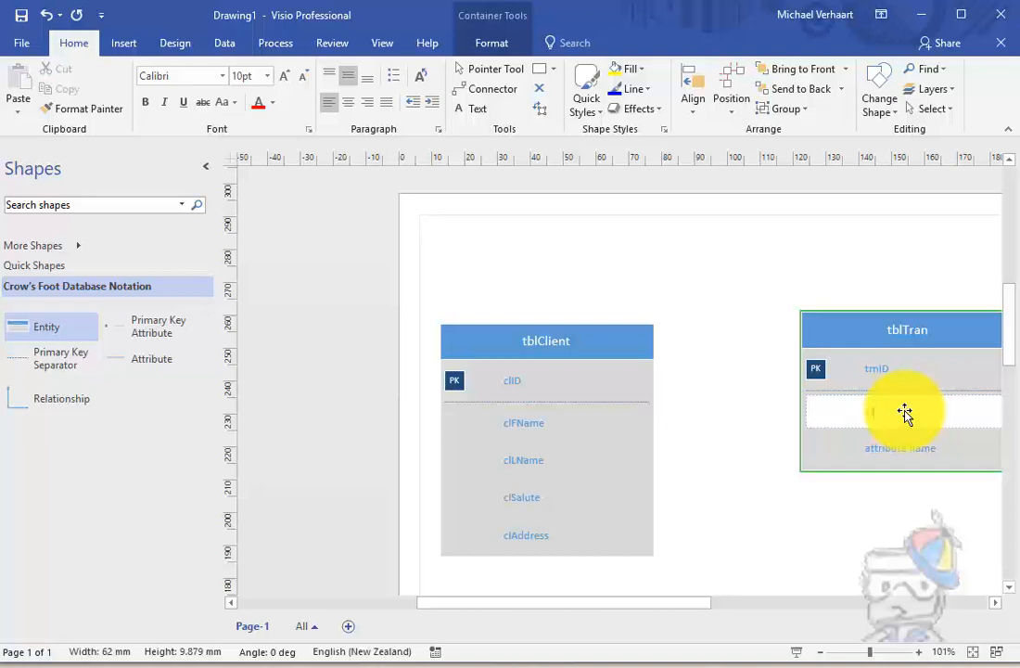
pyautogui.write('clID')
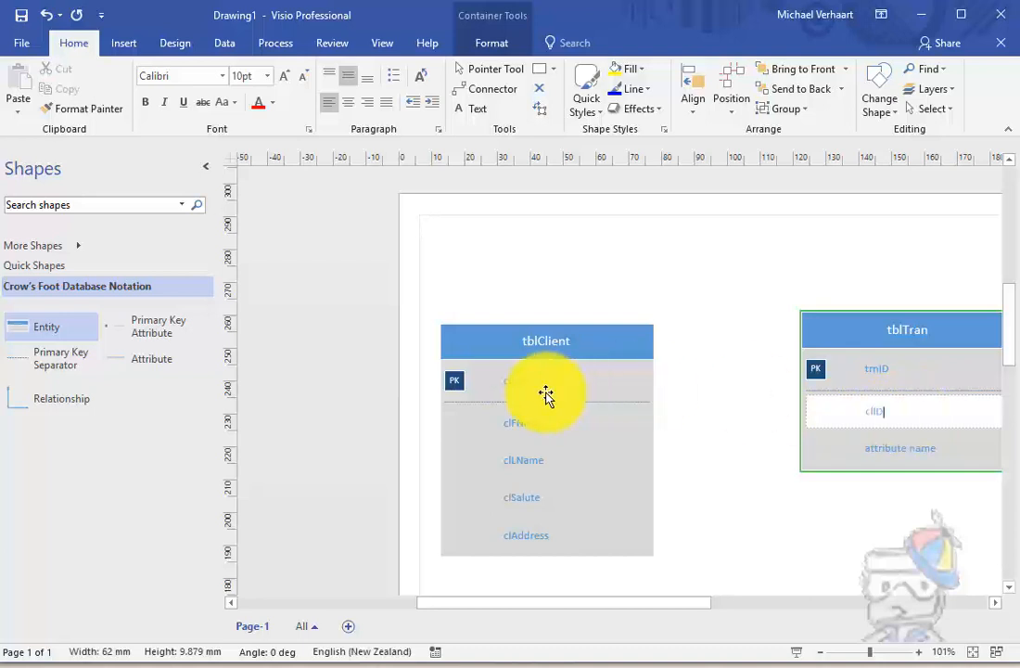
pyautogui.click(885, 457)
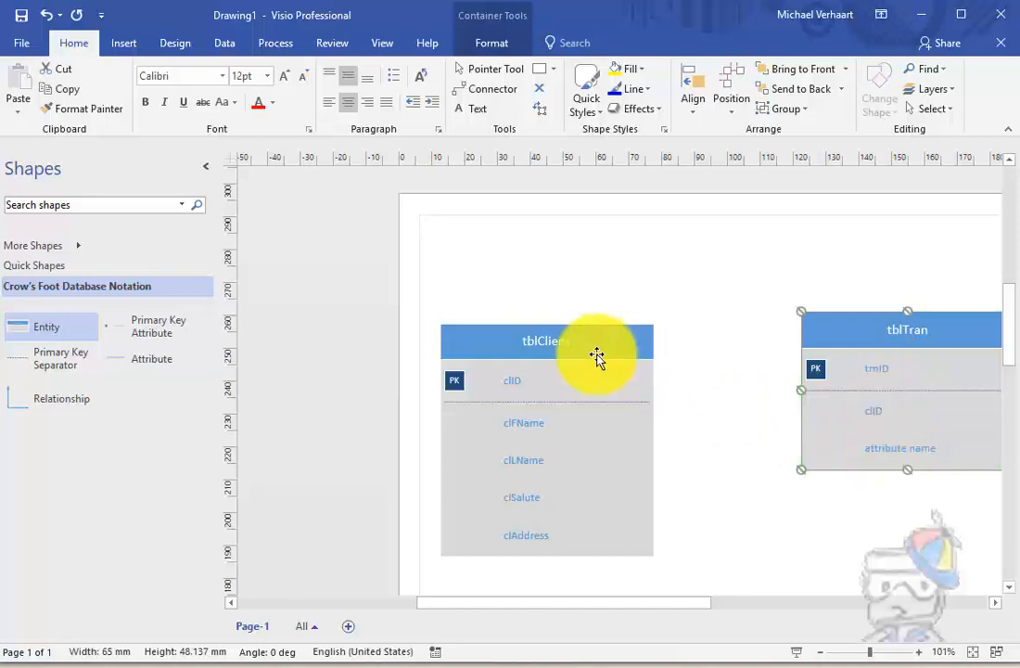
pyautogui.click(866, 448)
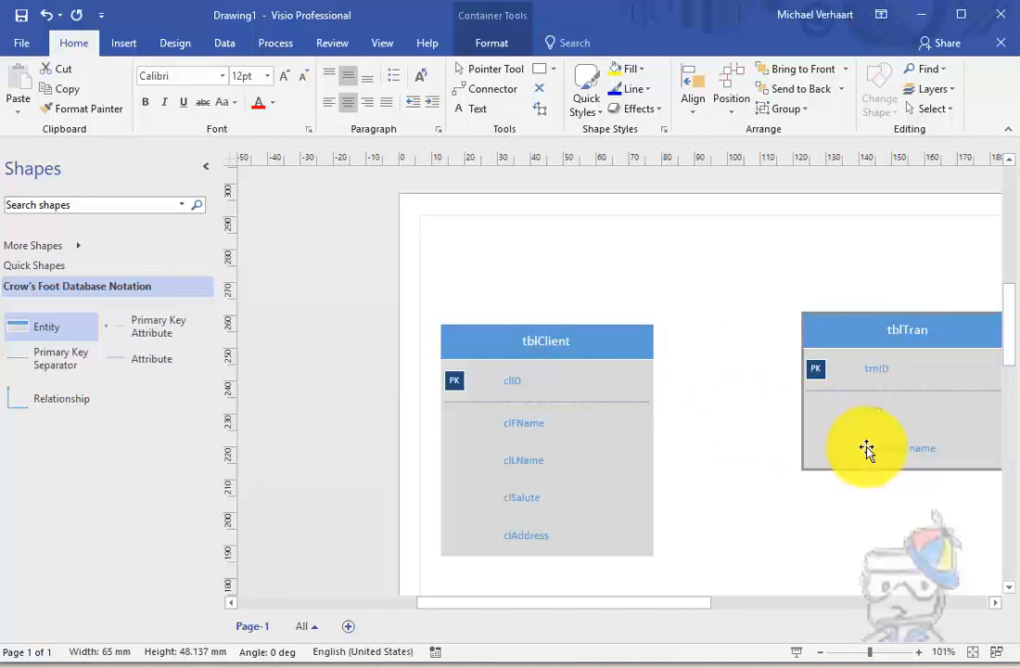
pyautogui.write('t')
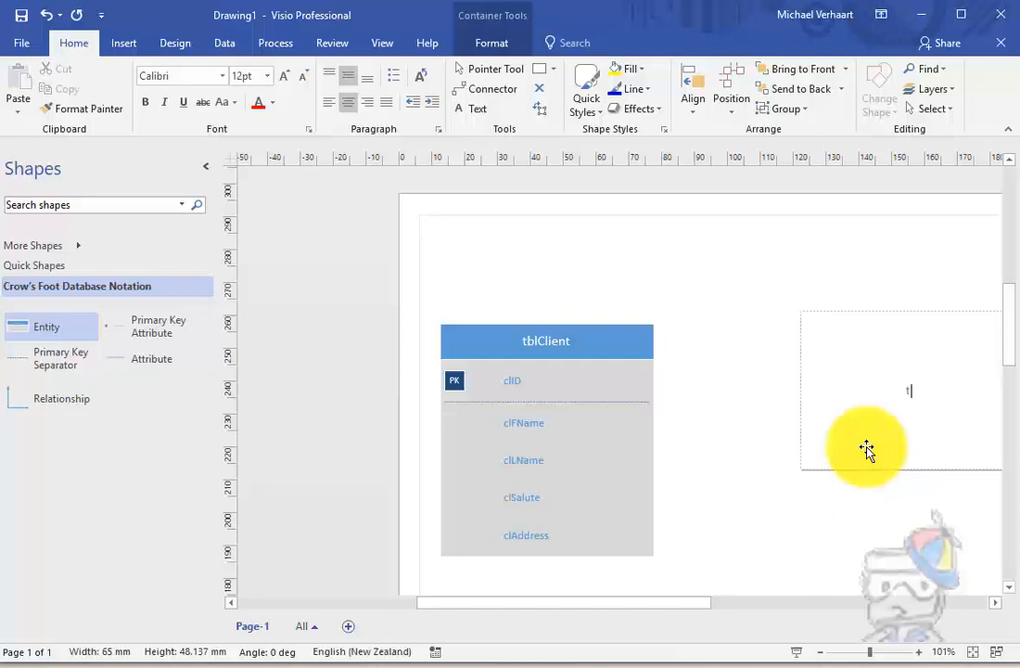
pyautogui.write('r')
pyautogui.hotkey('ctrl', 'z')
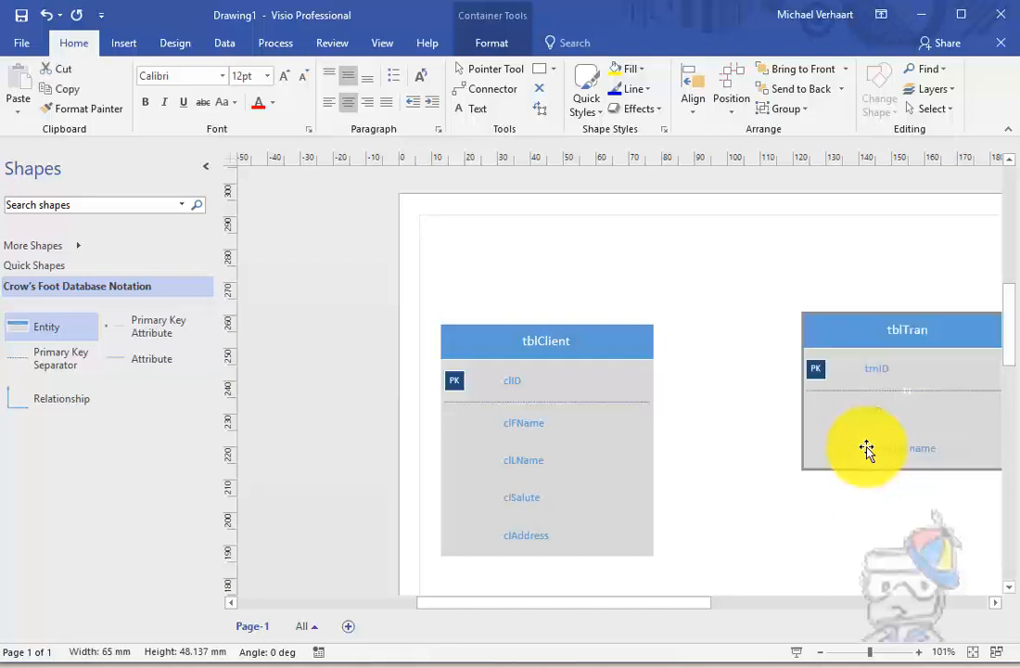
# - Rename the remaining placeholder attribute below clID in tblTran as trType
pyautogui.click(911, 450)
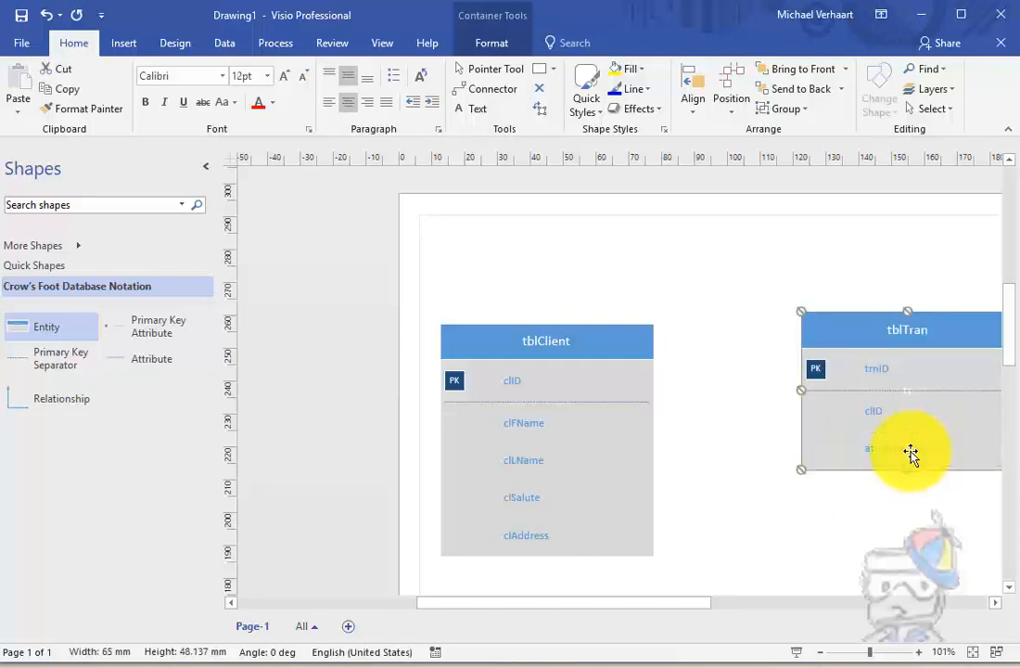
pyautogui.click(911, 454)
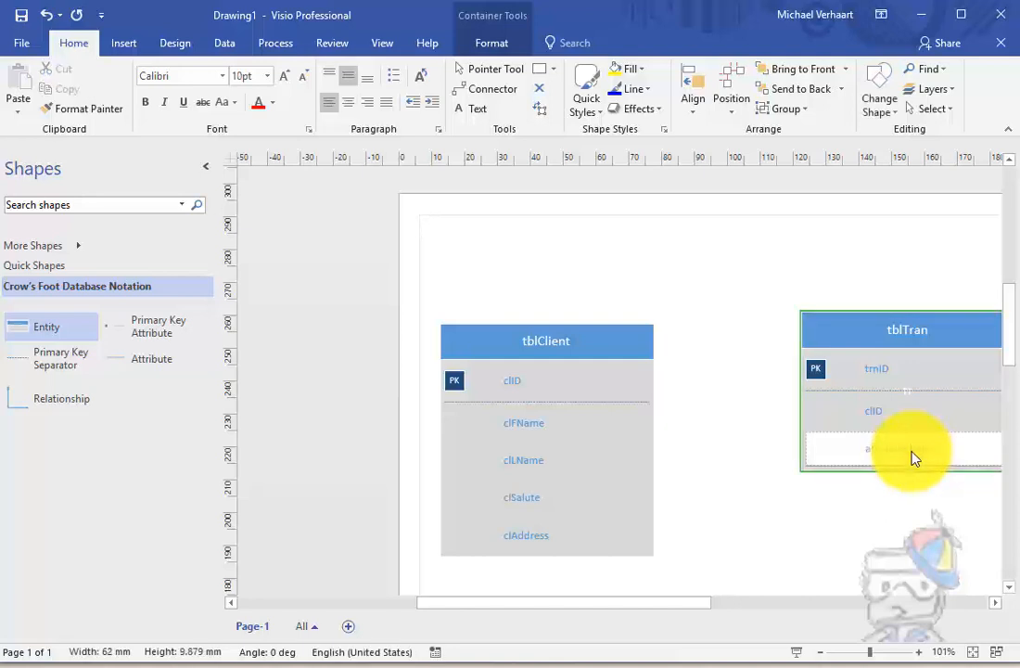
pyautogui.click(950, 450)
pyautogui.moveTo(951, 451); pyautogui.dragTo(860, 444)
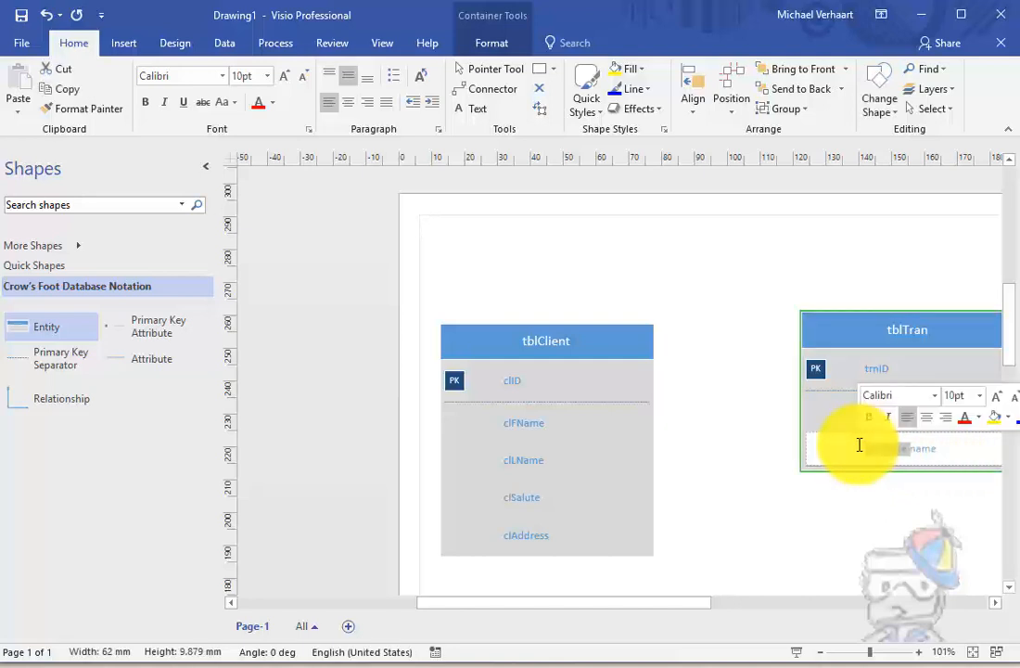
pyautogui.write('trnDate')
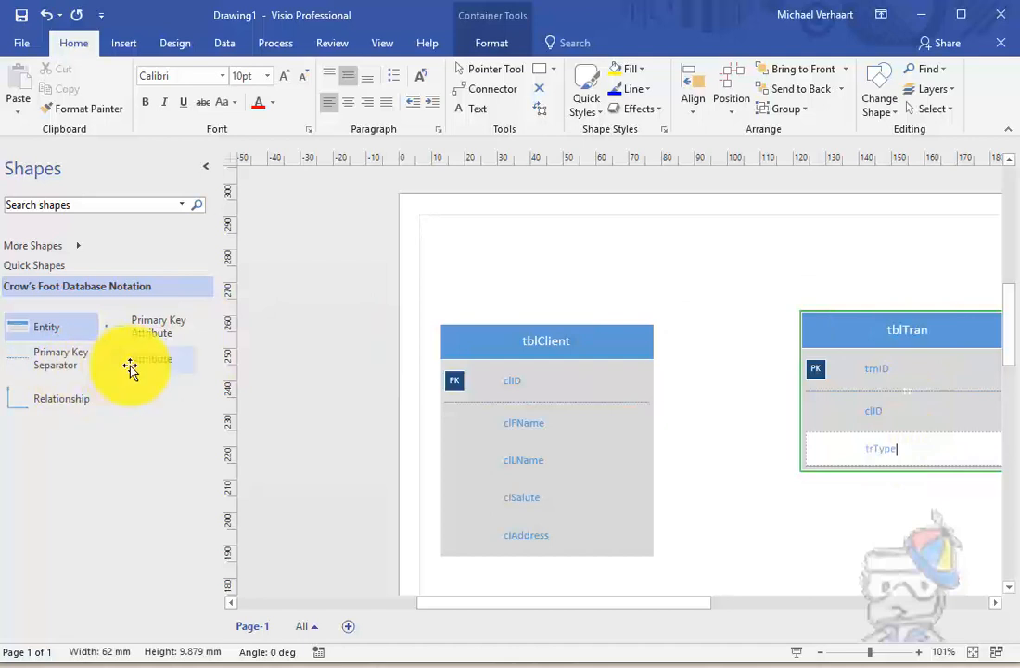
# - Add an attribute below trType in tblTran and name it trDate
pyautogui.moveTo(152, 367); pyautogui.dragTo(888, 474)
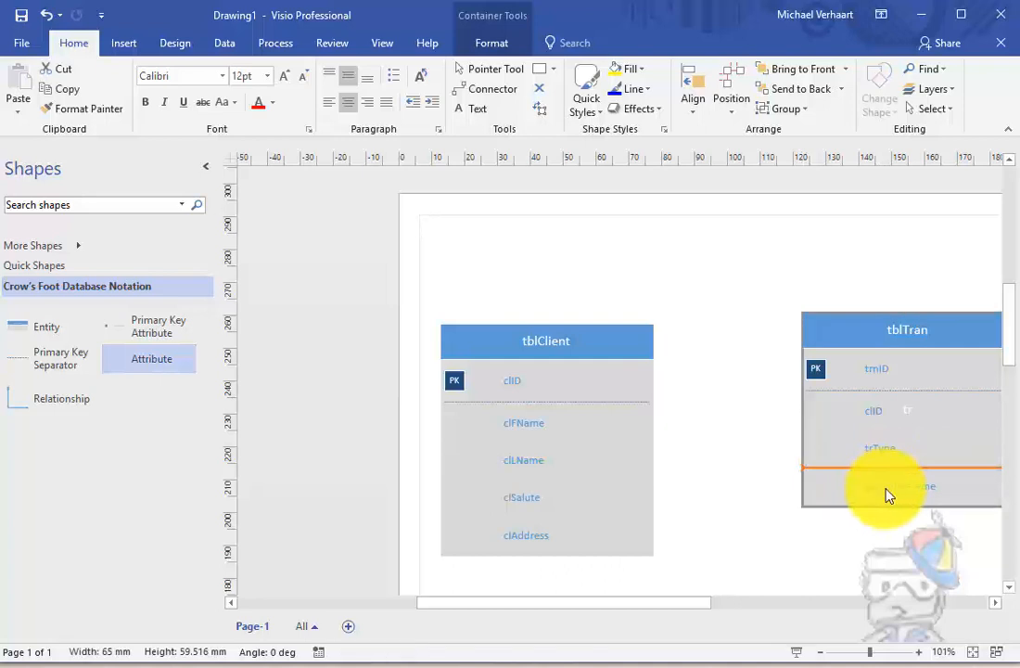
pyautogui.click(896, 486)
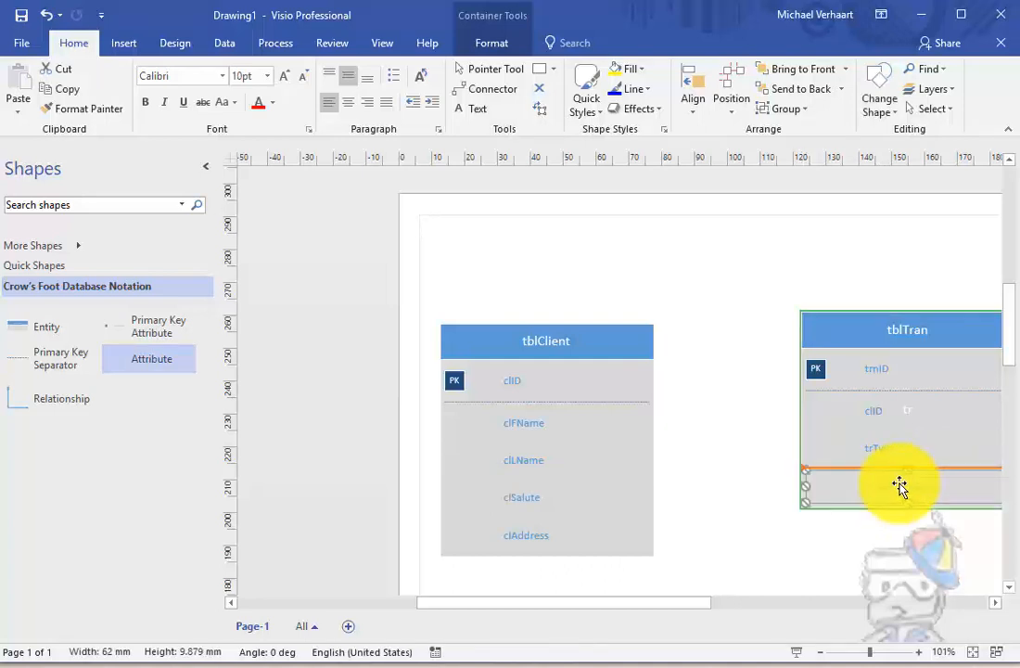
pyautogui.doubleClick(900, 485)
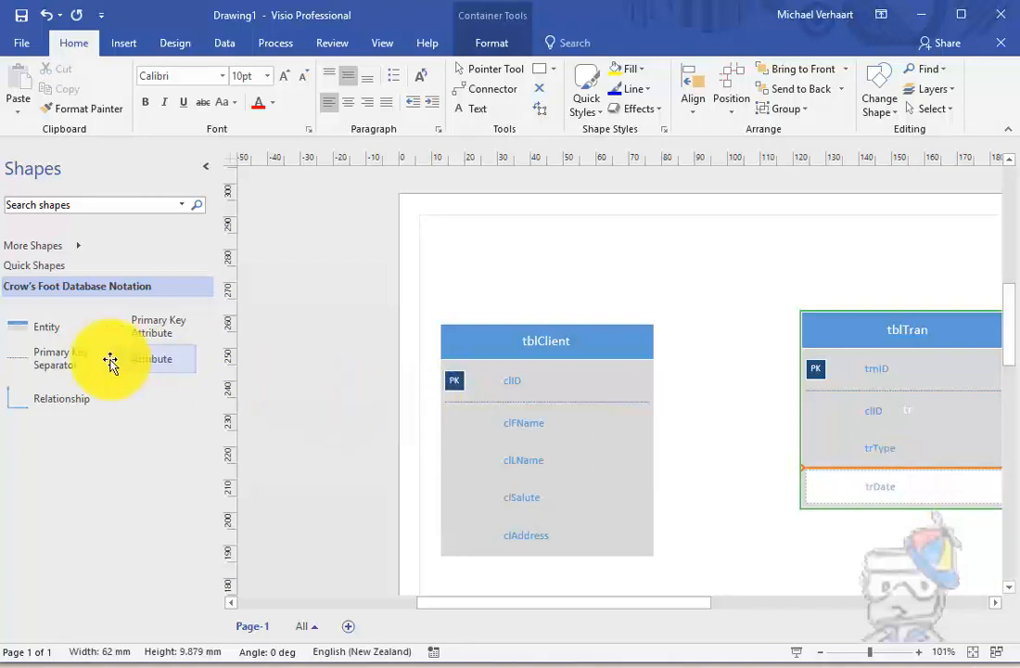
# - Add another attribute below trDate in the transaction entity and name it trnAmount
pyautogui.moveTo(154, 366); pyautogui.dragTo(911, 506)
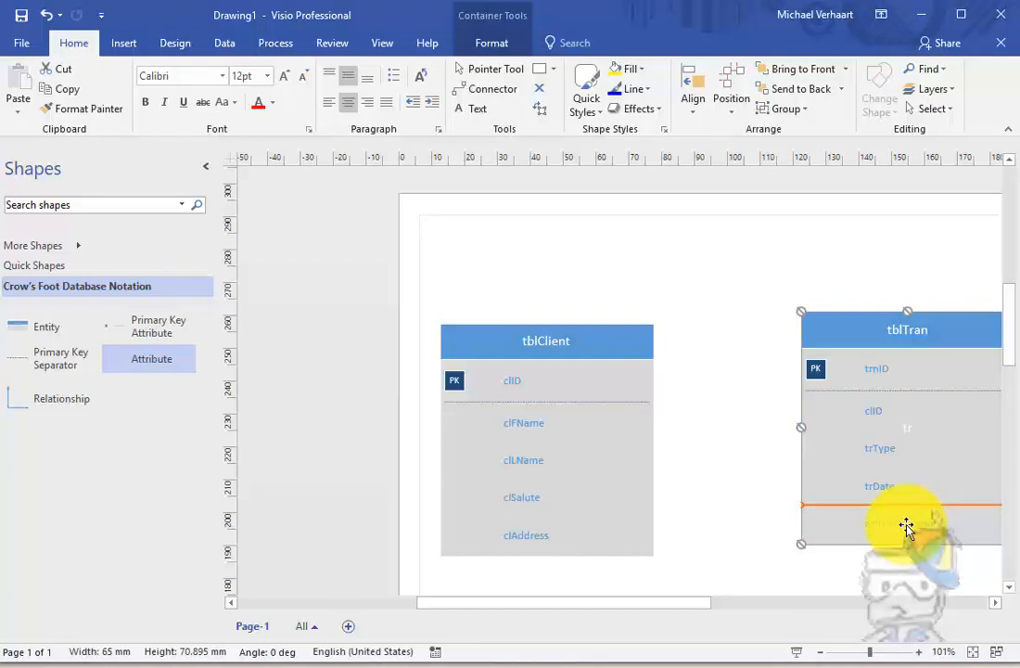
pyautogui.write('trAmount')
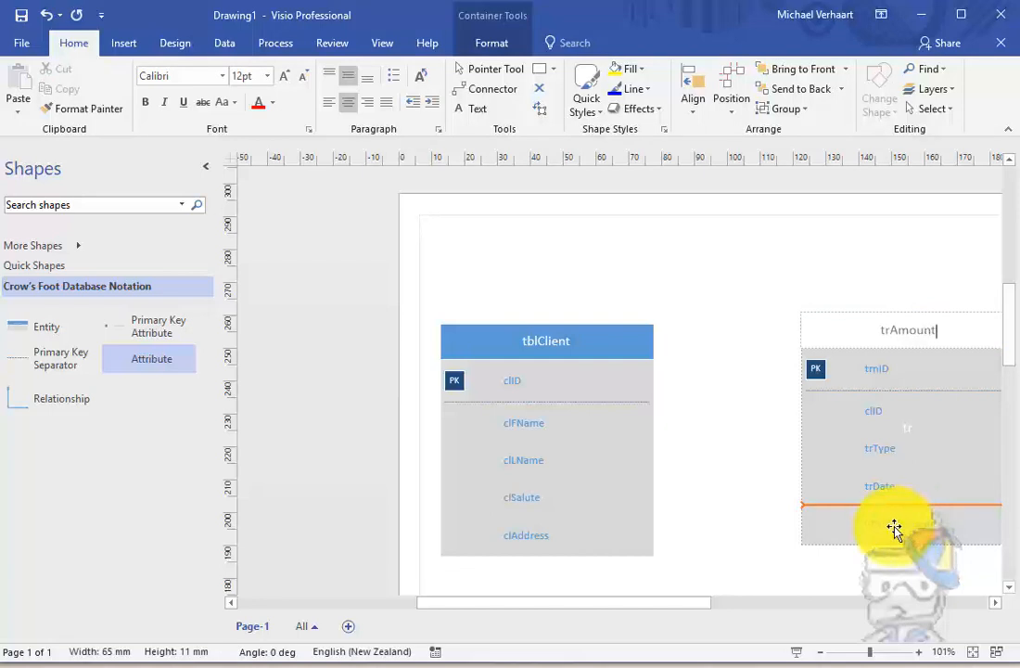
pyautogui.moveTo(894, 528); pyautogui.dragTo(921, 529)
pyautogui.write('trnA')
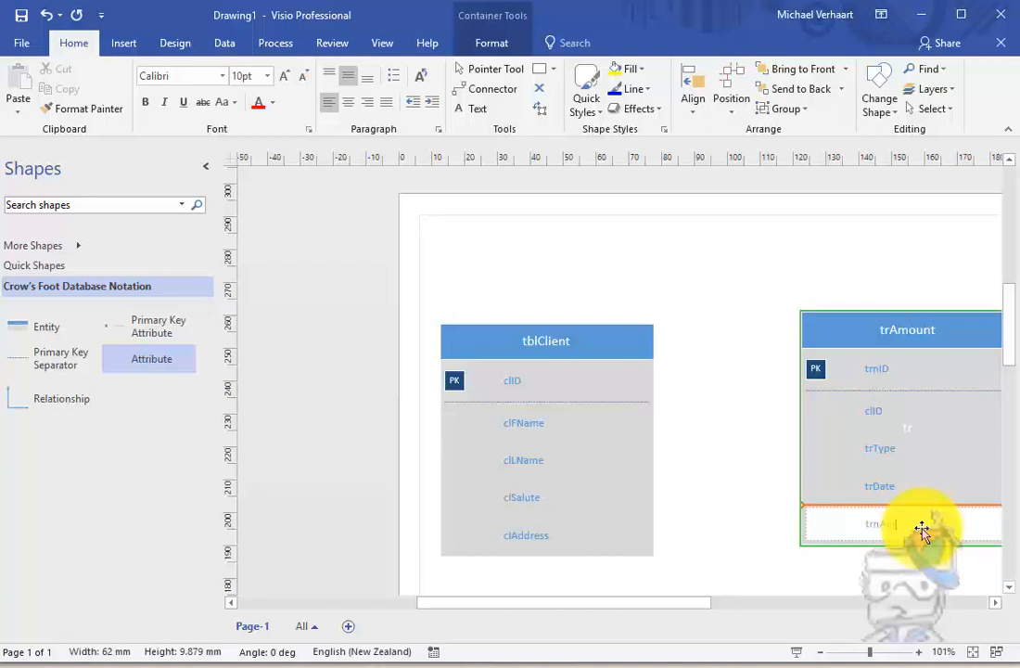
pyautogui.write('rAmount')
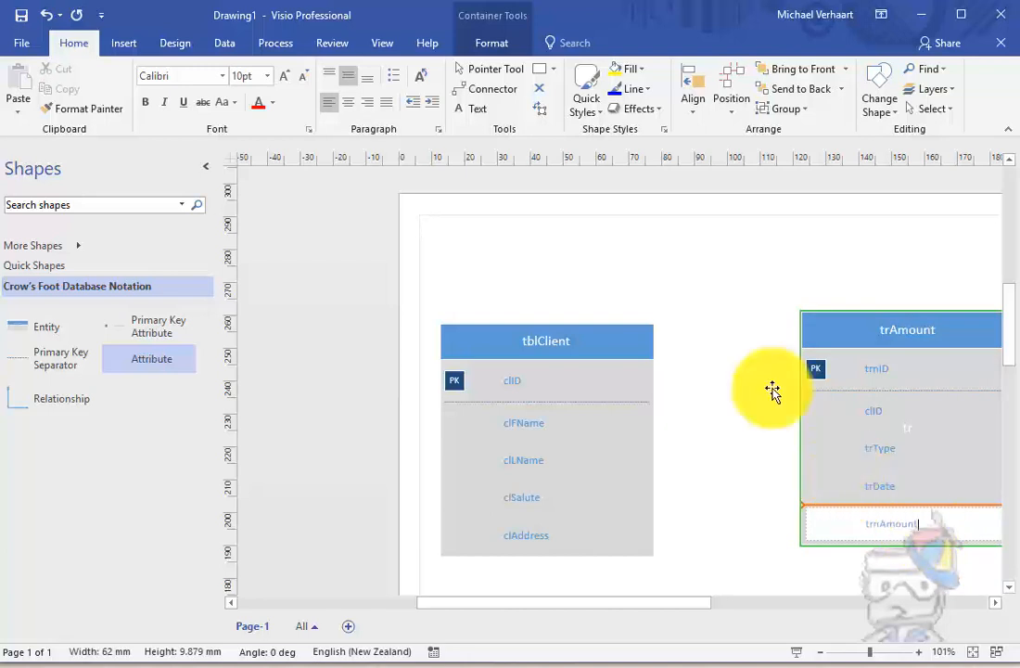
pyautogui.click(706, 363)
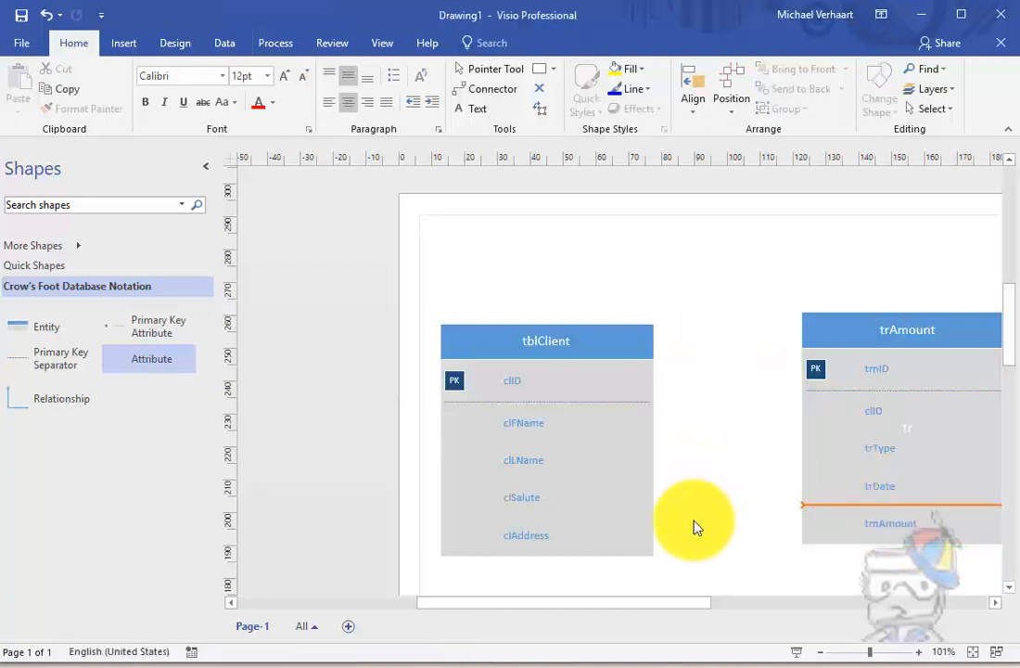
# - Move tblClient and the transaction entity slightly higher on the page so that their headers roughly line up
pyautogui.moveTo(615, 345); pyautogui.dragTo(610, 321)
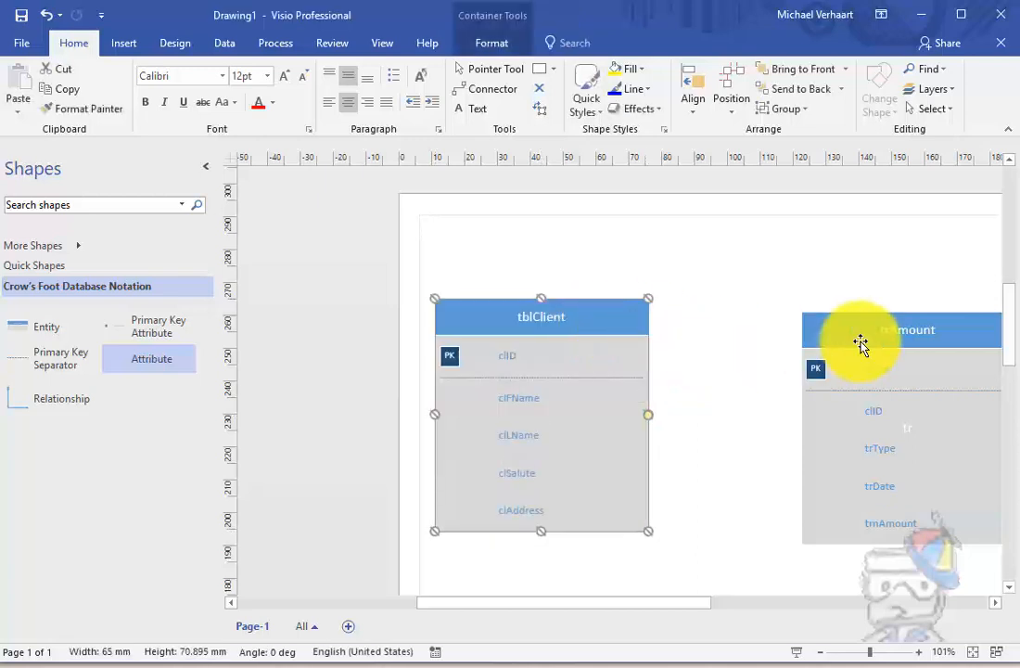
pyautogui.moveTo(861, 334); pyautogui.dragTo(854, 317)
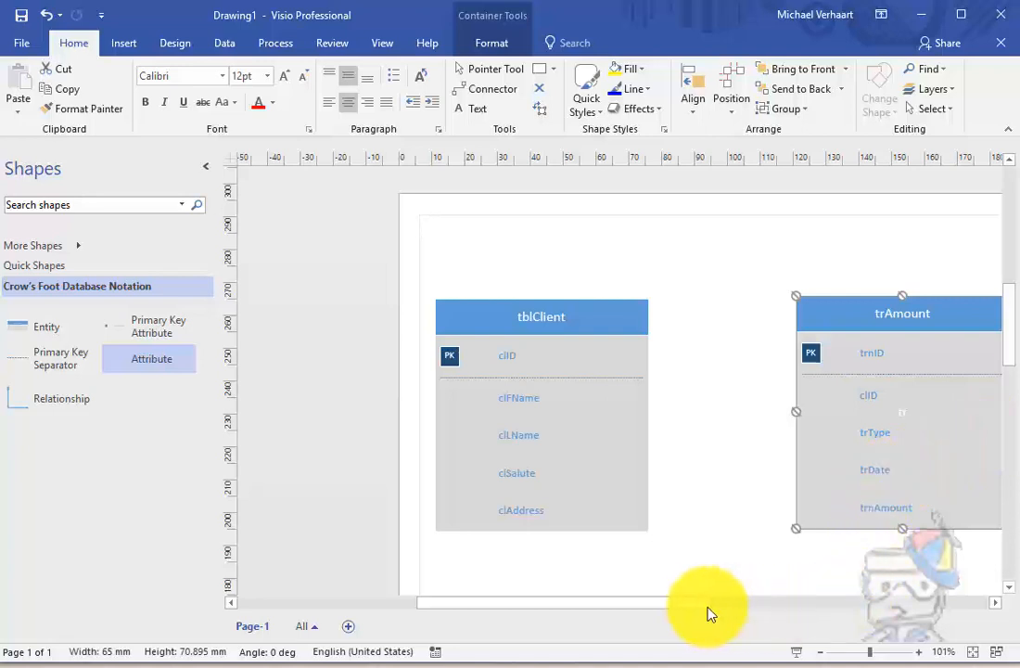
pyautogui.moveTo(705, 611); pyautogui.dragTo(740, 612)
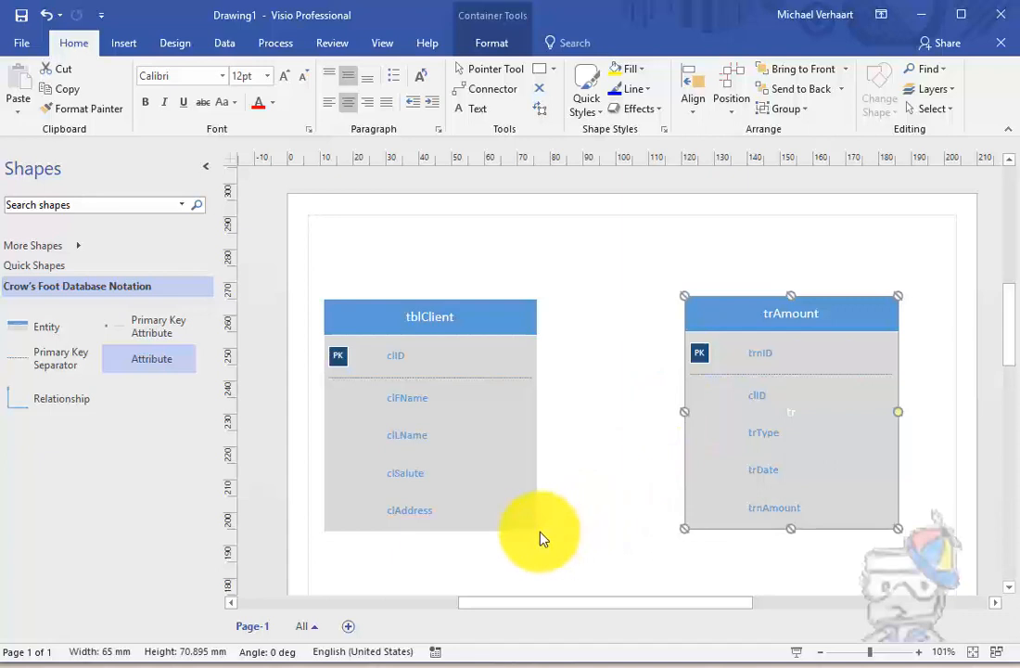
# - Narrow both entities to about 54 mm wide and shift the transaction entity slightly right and down, away from tblClient
pyautogui.moveTo(538, 533); pyautogui.dragTo(501, 433)
pyautogui.click(835, 401)
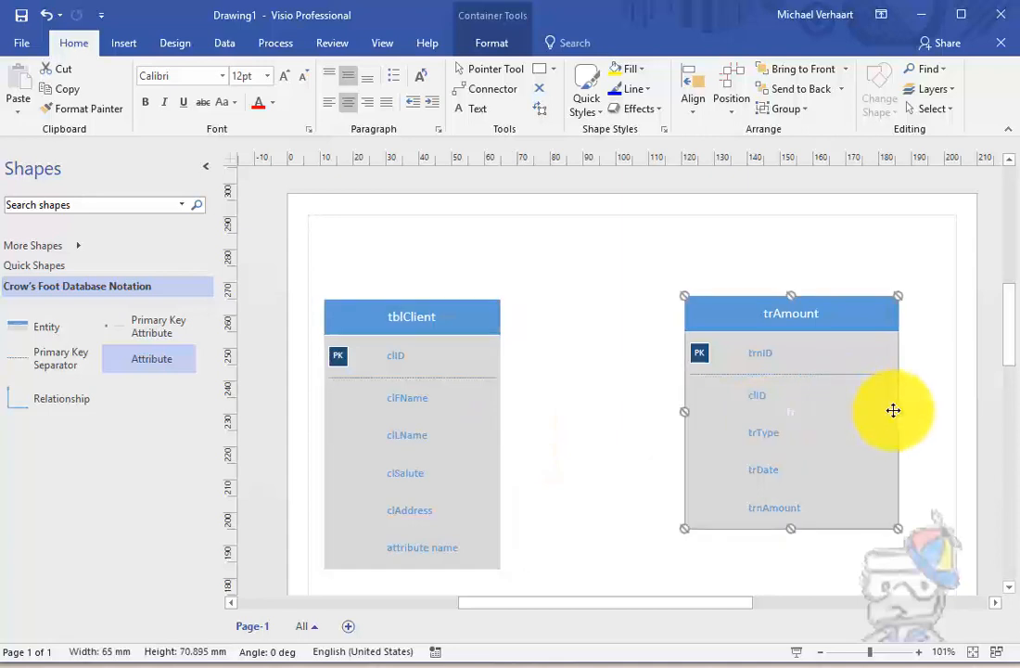
pyautogui.moveTo(899, 412); pyautogui.dragTo(899, 439)
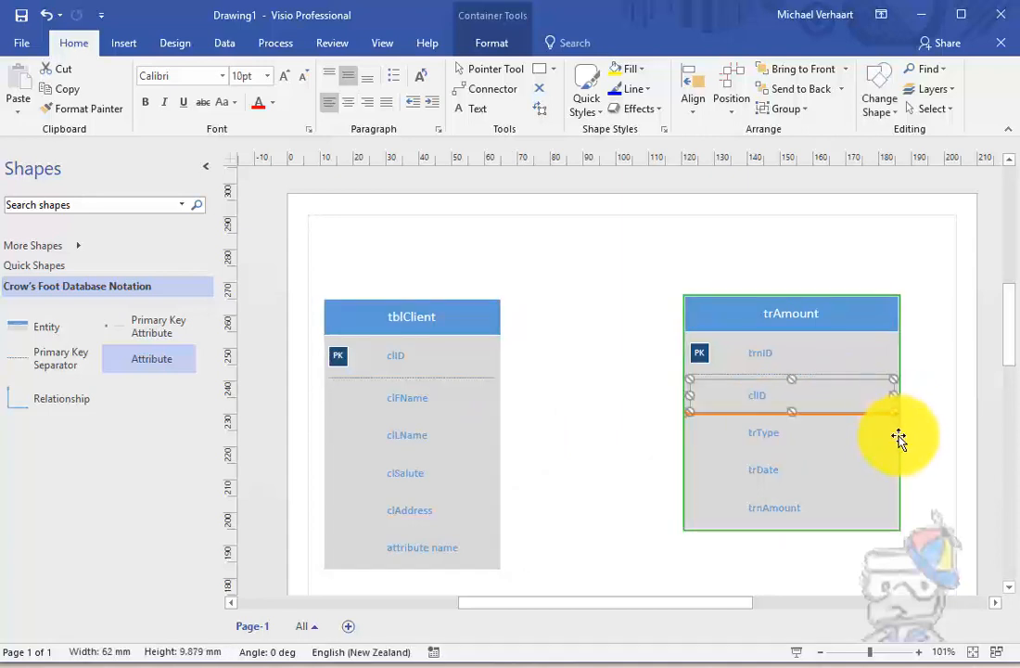
pyautogui.click(902, 439)
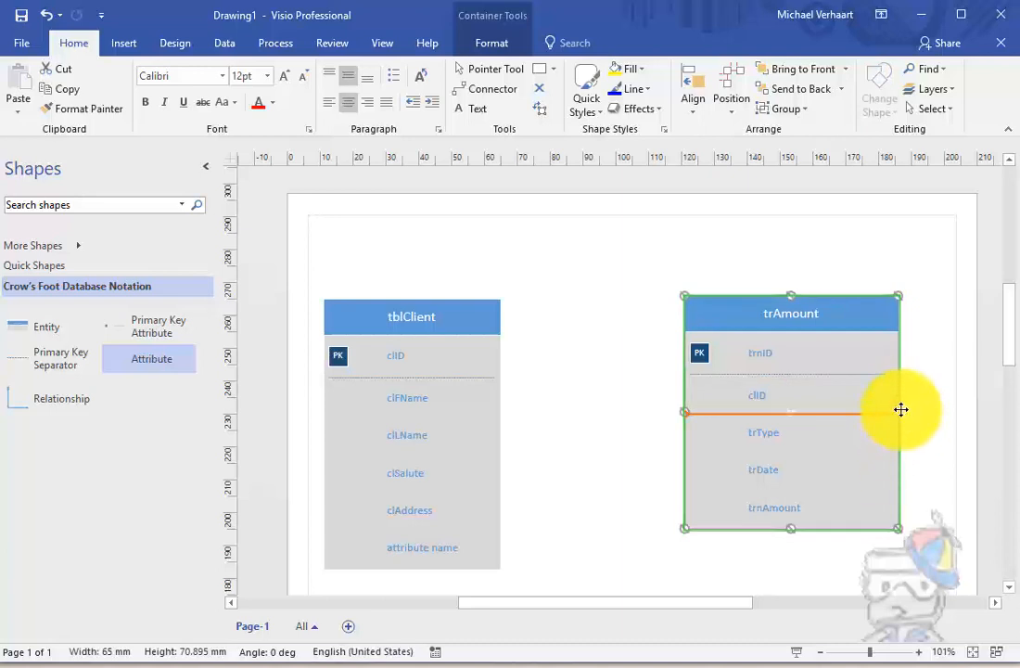
pyautogui.moveTo(901, 410)
pyautogui.mouseDown()
pyautogui.moveTo(901, 392)
pyautogui.moveTo(905, 539)
pyautogui.moveTo(895, 504)
pyautogui.moveTo(911, 486)
pyautogui.moveTo(892, 410)
pyautogui.mouseUp()
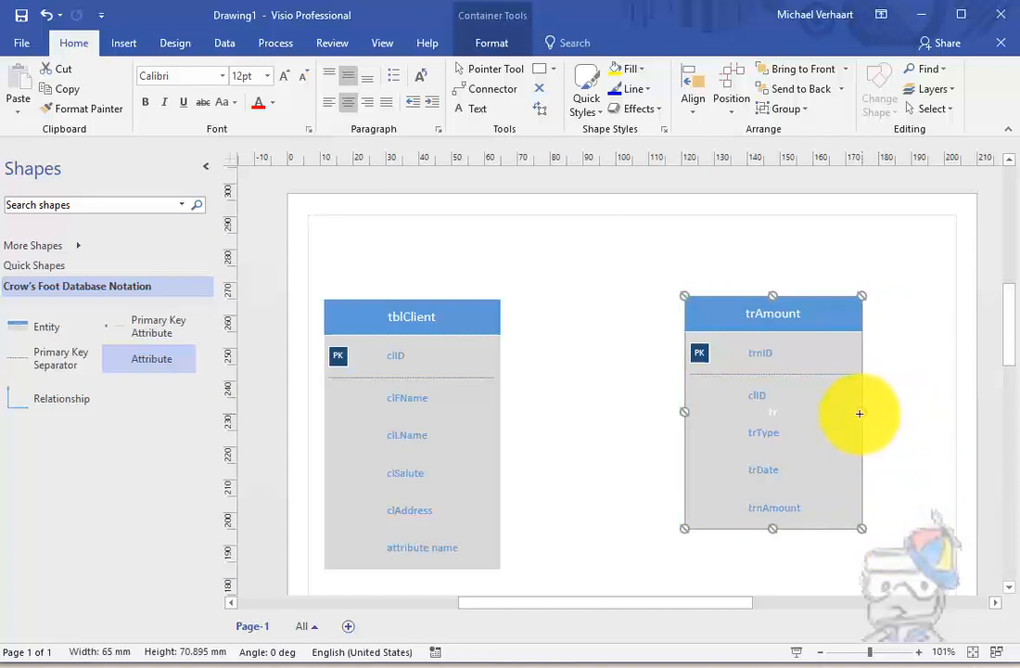
pyautogui.moveTo(724, 312); pyautogui.dragTo(762, 326)
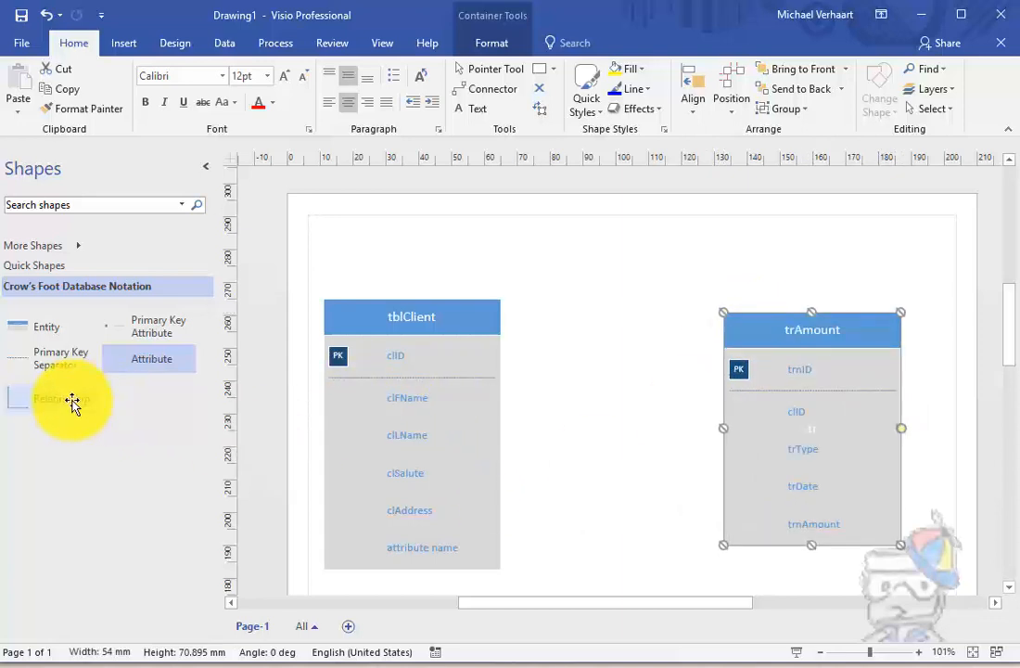
# - Add a Relationship connector from tblClient's right edge beside clLName to the transaction entity's left edge beside trType
pyautogui.moveTo(56, 406); pyautogui.dragTo(531, 420)
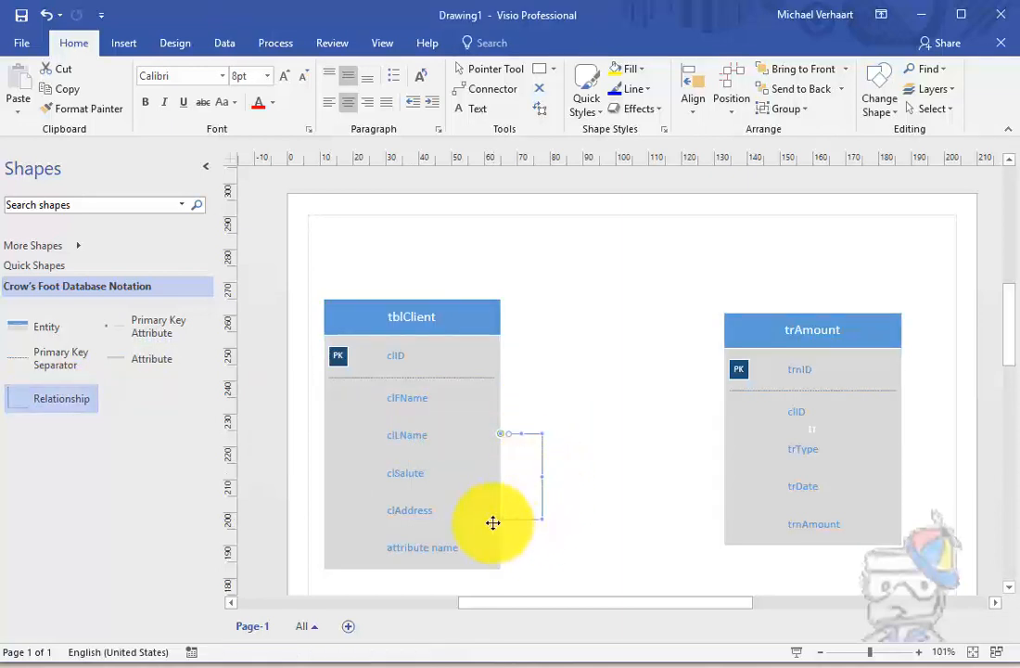
pyautogui.moveTo(493, 520); pyautogui.dragTo(500, 434)
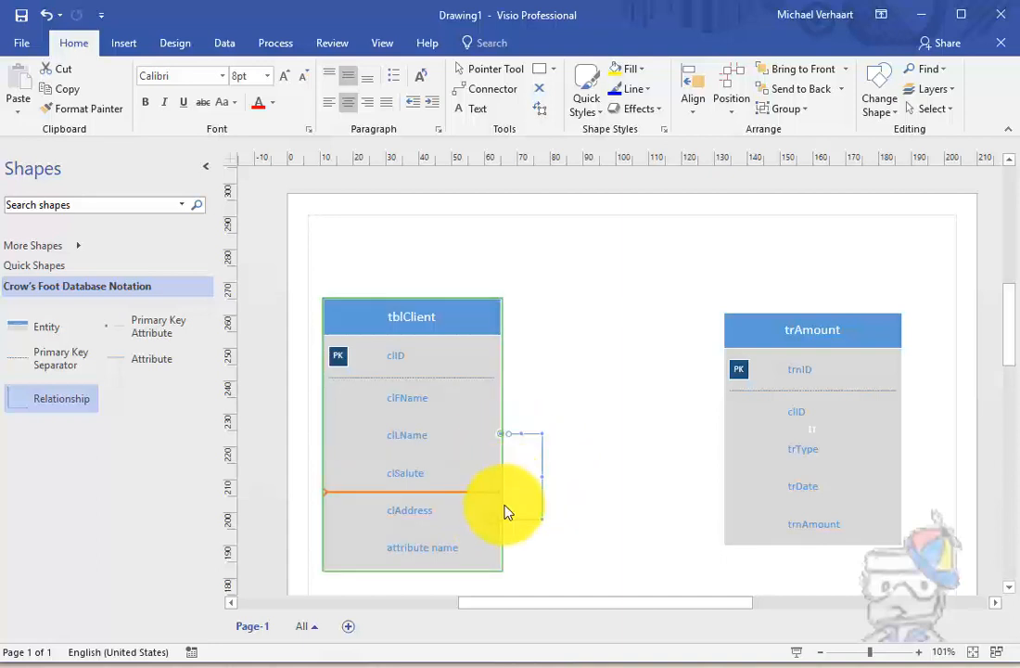
pyautogui.moveTo(493, 519); pyautogui.dragTo(728, 449)
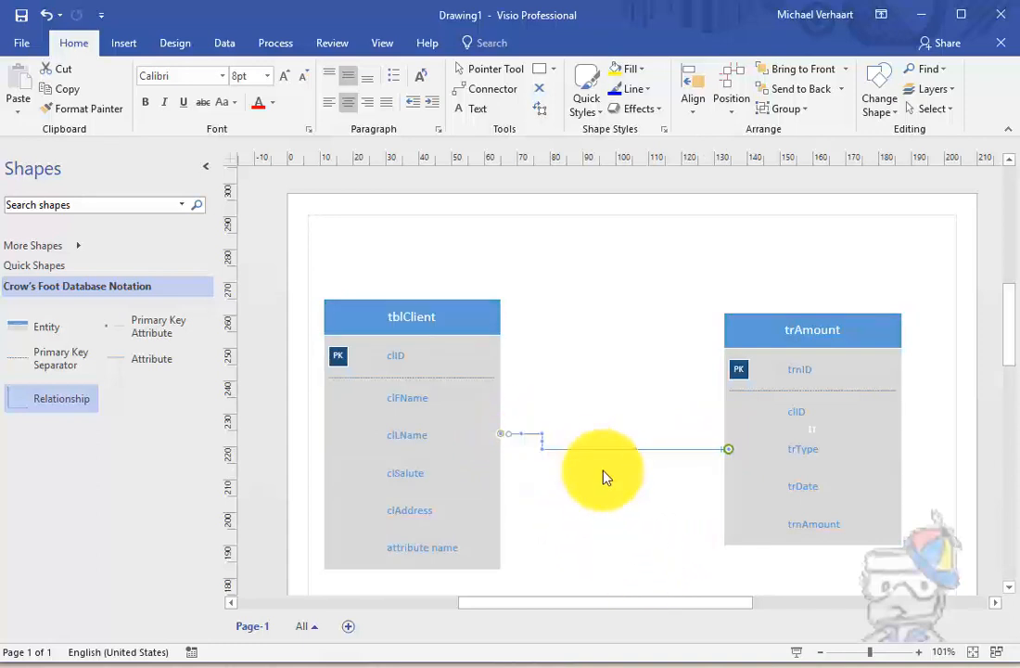
# - Examine the cardinality symbols at both ends of the relationship line between the two entities
pyautogui.scroll(5, 633, 490)
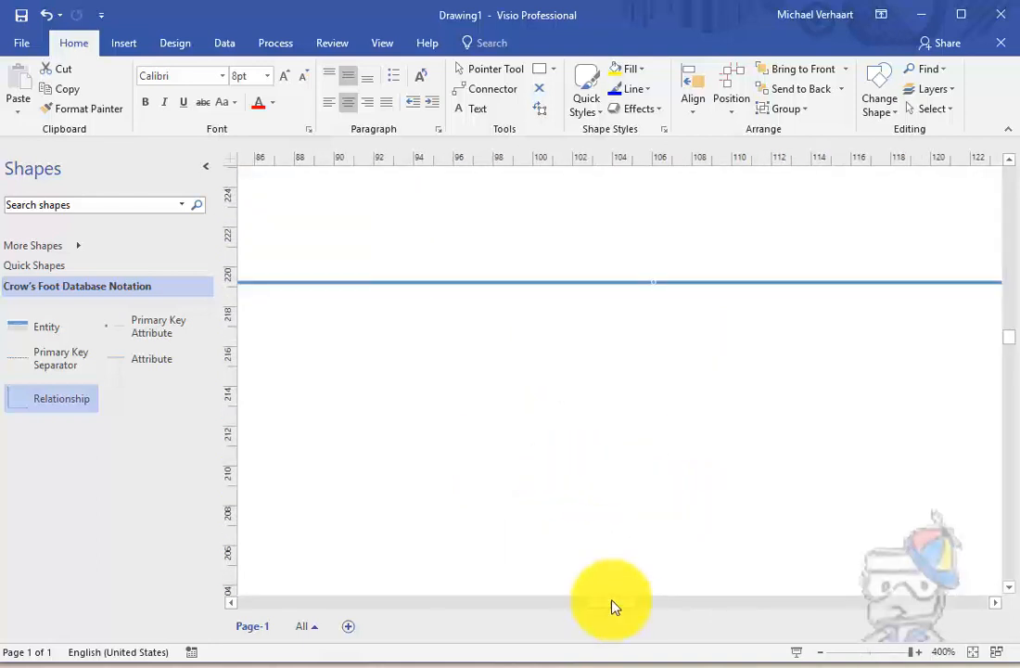
pyautogui.moveTo(622, 607); pyautogui.dragTo(581, 607)
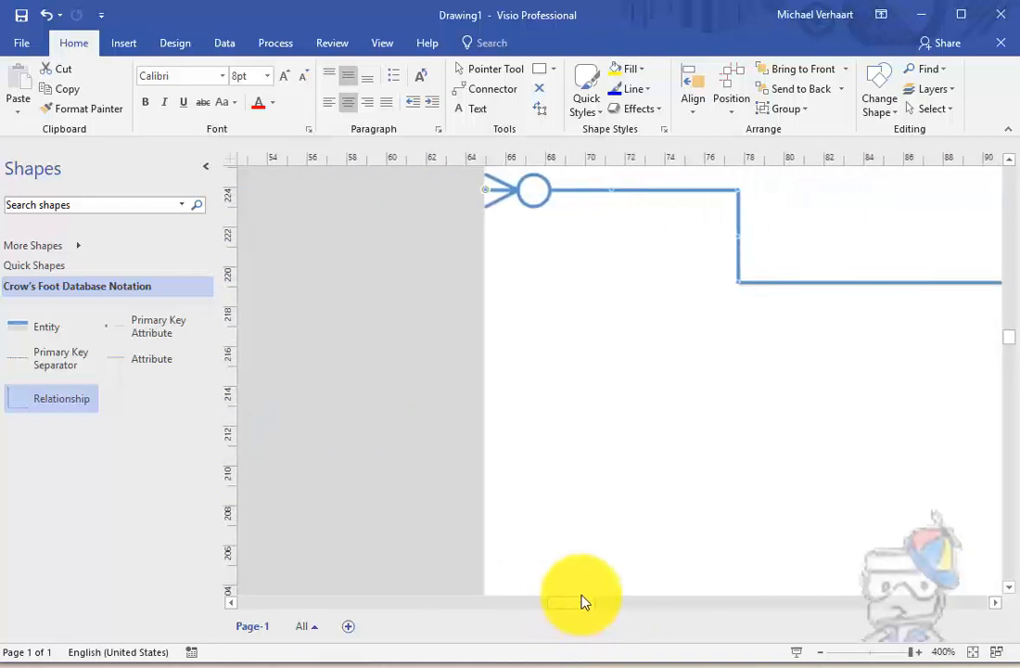
pyautogui.scroll(5, 545, 269)
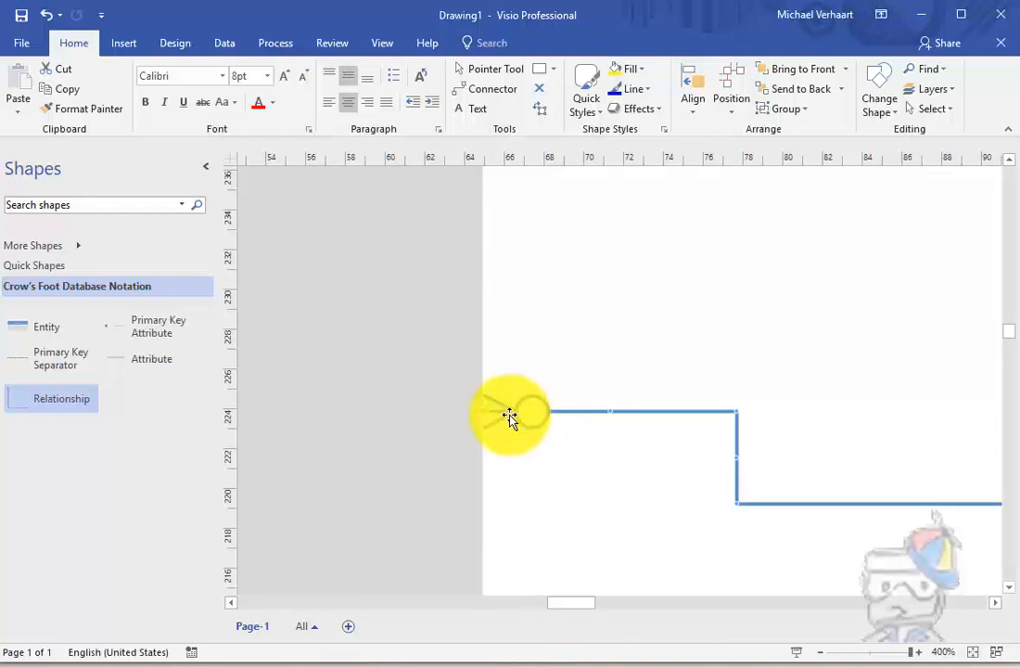
pyautogui.scroll(-4, 585, 571)
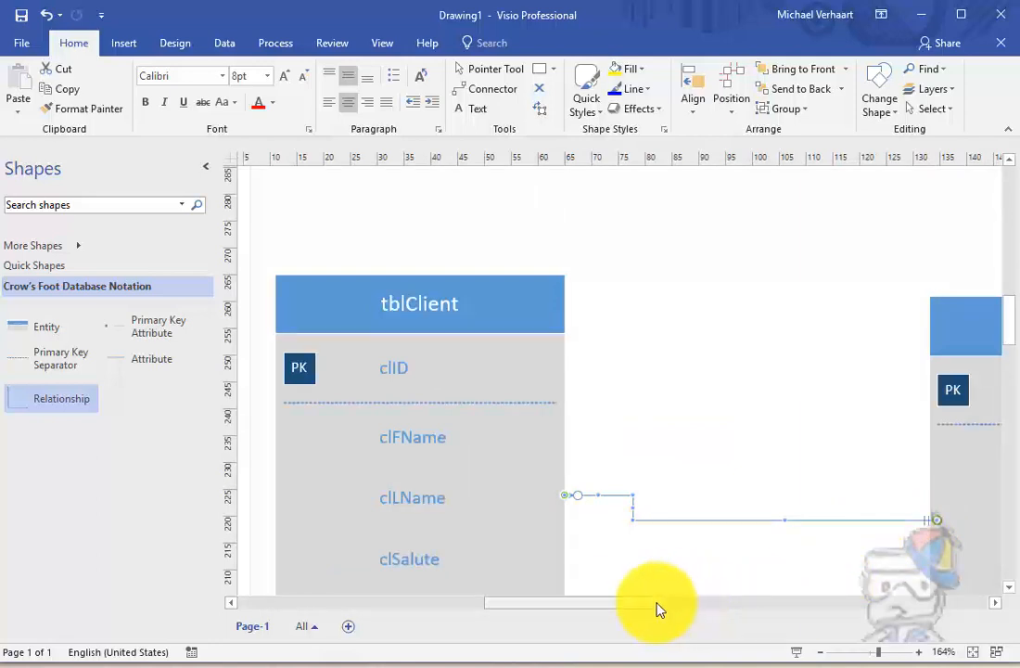
pyautogui.moveTo(664, 607); pyautogui.dragTo(762, 605)
pyautogui.scroll(7, 692, 597)
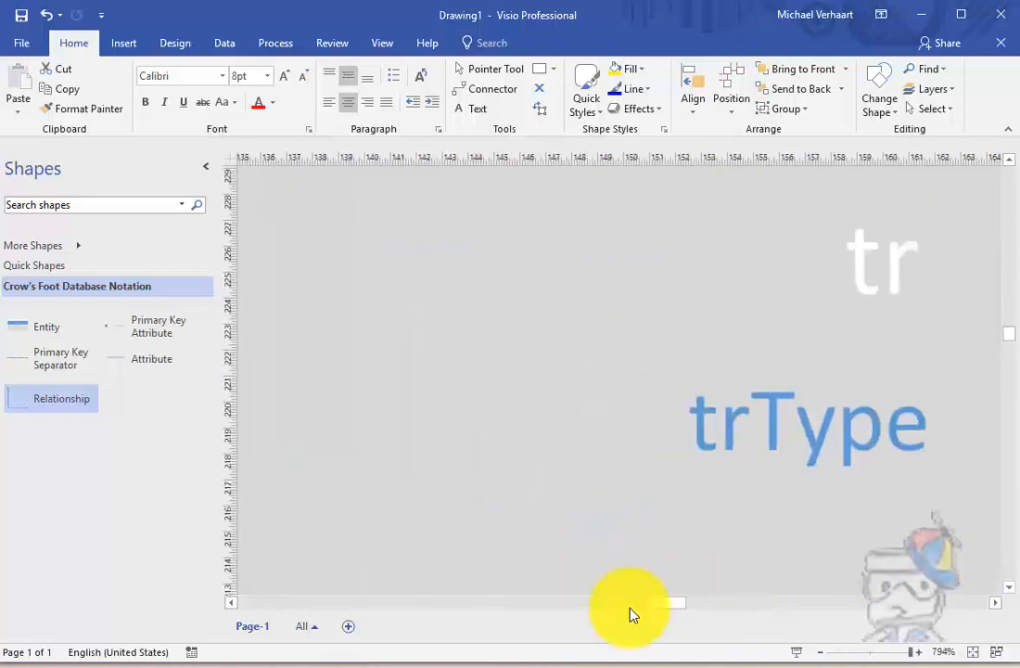
pyautogui.hscroll(-5, 660, 609)
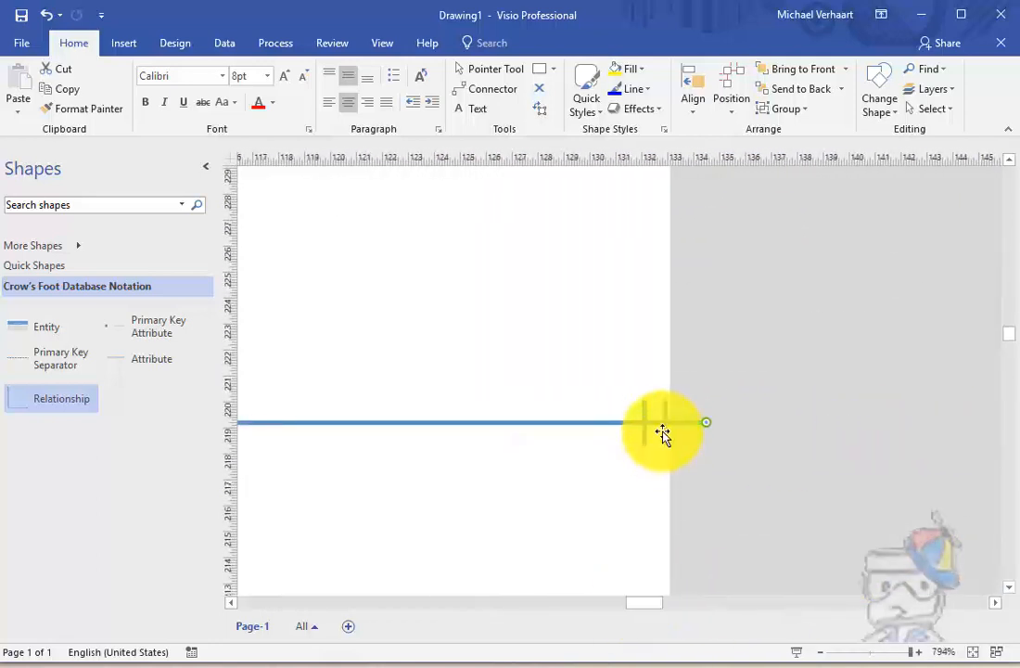
pyautogui.scroll(-5, 585, 527)
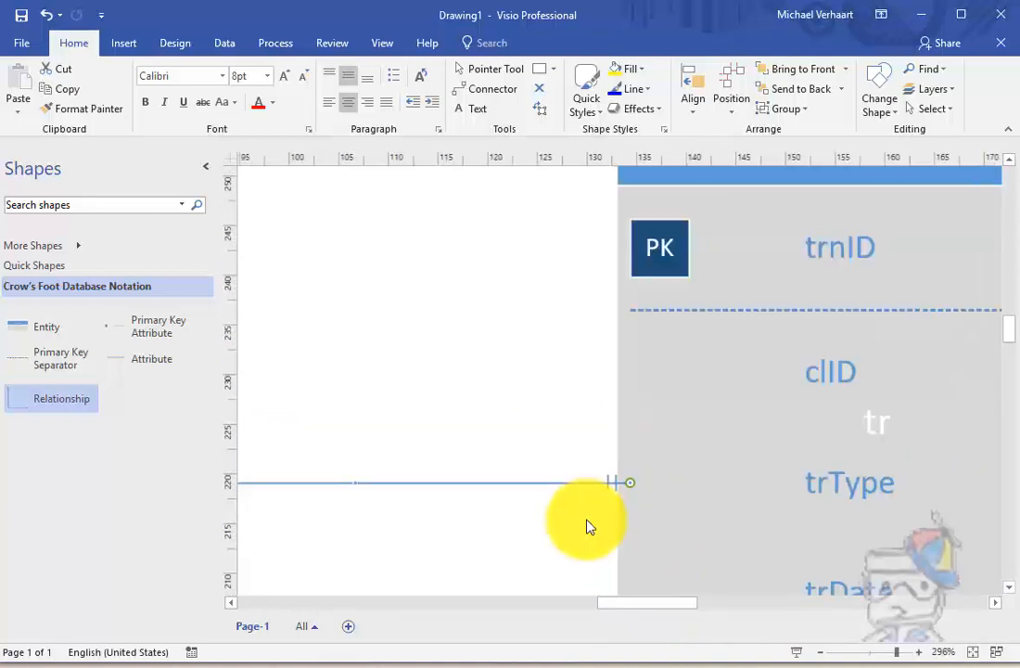
pyautogui.moveTo(621, 603); pyautogui.dragTo(604, 603)
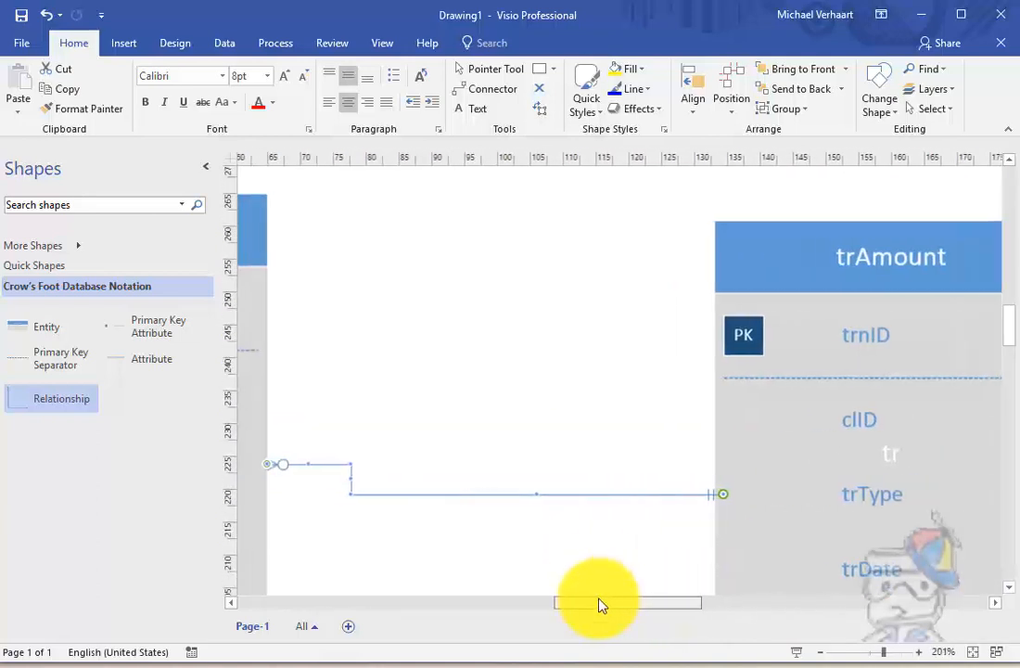
# - Compare the drawn relationship with the fully attributed Accounts ERD on the browser's wiki page, checking the symbols at each end
pyautogui.scroll(-3, 595, 563)
pyautogui.scroll(-3, 724, 455)
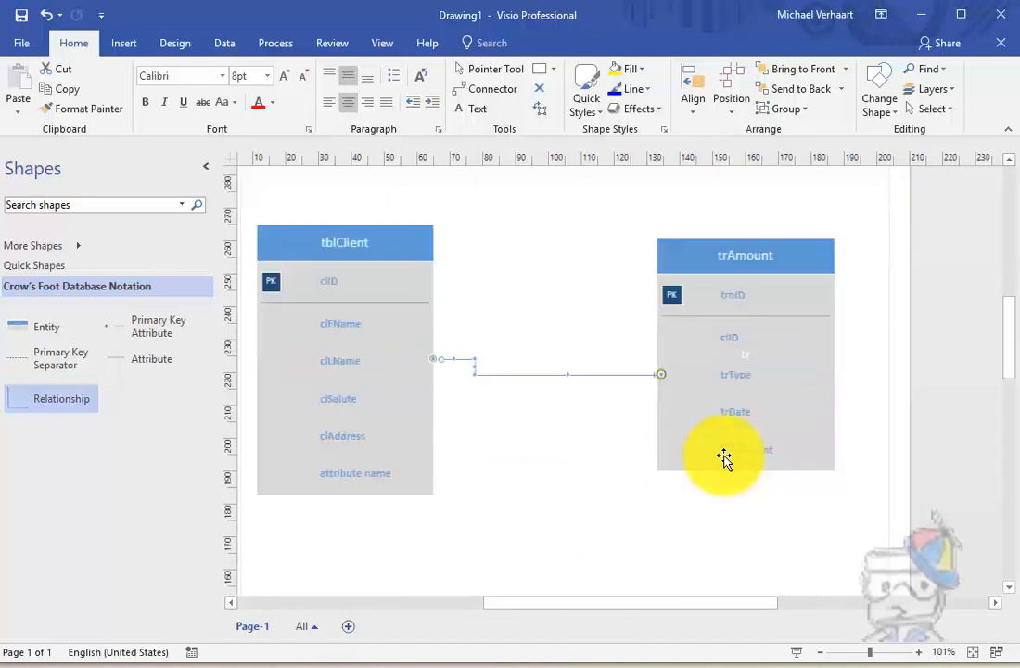
pyautogui.scroll(3, 728, 462)
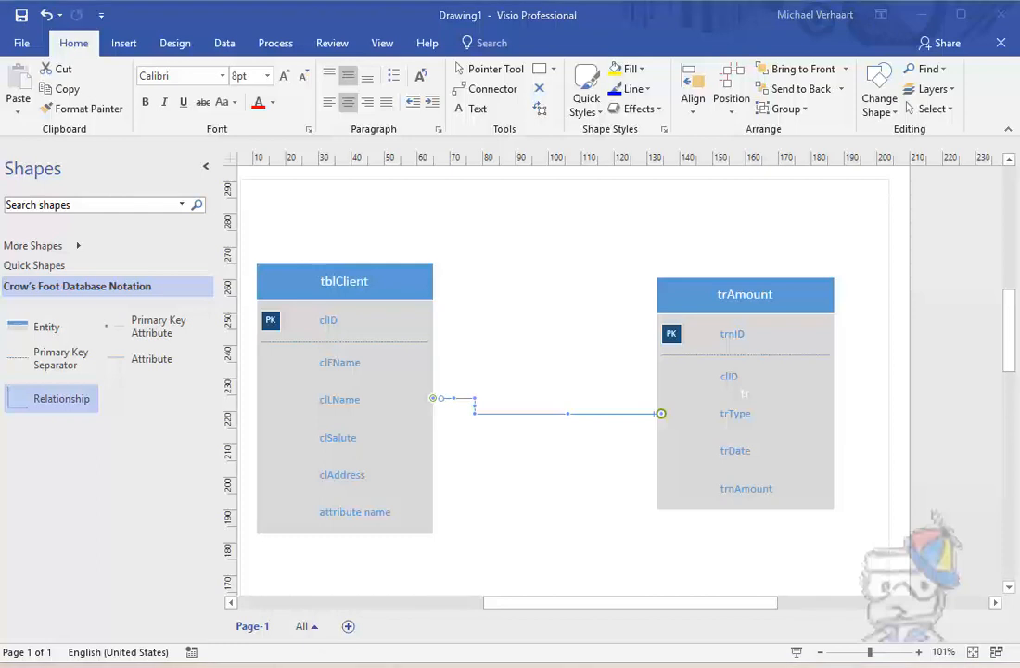
pyautogui.moveTo(0, 139); pyautogui.dragTo(584, 71)
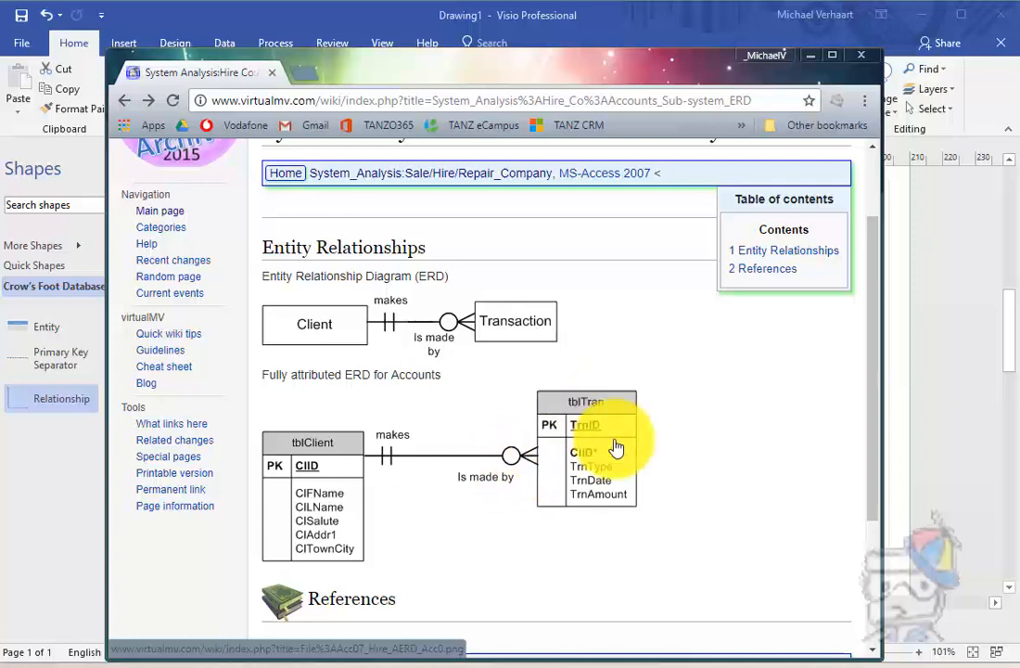
pyautogui.moveTo(752, 67)
pyautogui.mouseDown()
pyautogui.moveTo(649, 88)
pyautogui.moveTo(0, 106)
pyautogui.mouseUp()
pyautogui.moveTo(2, 61); pyautogui.dragTo(0, 57)
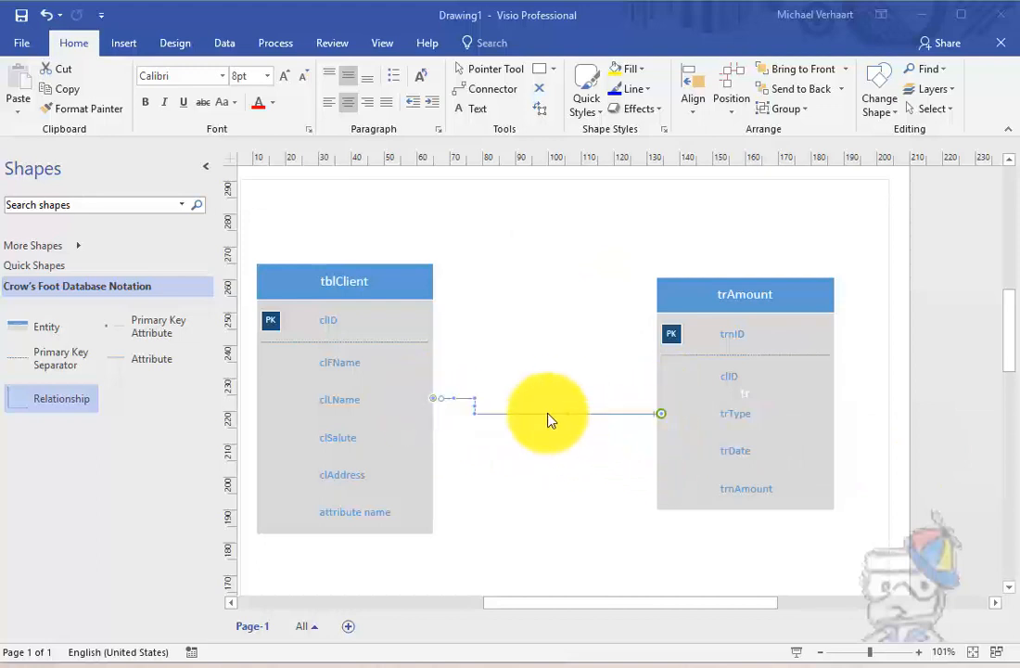
# - Set the relationship's begin symbol, at the tblClient end, to 1 and only 1
pyautogui.press('Escape')
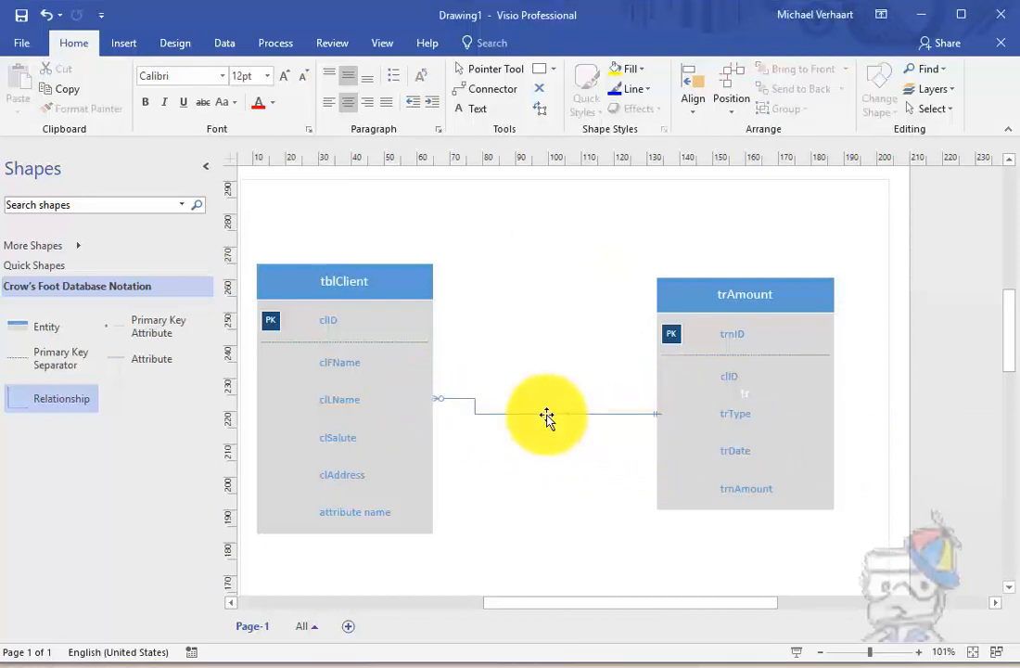
pyautogui.rightClick(547, 418)
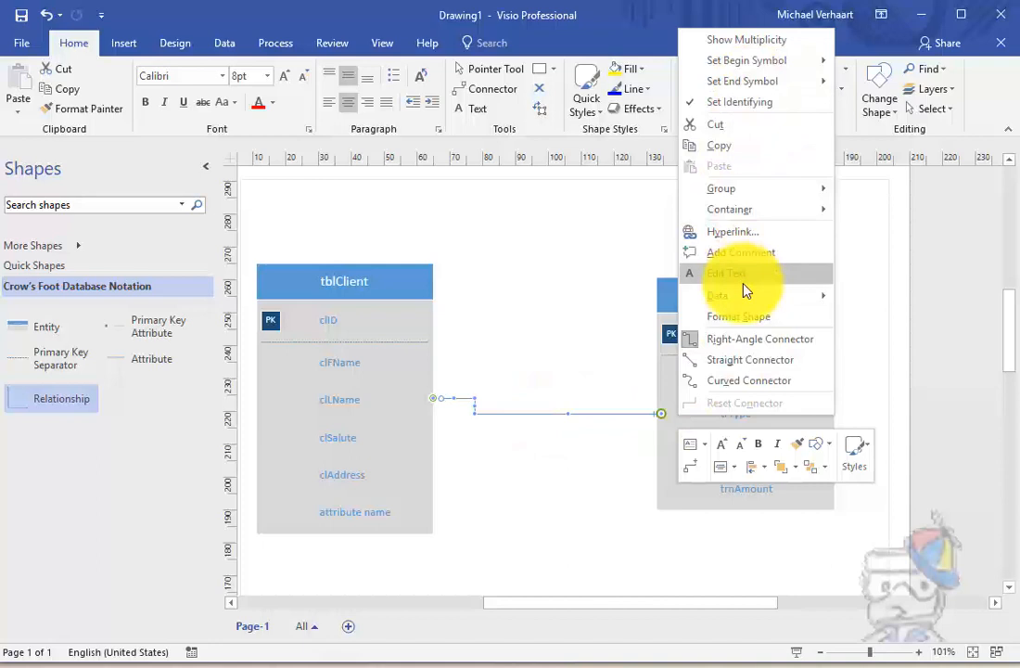
pyautogui.moveTo(756, 64)
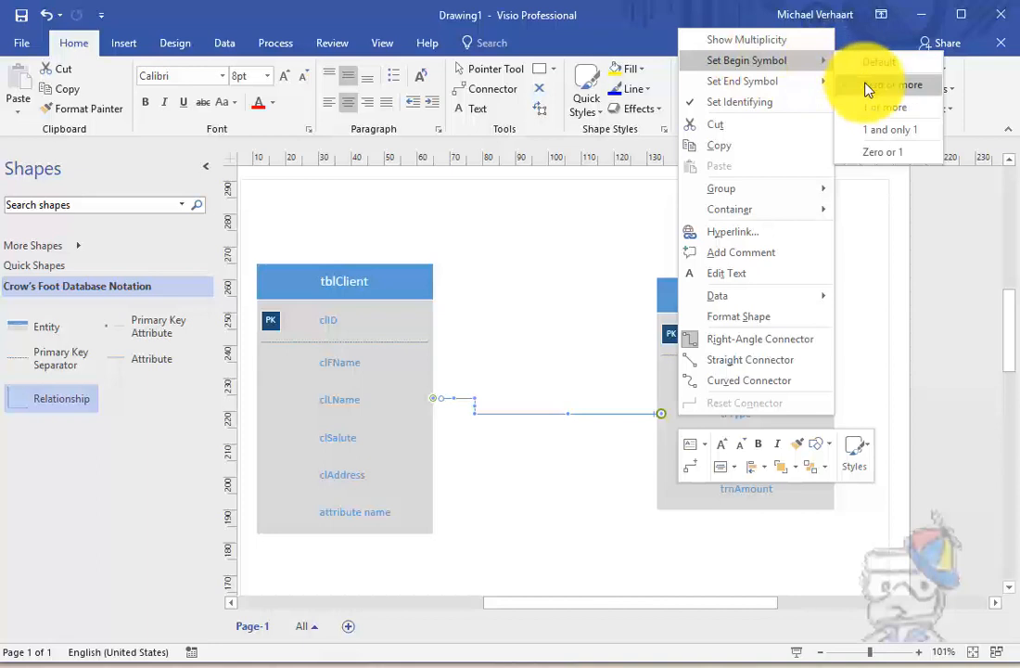
pyautogui.click(880, 136)
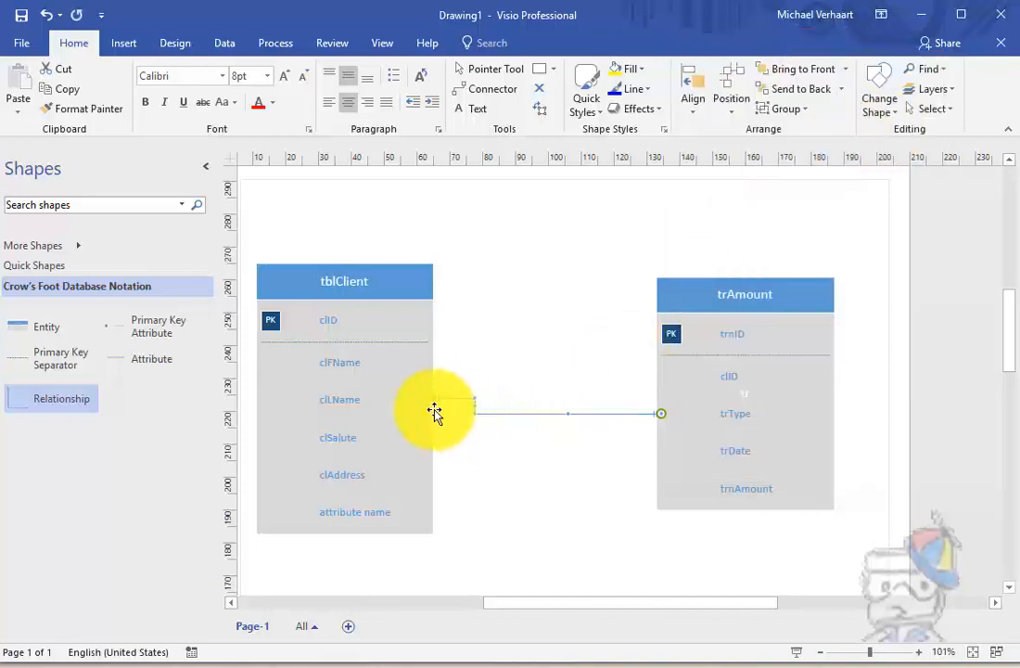
pyautogui.scroll(5, 453, 423)
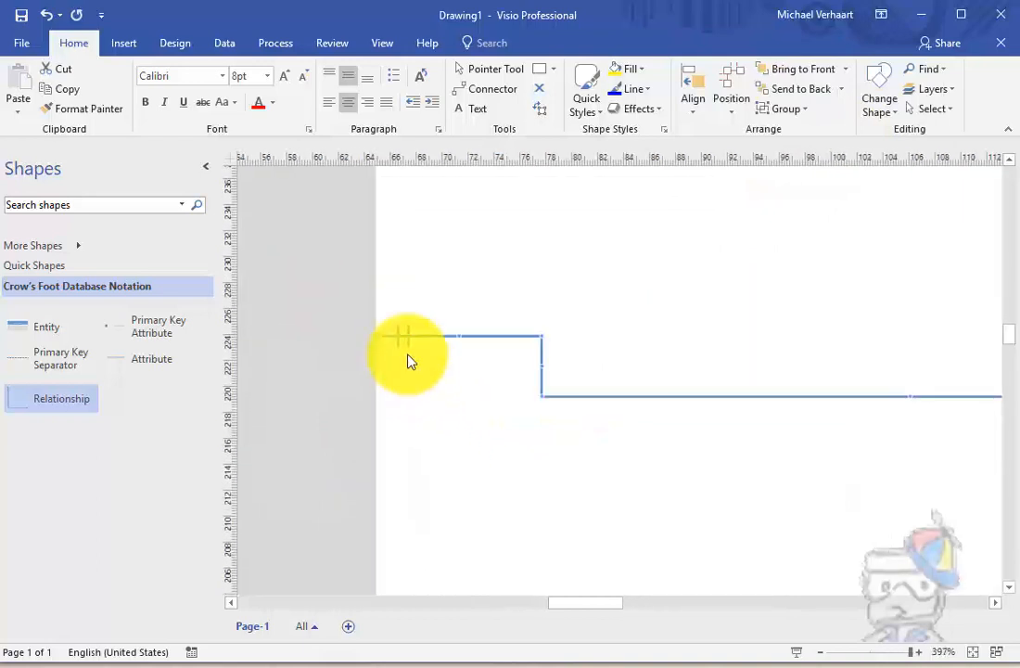
pyautogui.scroll(-5, 446, 417)
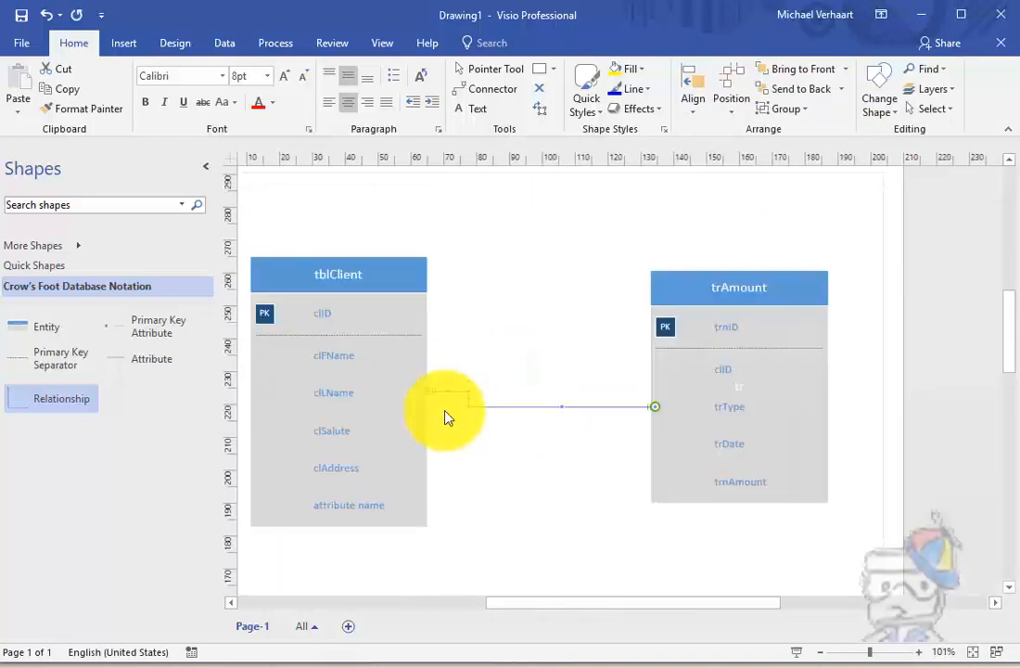
# - Set the relationship's end symbol to Zero or more and attach that end to the transaction entity's edge just above trType
pyautogui.press('Escape')
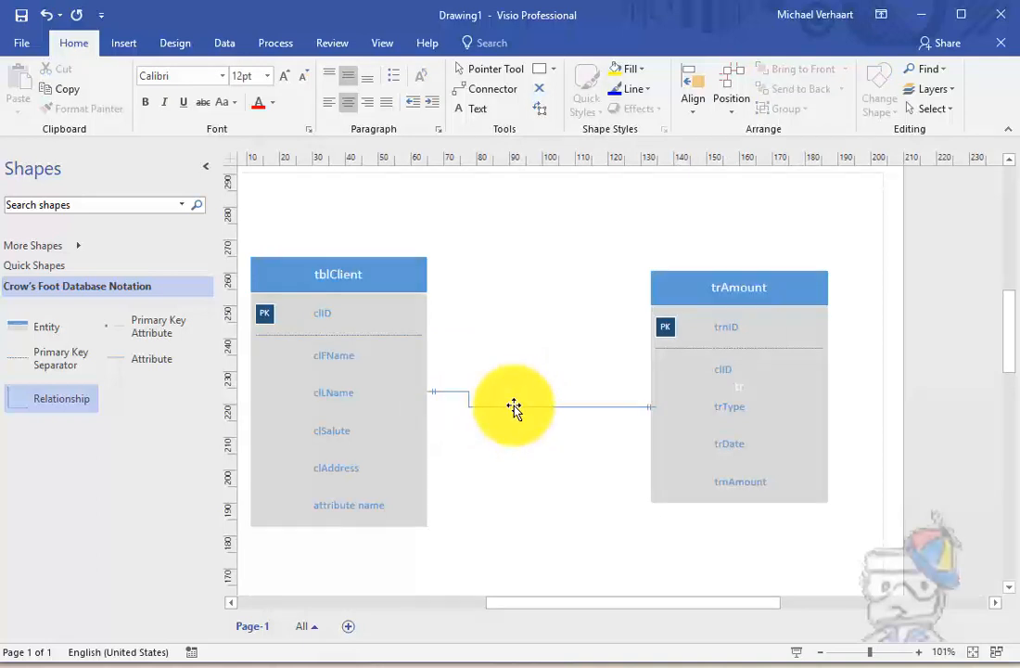
pyautogui.rightClick(513, 409)
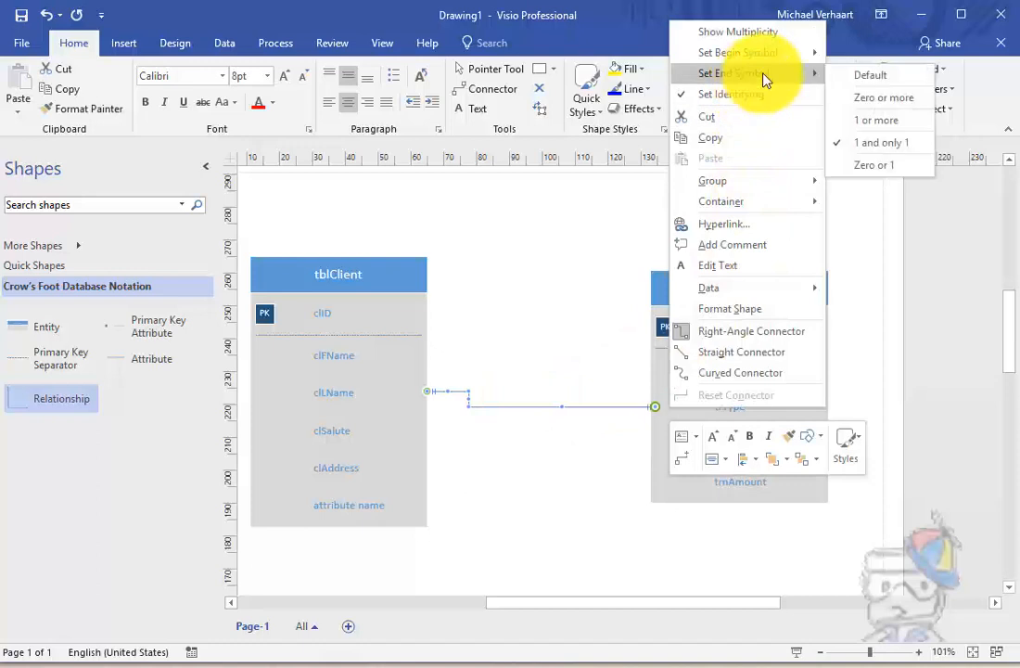
pyautogui.click(880, 98)
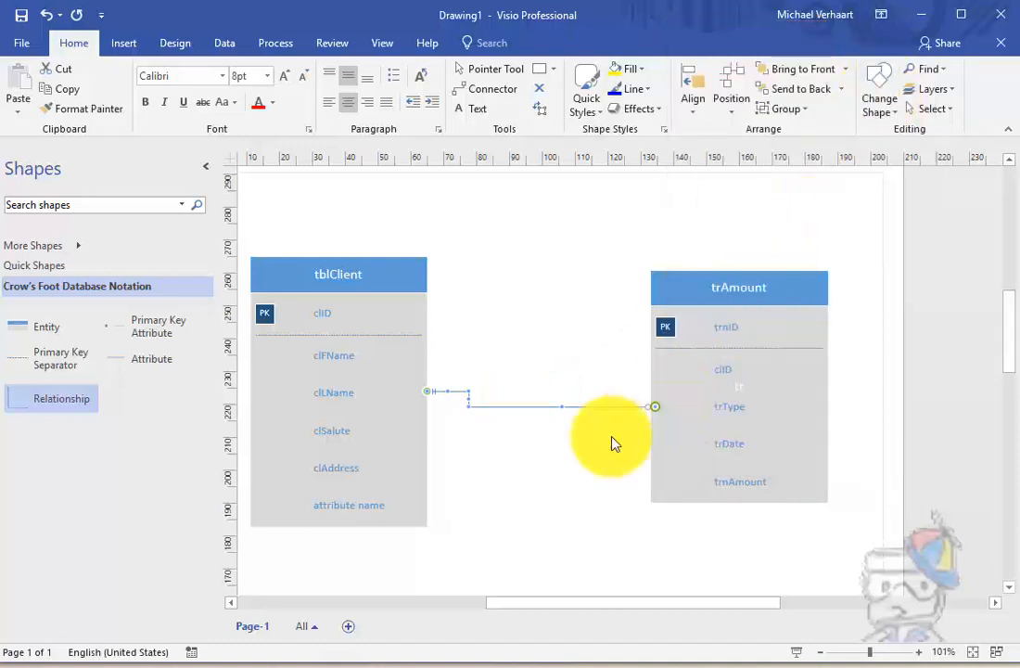
pyautogui.scroll(5, 612, 440)
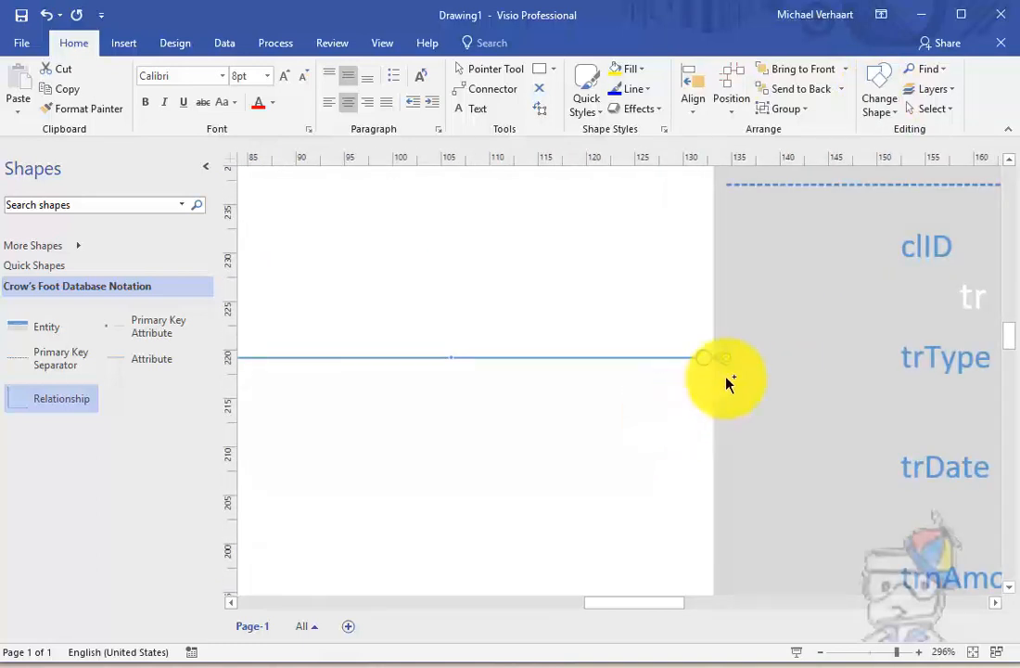
pyautogui.moveTo(726, 358); pyautogui.dragTo(716, 358)
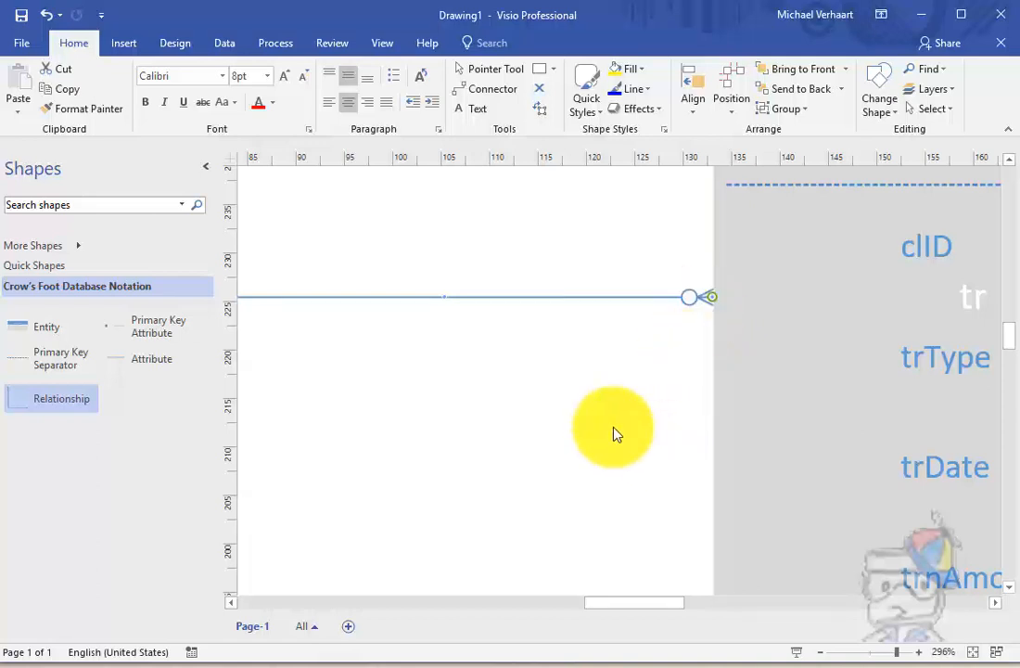
pyautogui.scroll(-6, 631, 440)
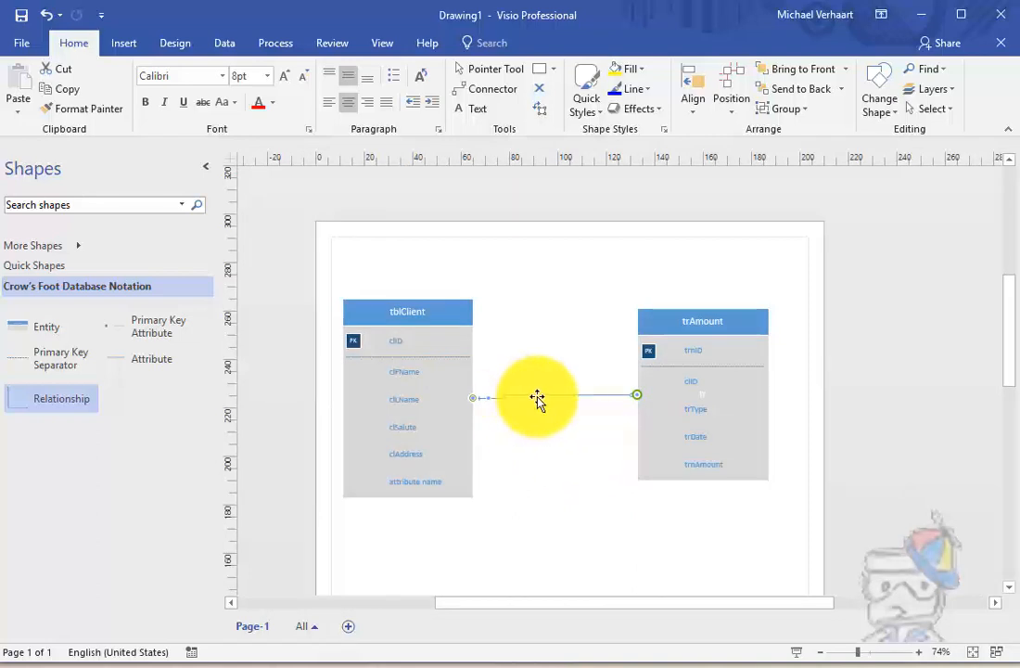
# - Format the relationship line with Jumbo begin and end arrow sizes
pyautogui.press('Escape')
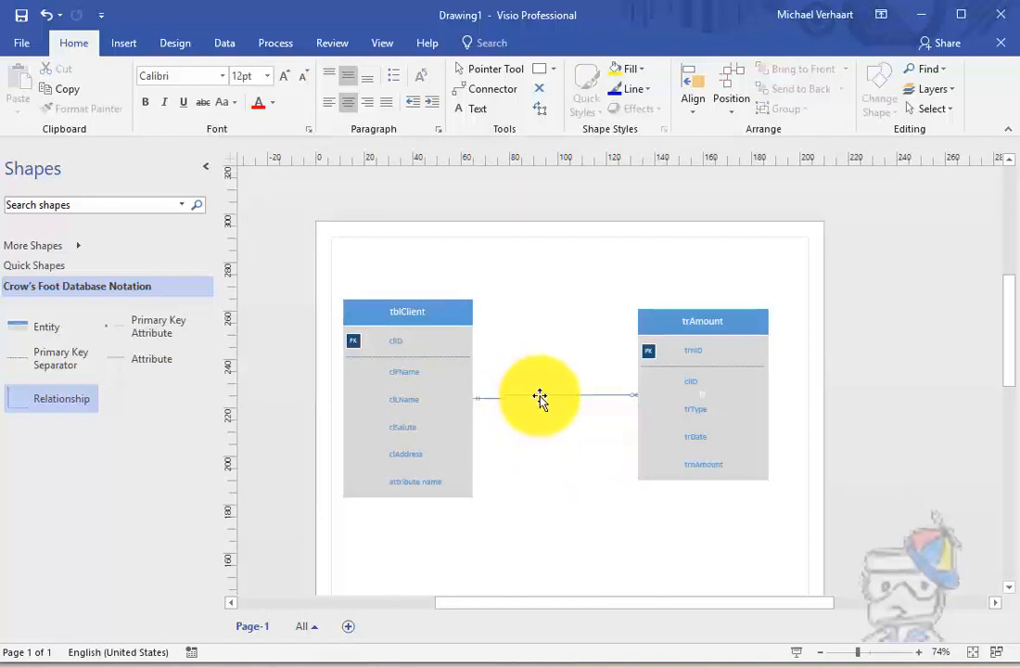
pyautogui.click(540, 399)
pyautogui.rightClick(541, 401)
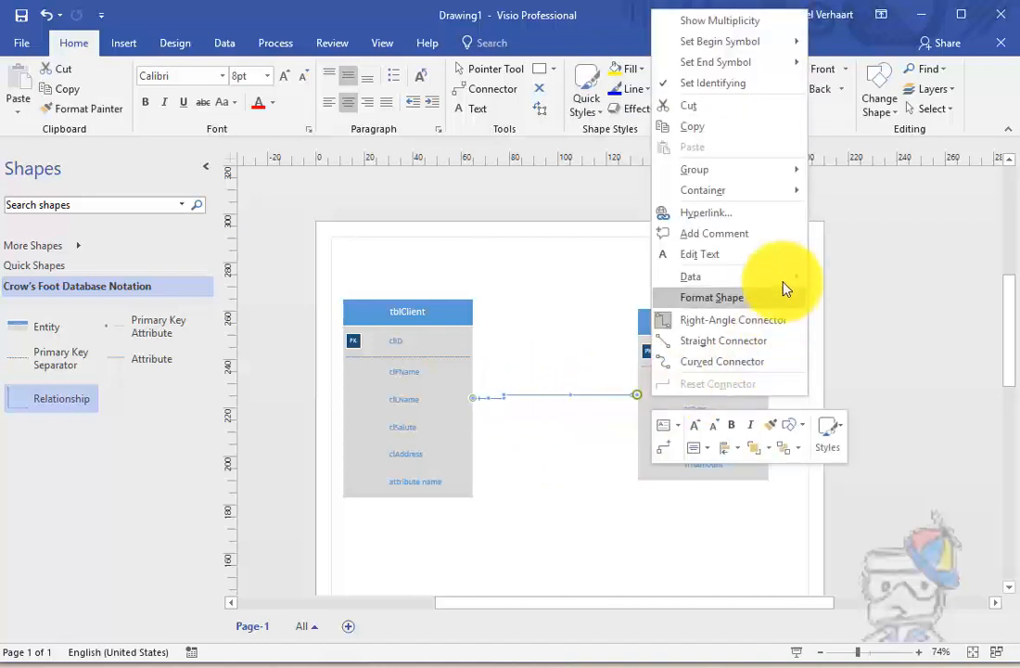
pyautogui.click(727, 299)
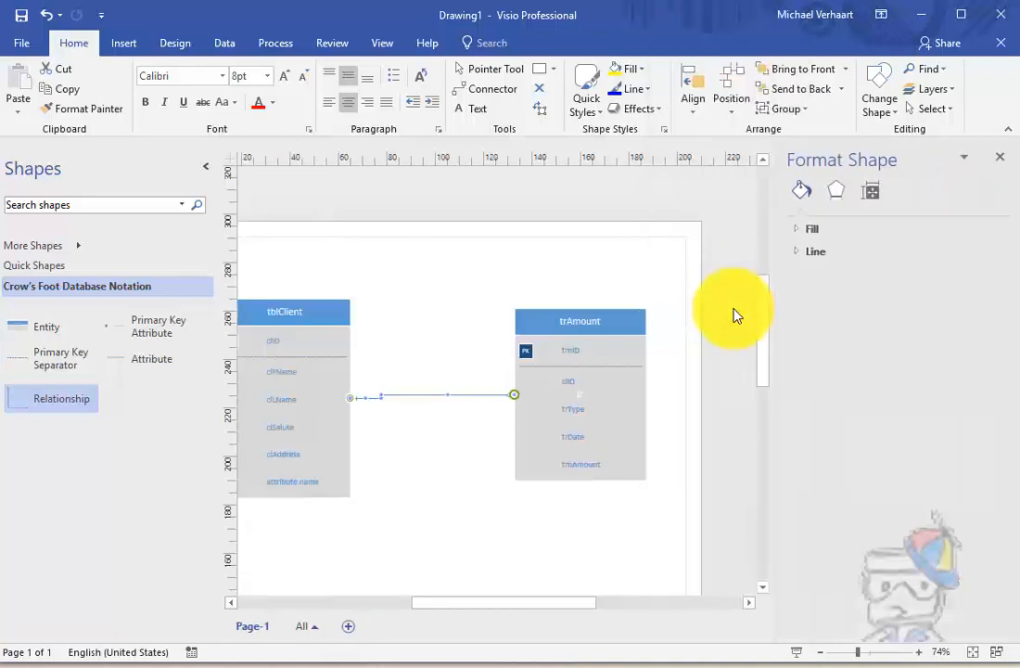
pyautogui.click(813, 251)
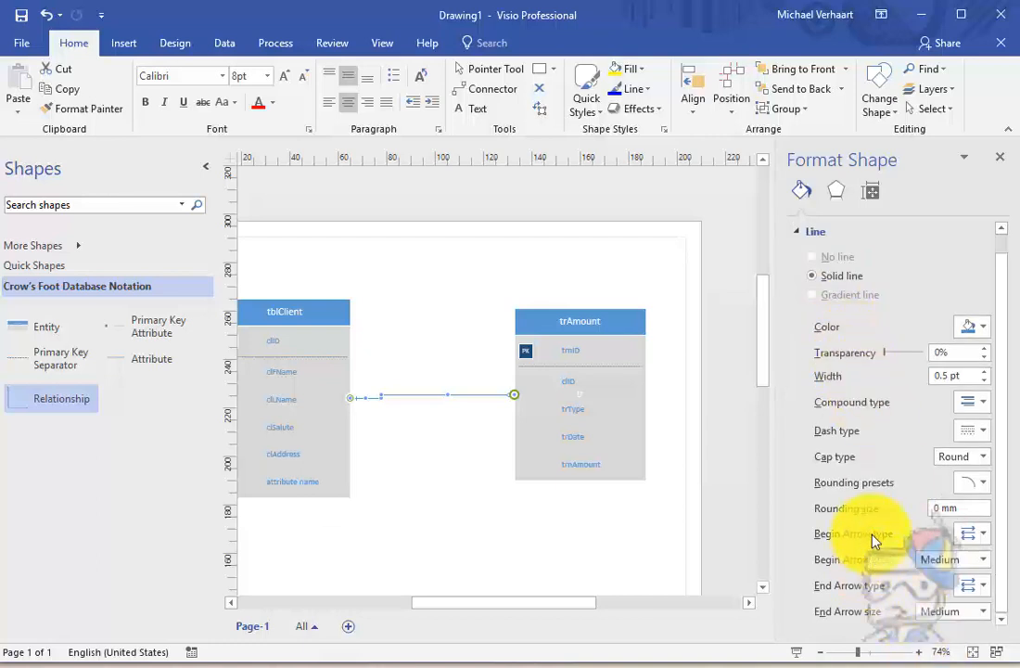
pyautogui.click(982, 563)
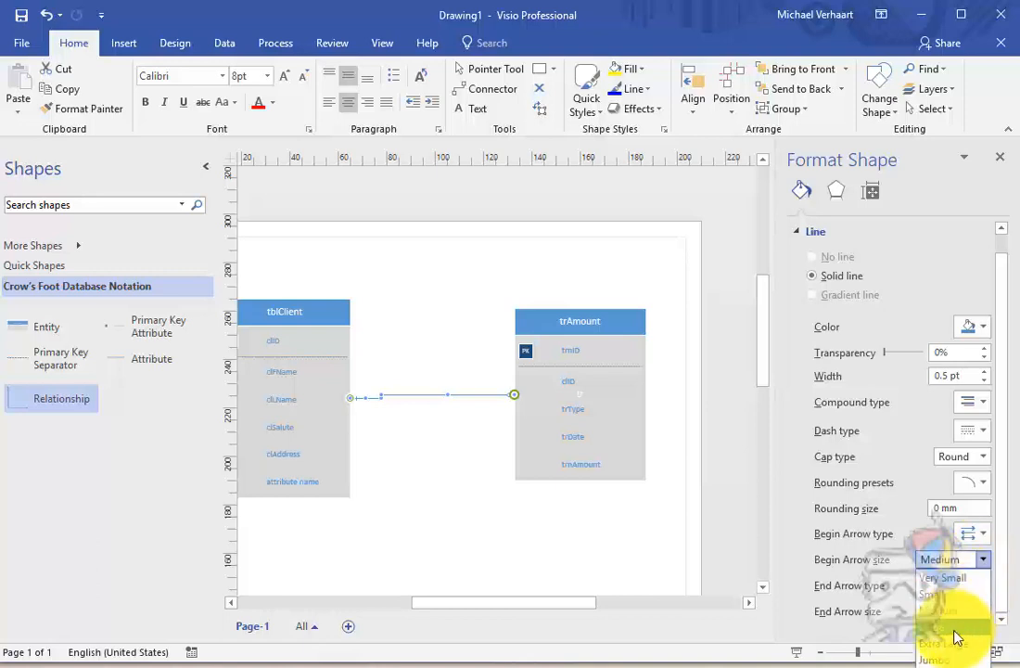
pyautogui.click(947, 659)
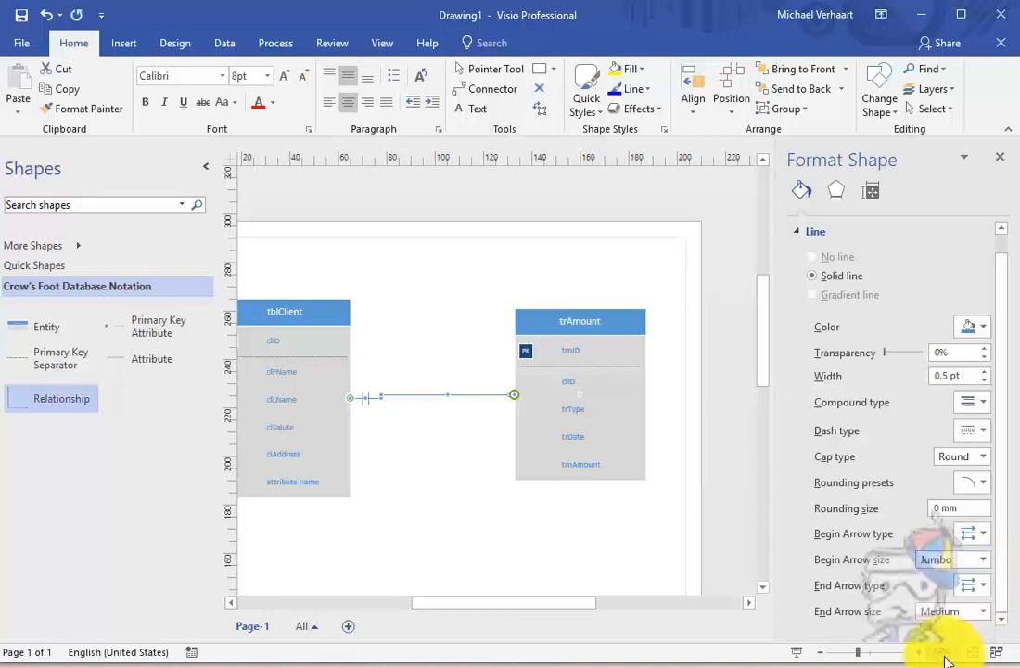
pyautogui.click(983, 612)
pyautogui.click(954, 577)
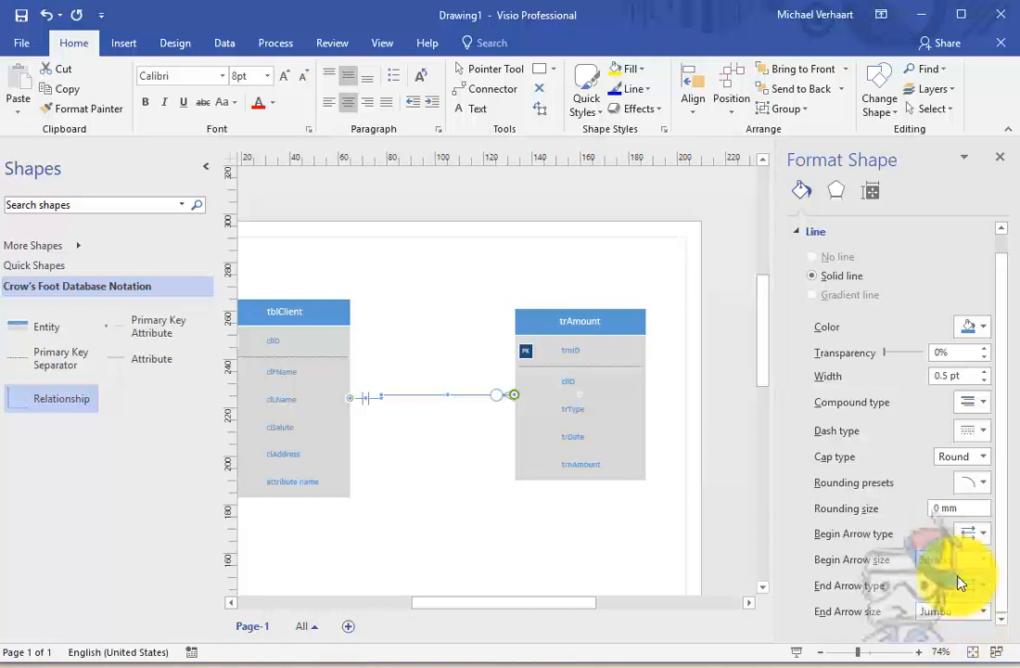
pyautogui.click(485, 453)
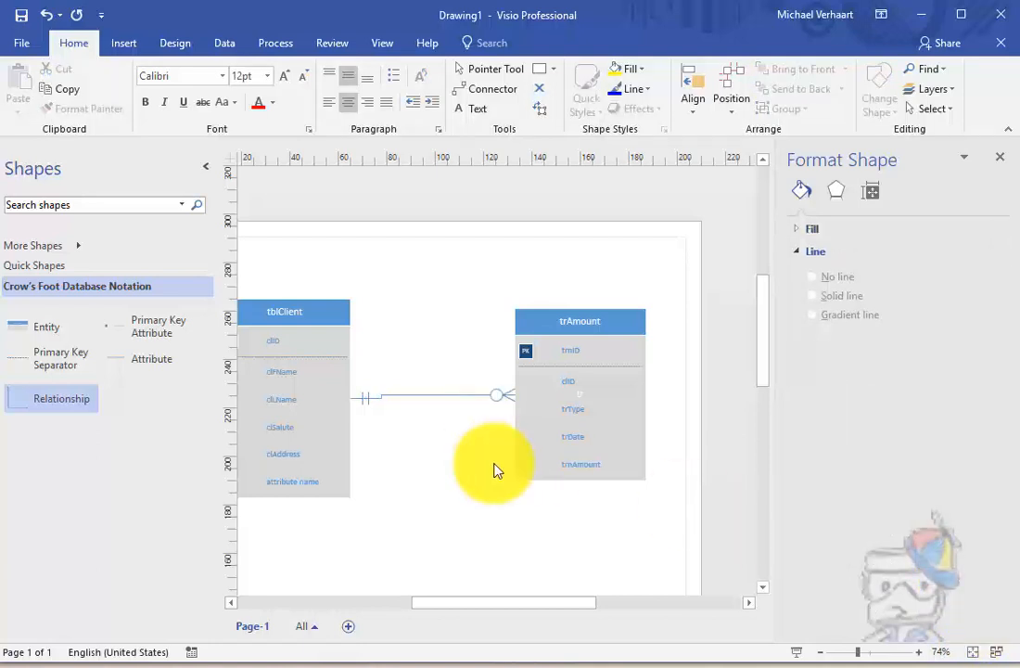
# - Move tblClient about 19 mm towards the transaction entity and shift the relationship line up to run from clFName to clID
pyautogui.moveTo(283, 311); pyautogui.dragTo(311, 308)
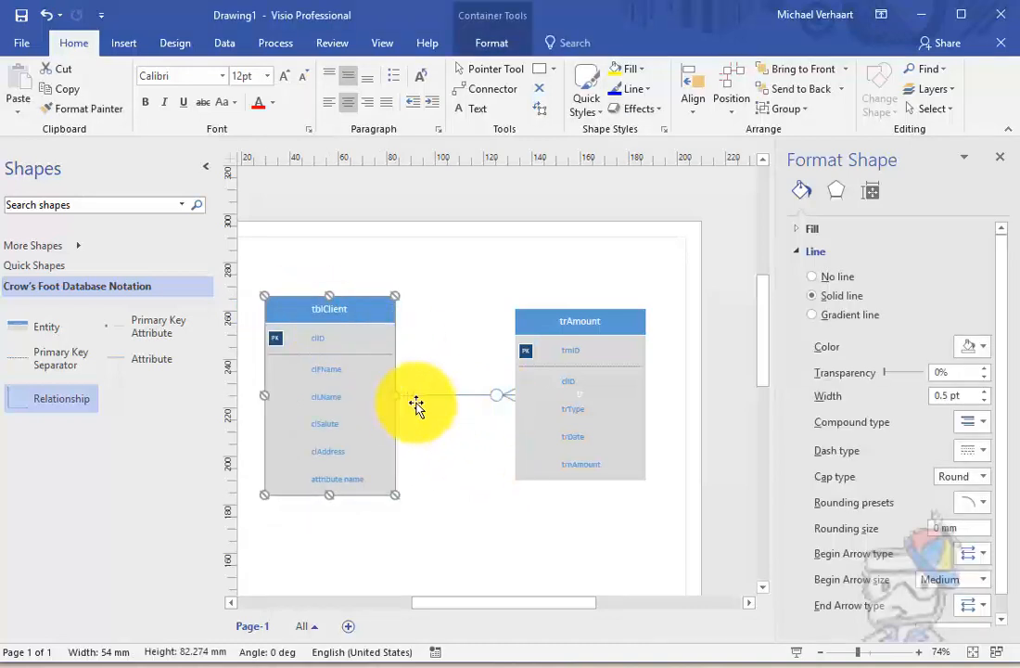
pyautogui.moveTo(438, 397); pyautogui.dragTo(439, 375)
pyautogui.click(449, 436)
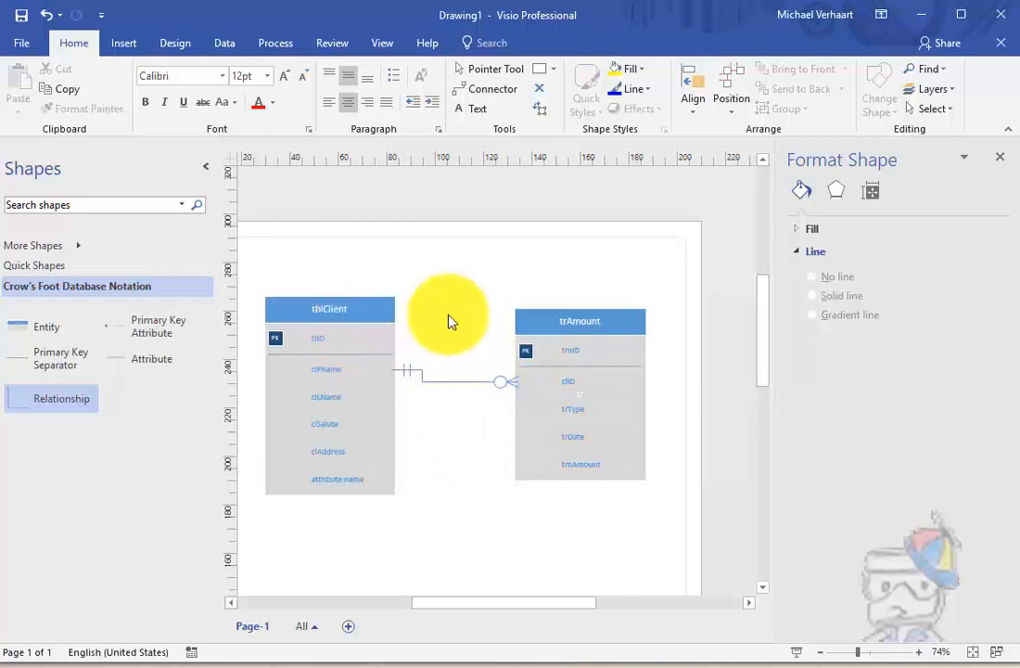
# - Add a text box reading "makes", narrow it to about 35 mm and place it just above the relationship line near tblClient
pyautogui.moveTo(0, 88); pyautogui.dragTo(550, 76)
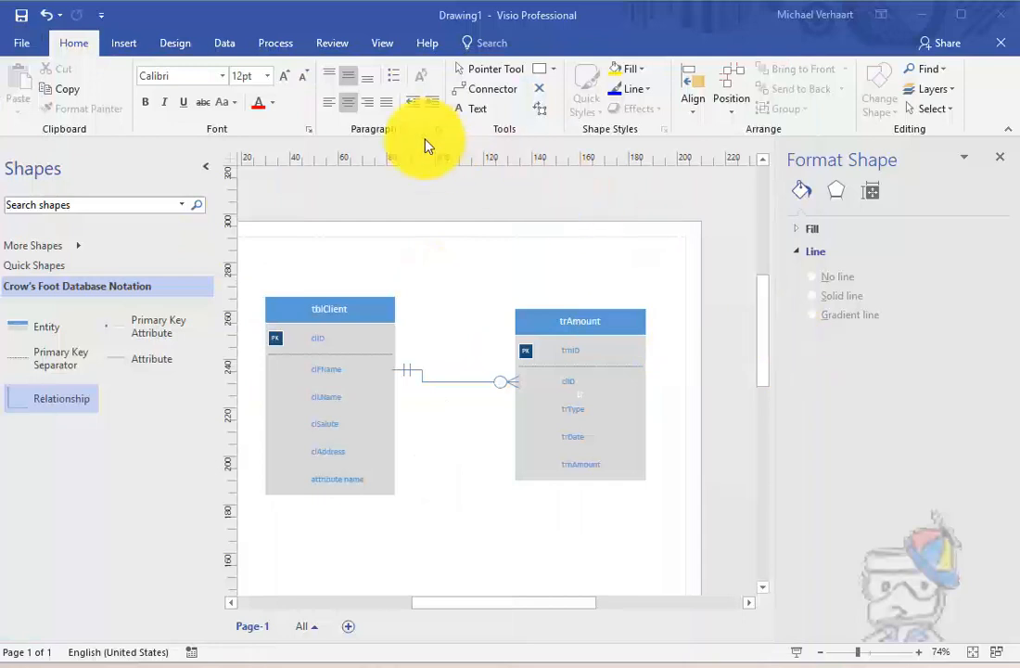
pyautogui.click(127, 46)
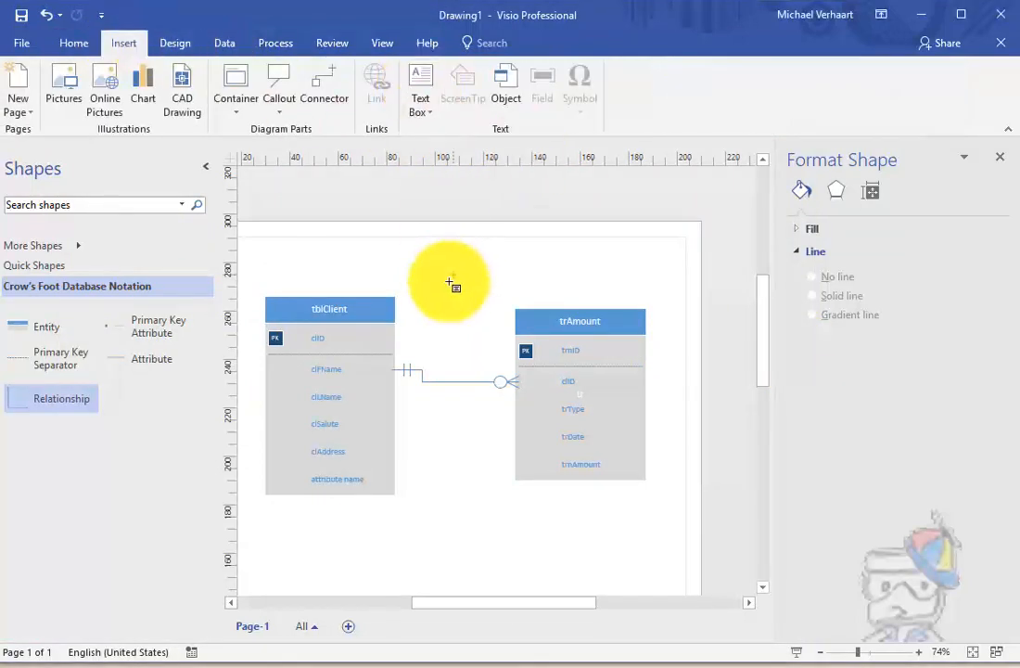
pyautogui.click(424, 337)
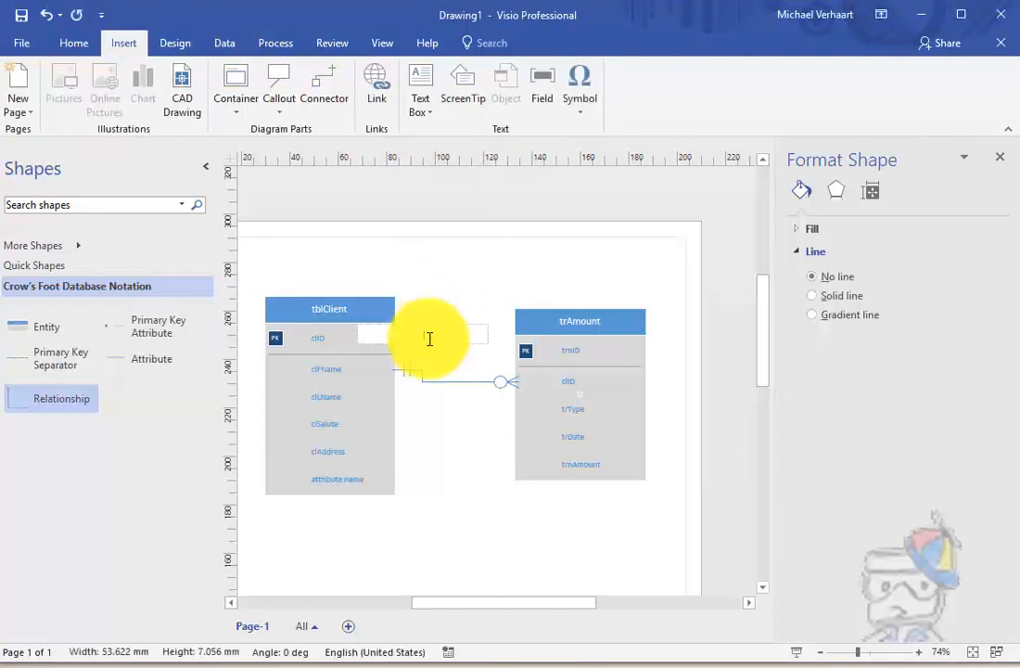
pyautogui.write('makes')
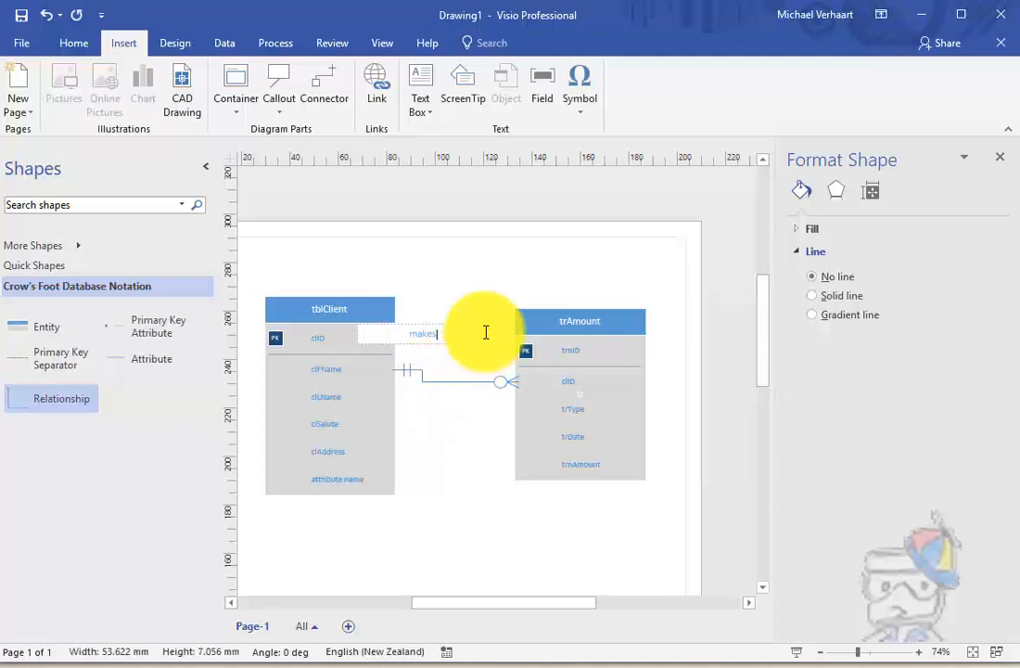
pyautogui.click(482, 349)
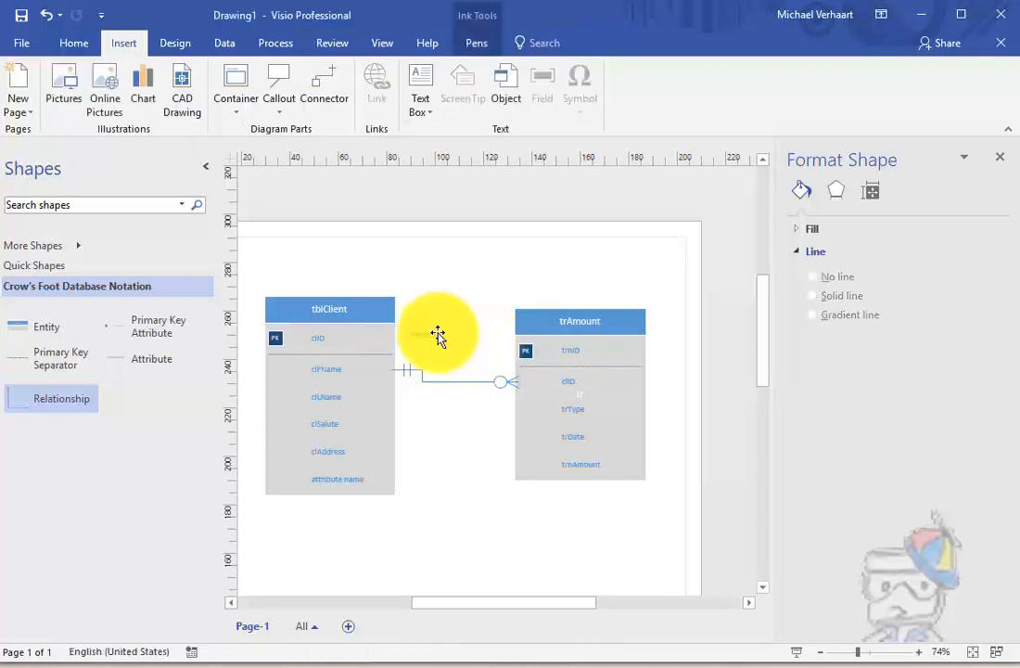
pyautogui.click(483, 343)
pyautogui.moveTo(484, 335); pyautogui.dragTo(449, 357)
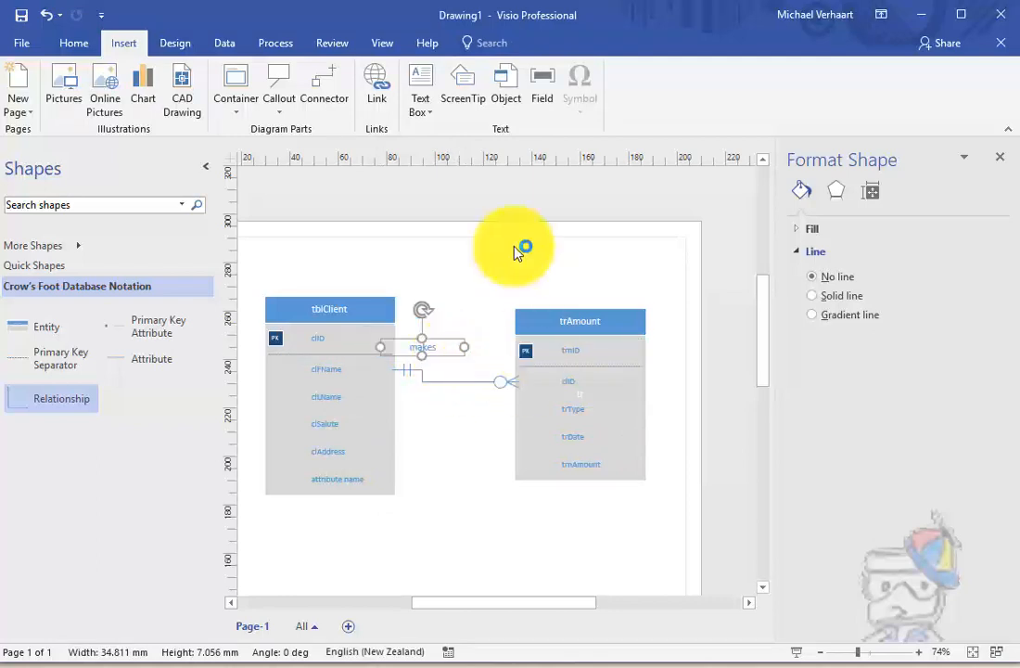
# - Add a text box reading "Is made by", narrow it to about 35 mm and place it just below the relationship line near the transaction entity
pyautogui.click(420, 74)
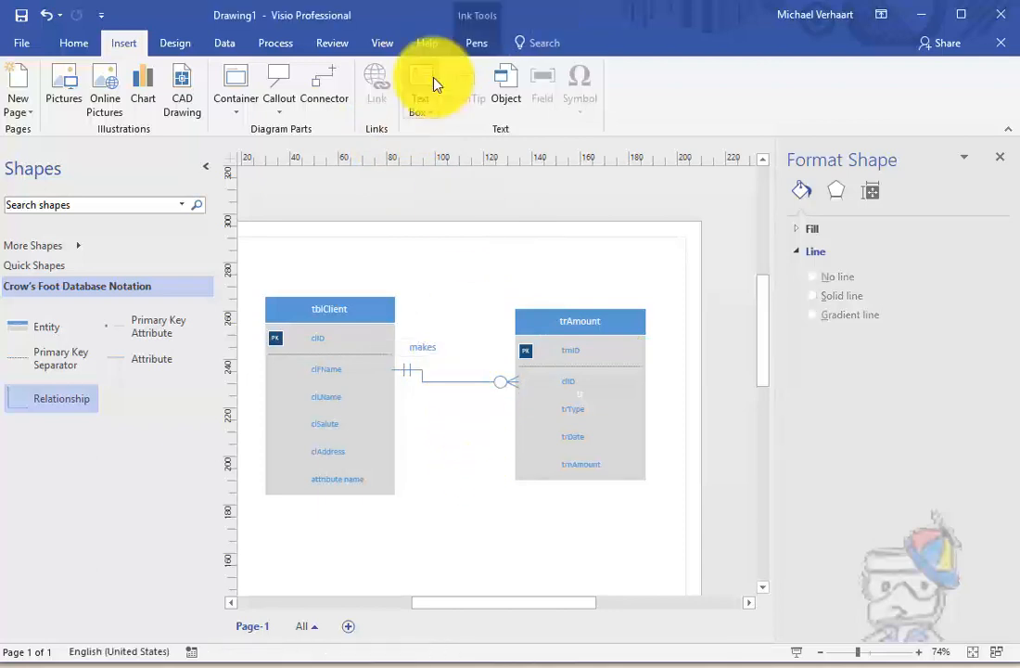
pyautogui.click(423, 83)
pyautogui.click(467, 413)
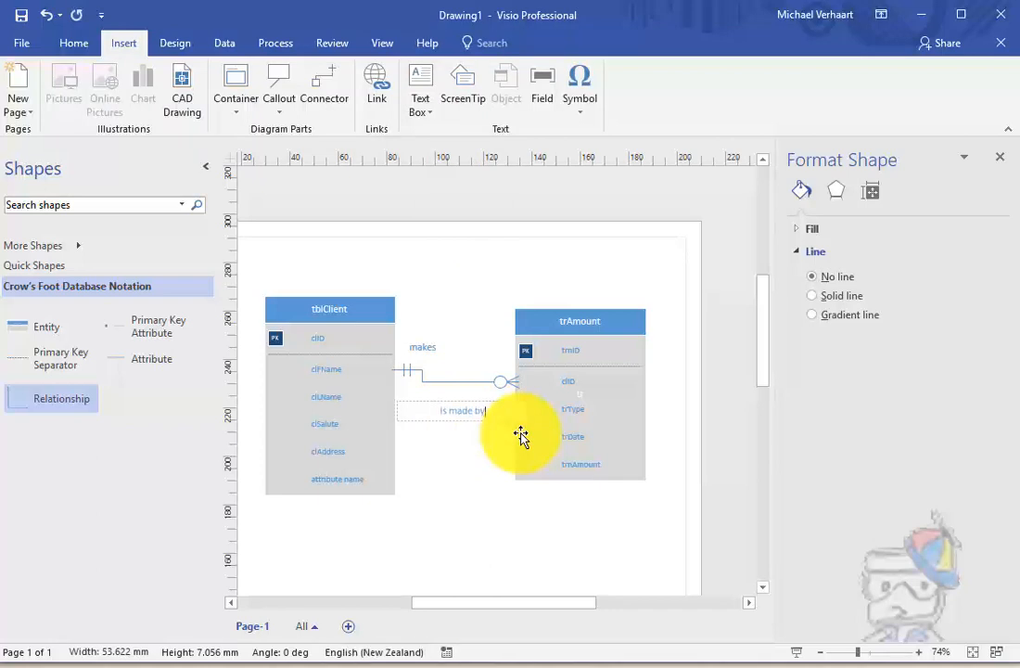
pyautogui.moveTo(520, 440); pyautogui.dragTo(508, 427)
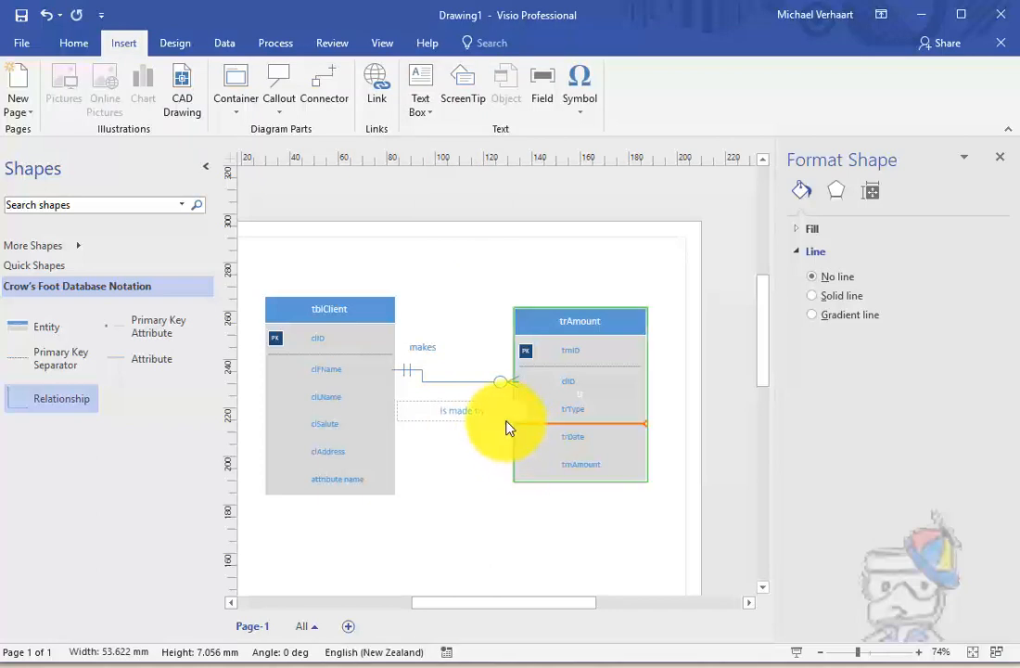
pyautogui.click(481, 436)
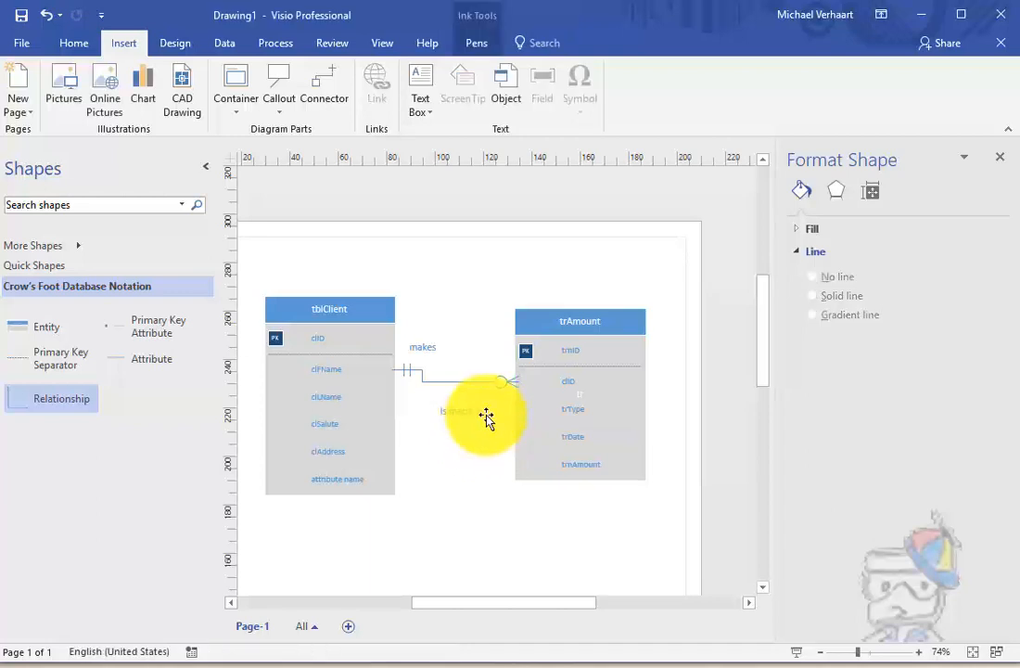
pyautogui.click(486, 418)
pyautogui.moveTo(526, 411); pyautogui.dragTo(494, 420)
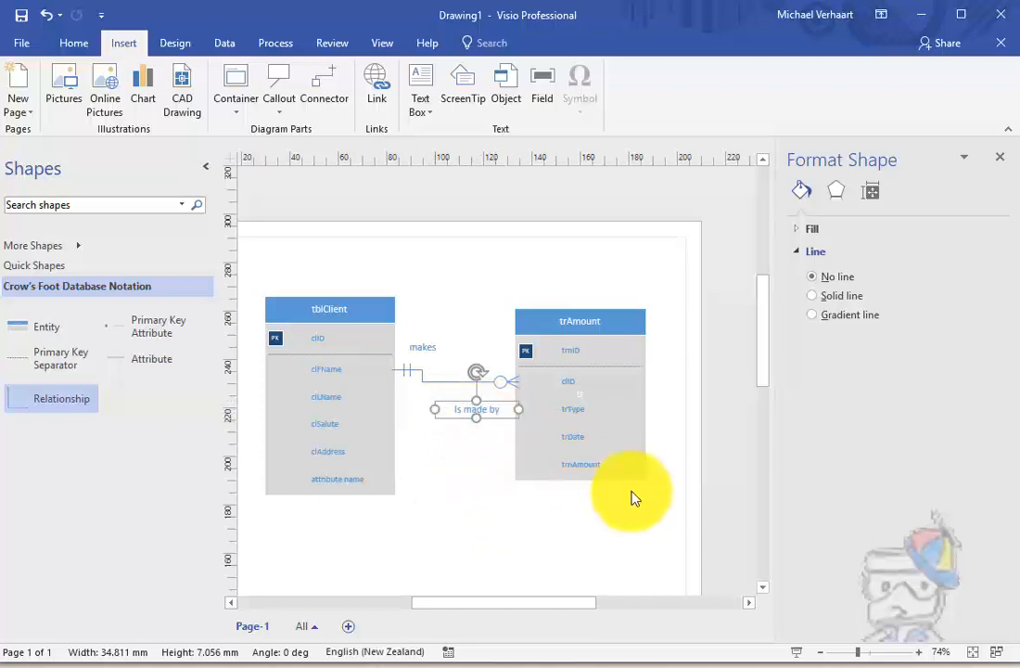
pyautogui.click(659, 532)
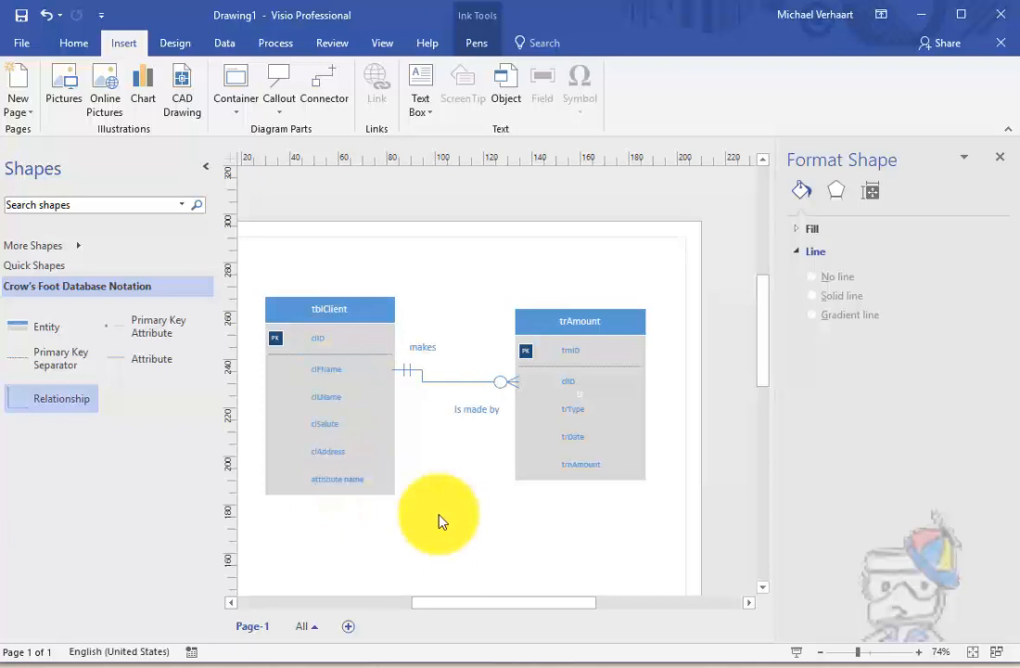
# - Set the font size of the tblClient entity to 14 pt
pyautogui.moveTo(473, 603); pyautogui.dragTo(454, 605)
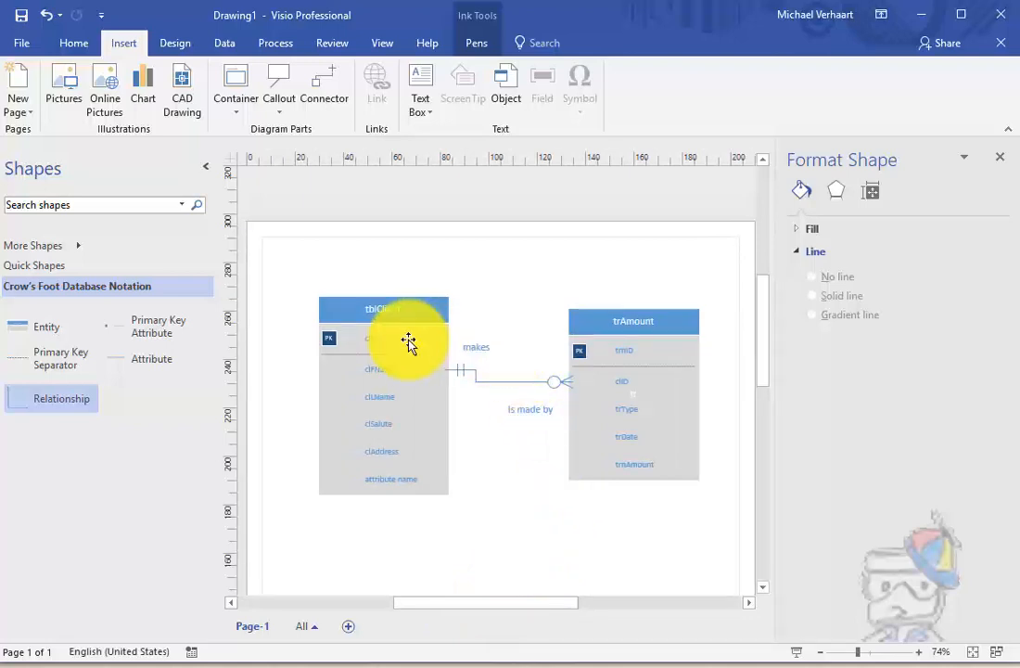
pyautogui.click(351, 301)
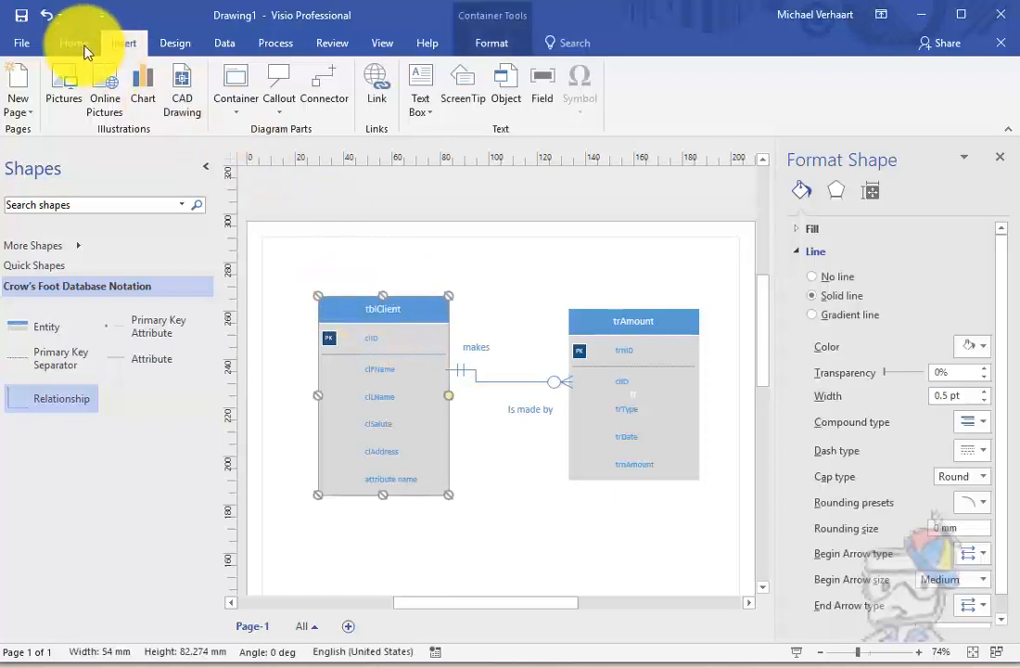
pyautogui.click(67, 39)
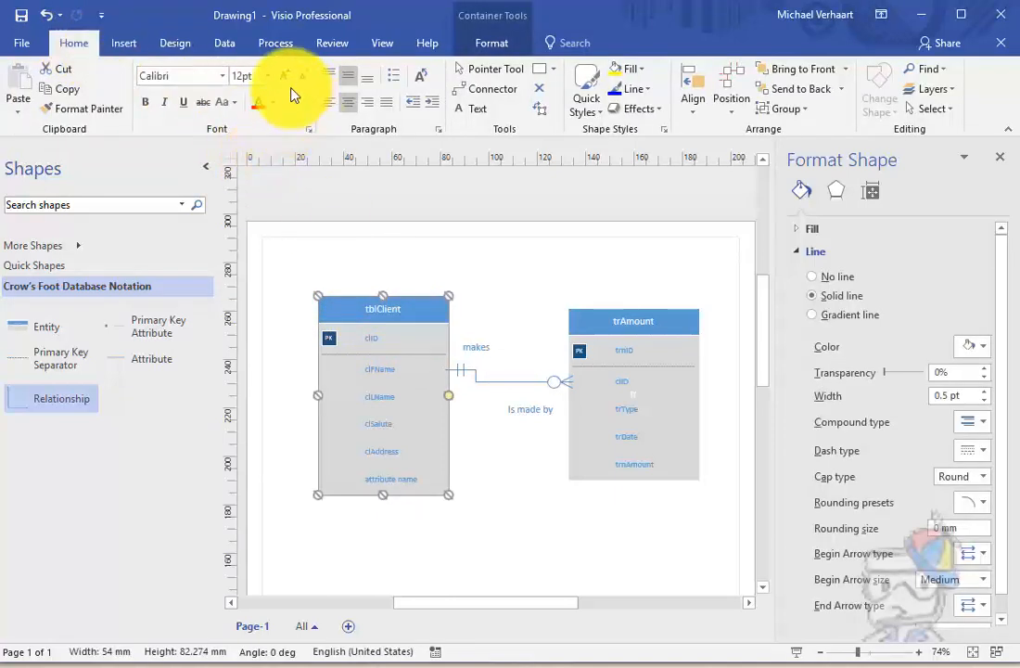
pyautogui.click(269, 78)
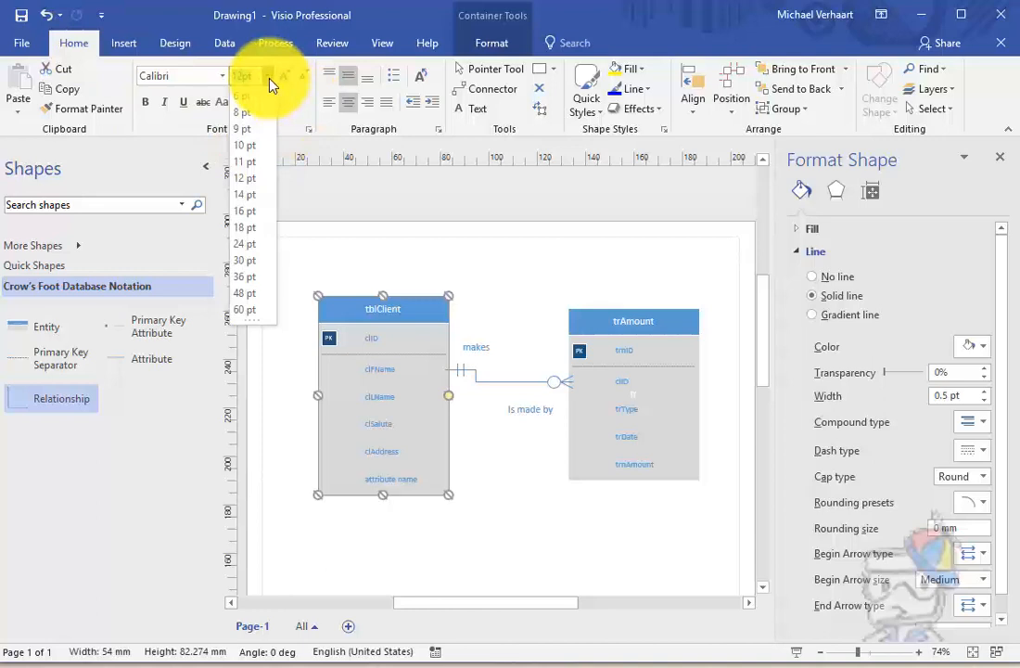
pyautogui.click(249, 198)
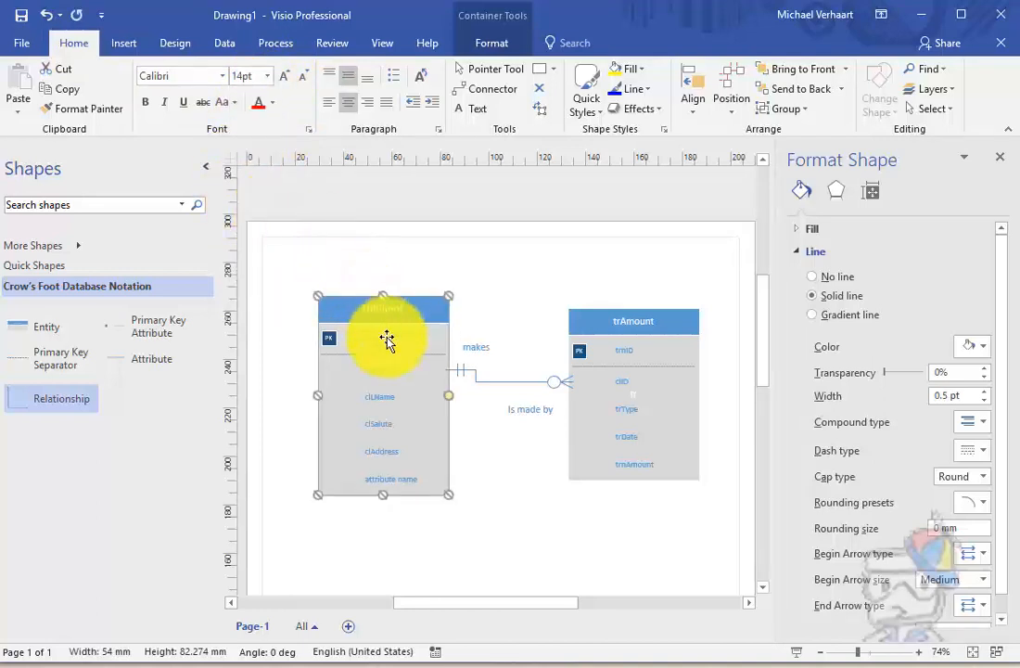
# - Select all the attributes of tblClient, from clID to the attribute name placeholder, and set their font size to 12 pt
pyautogui.click(420, 347)
pyautogui.click(417, 348)
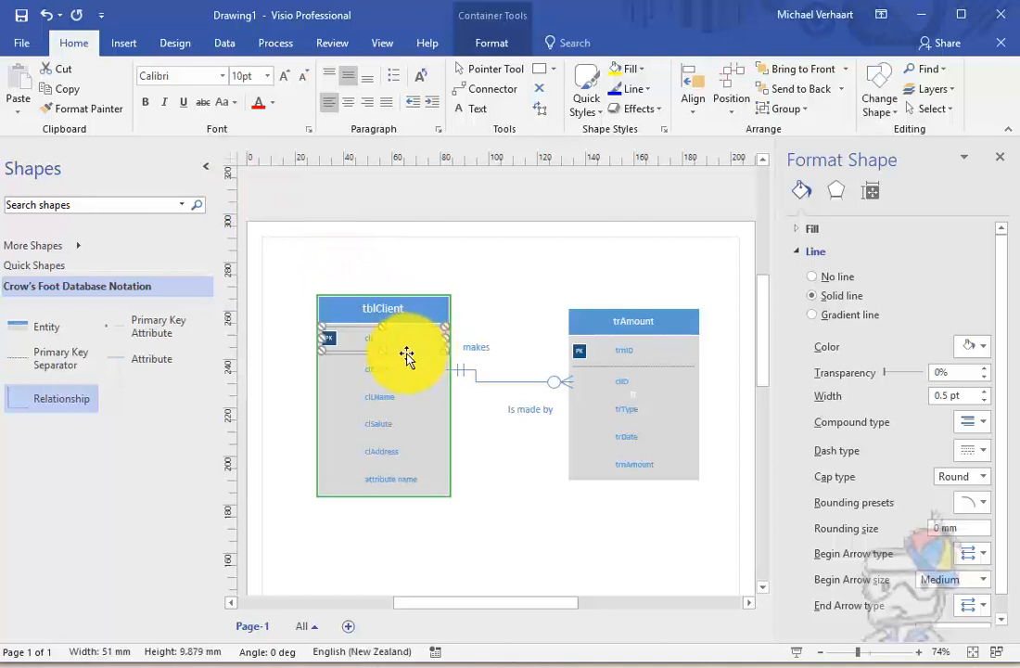
pyautogui.moveTo(384, 359); pyautogui.dragTo(401, 447)
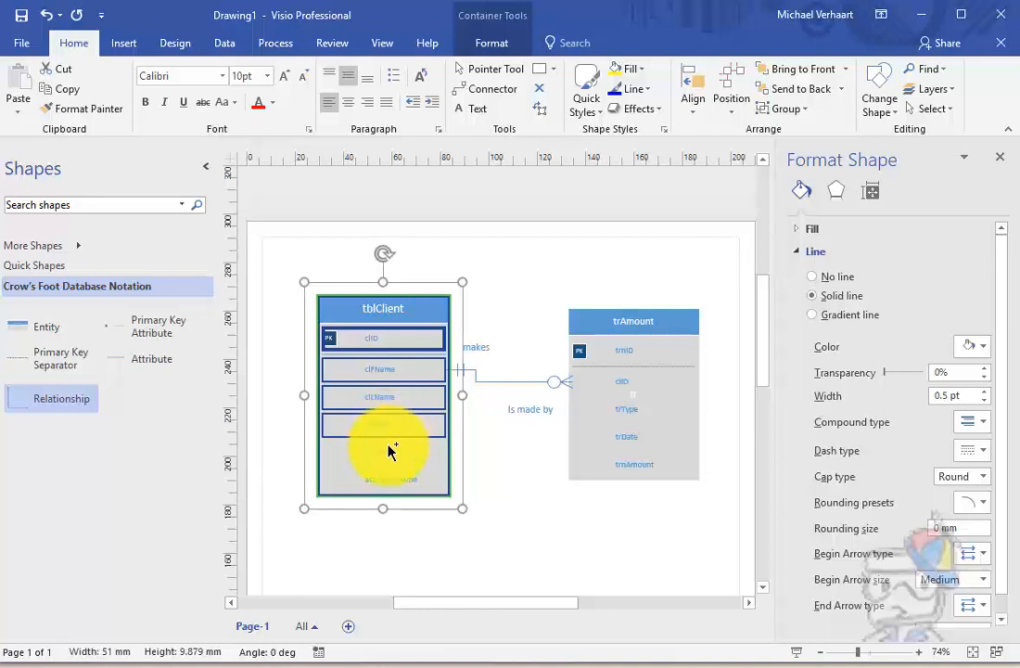
pyautogui.click(266, 77)
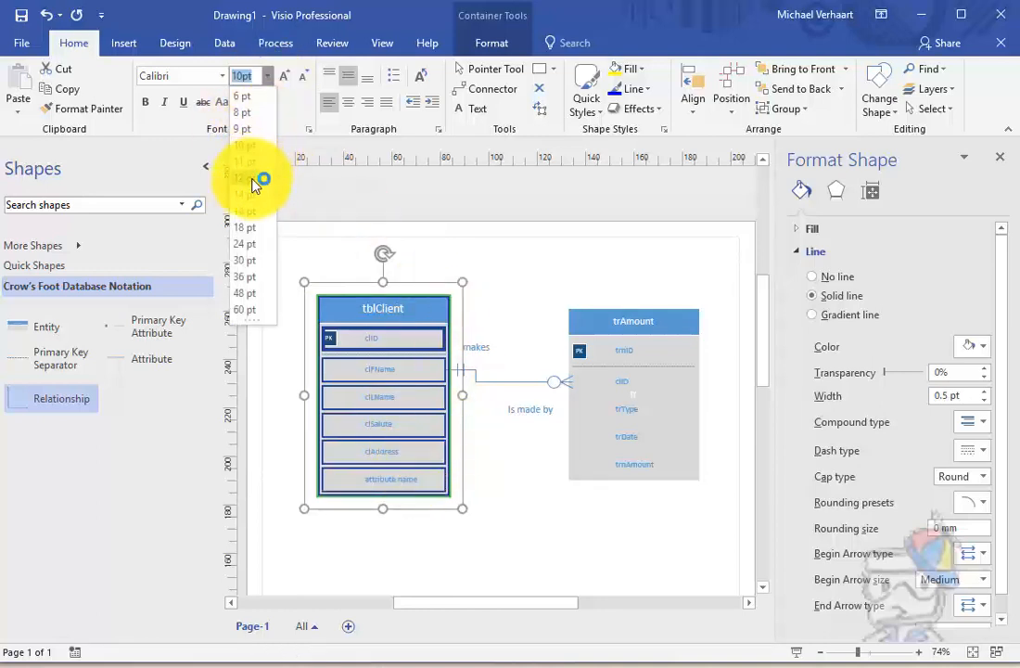
pyautogui.click(252, 178)
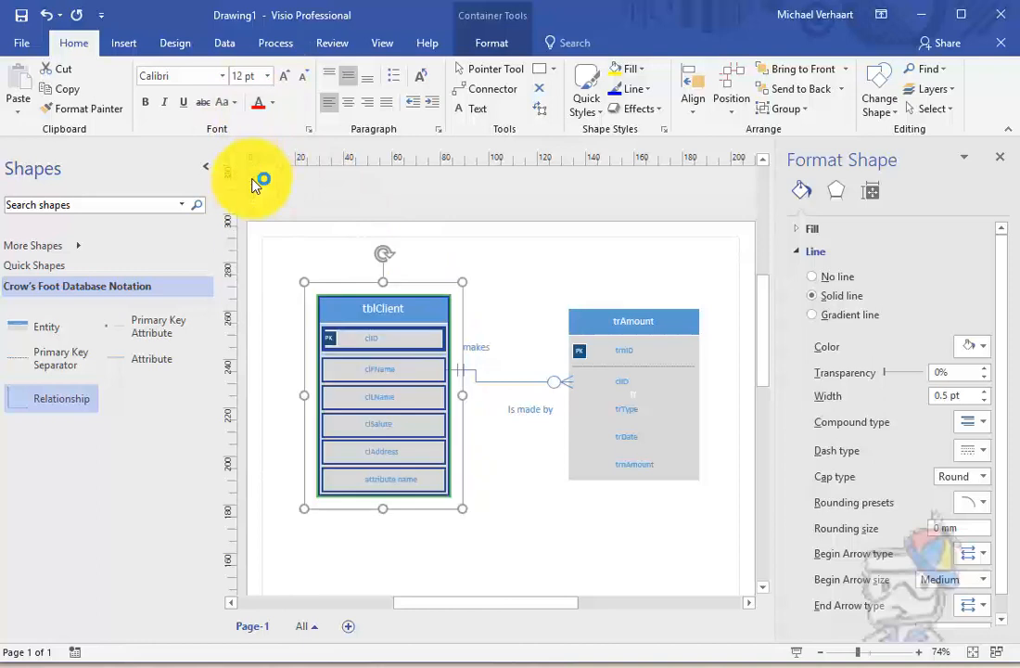
# - Select trnID, clID, trType, trDate and trnAmount in the transaction entity and set their font size to 12 pt
pyautogui.click(617, 347)
pyautogui.keyDown('shift'); pyautogui.click(638, 389); pyautogui.keyUp('shift')
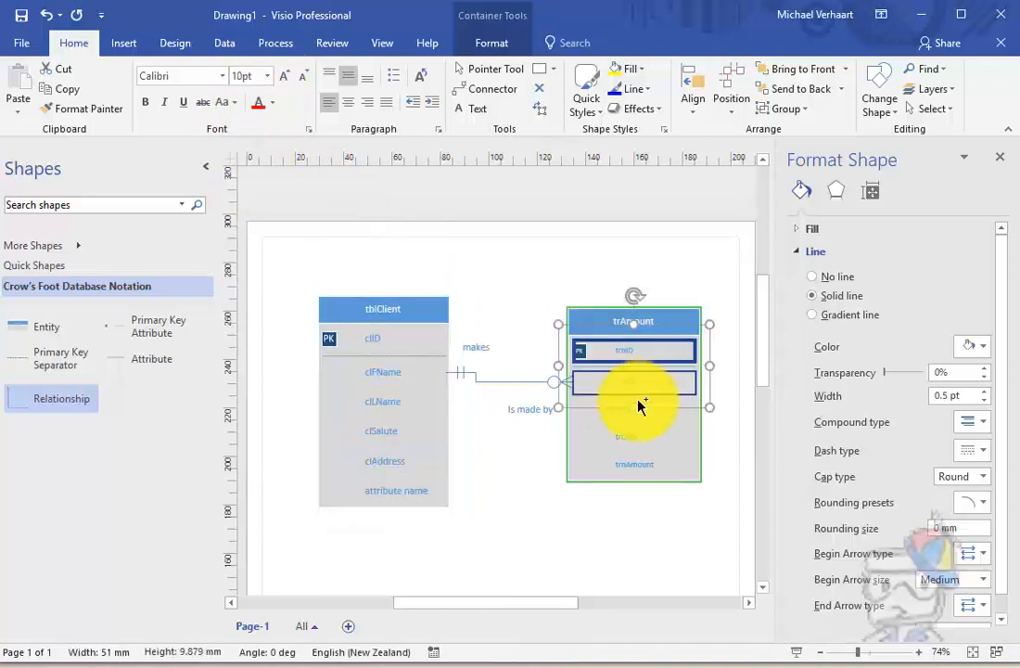
pyautogui.keyDown('shift'); pyautogui.click(623, 438); pyautogui.keyUp('shift')
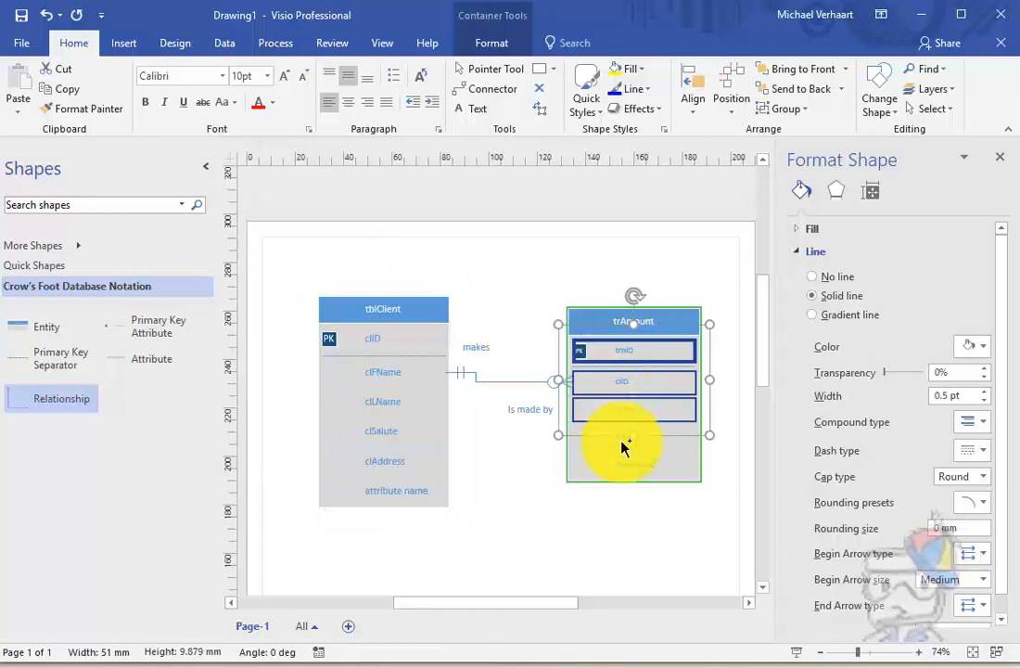
pyautogui.keyDown('shift'); pyautogui.click(626, 466); pyautogui.keyUp('shift')
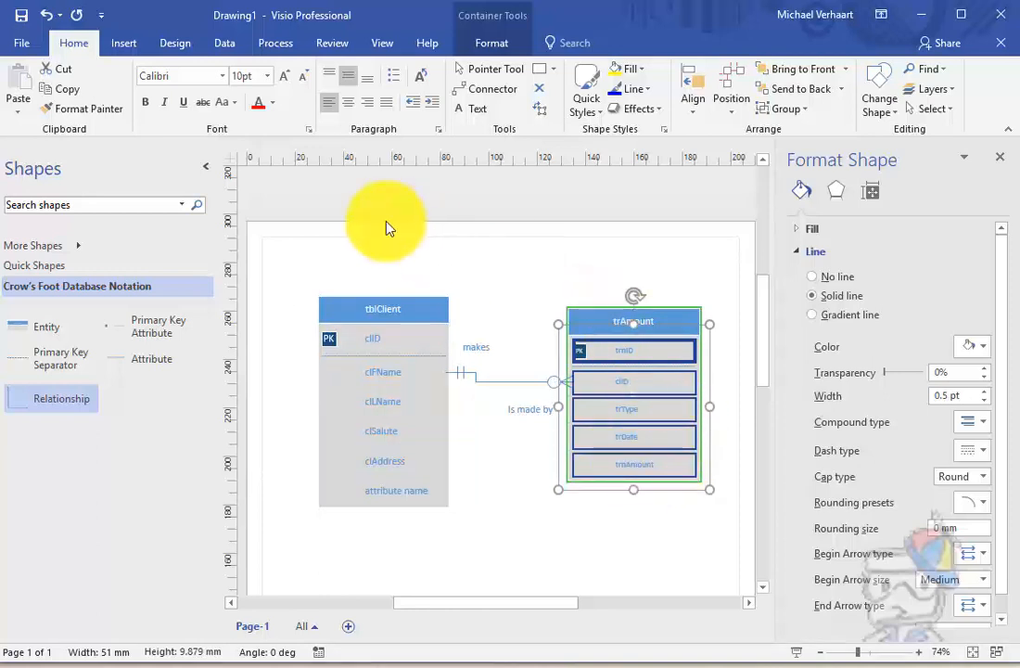
pyautogui.click(266, 77)
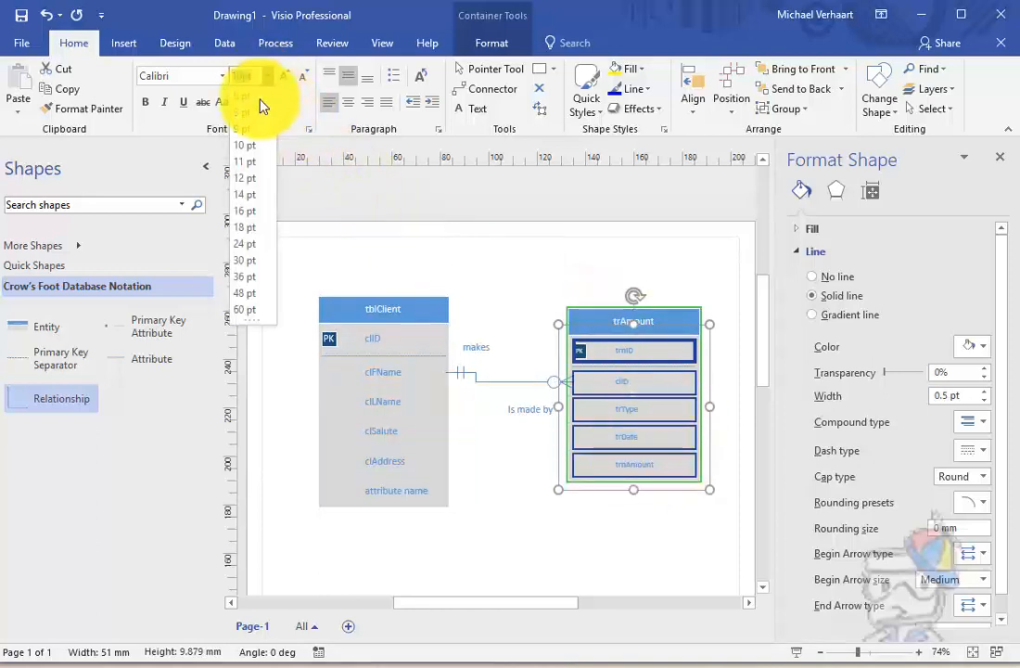
pyautogui.click(257, 179)
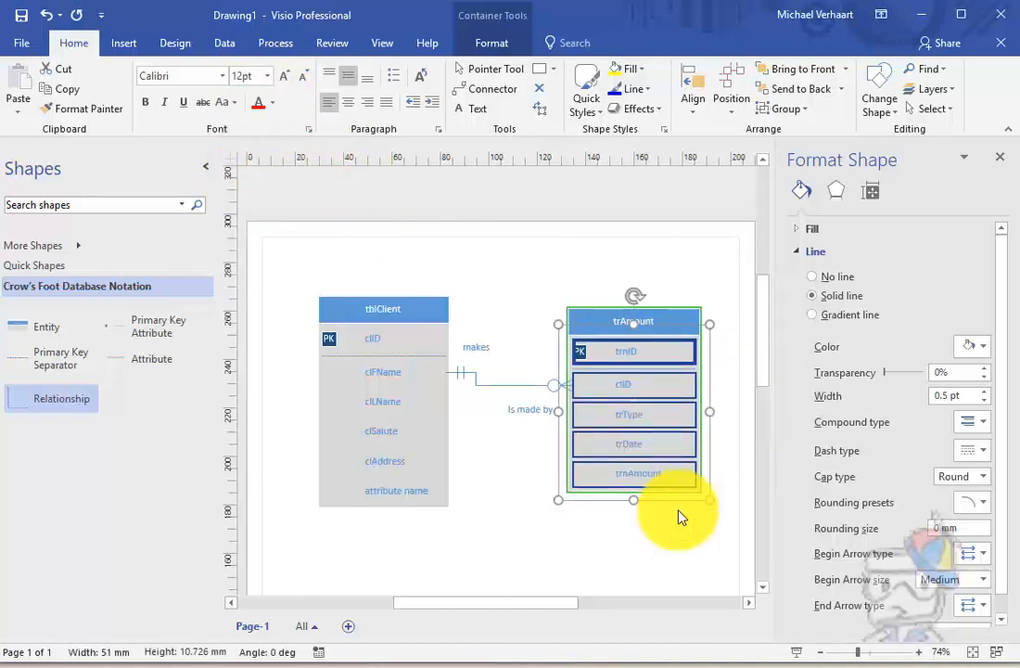
pyautogui.click(652, 561)
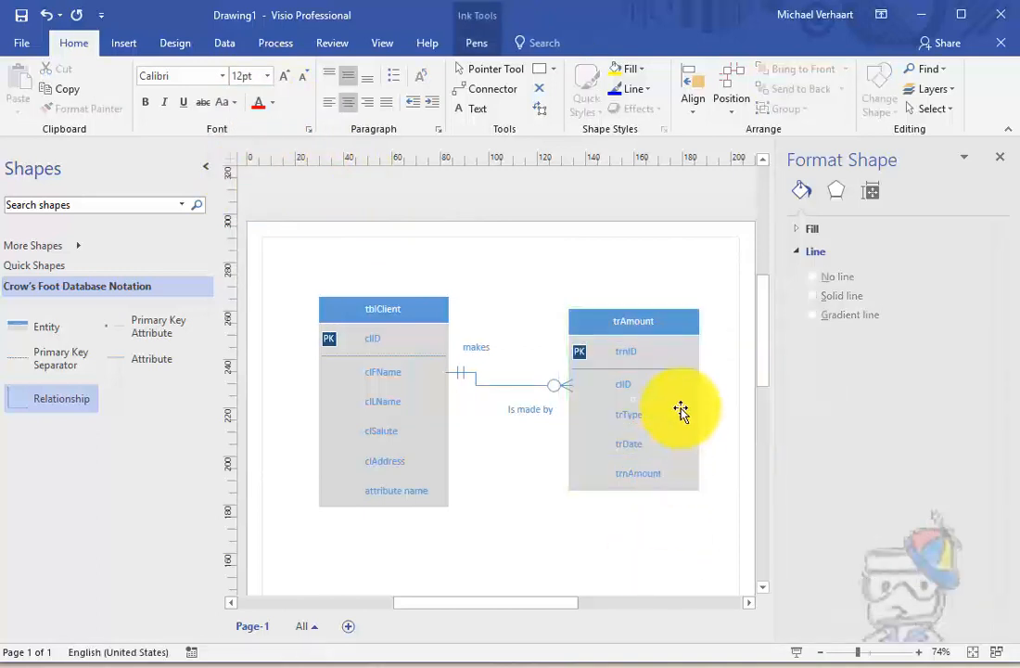
# - Set the headings of the transaction entity and tblClient to a 14 pt font size
pyautogui.click(626, 325)
pyautogui.click(647, 329)
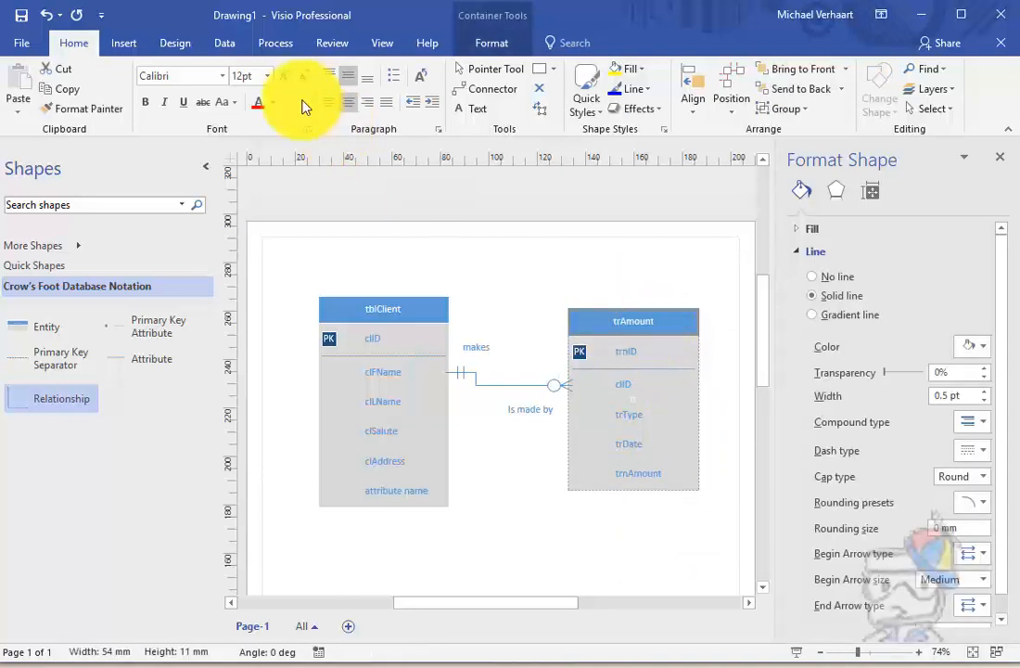
pyautogui.click(268, 76)
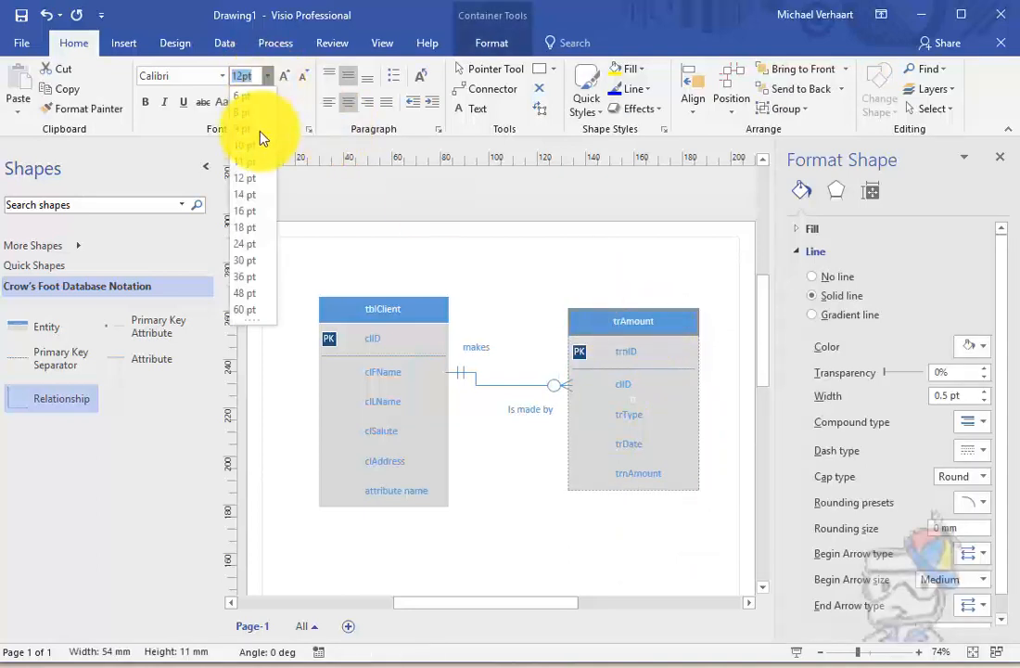
pyautogui.click(241, 195)
pyautogui.click(388, 311)
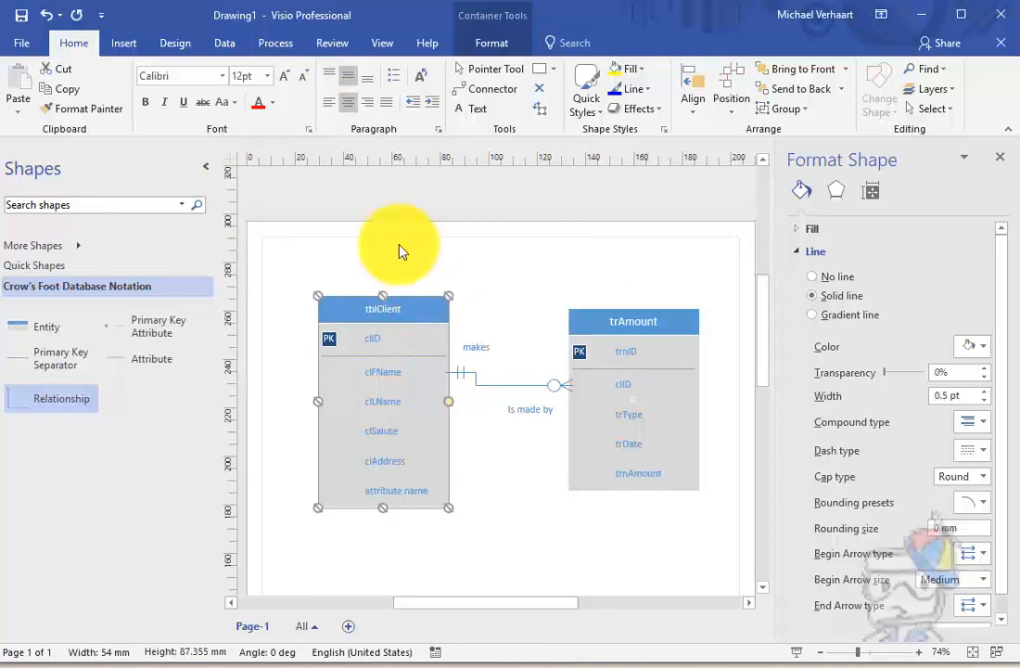
pyautogui.click(357, 312)
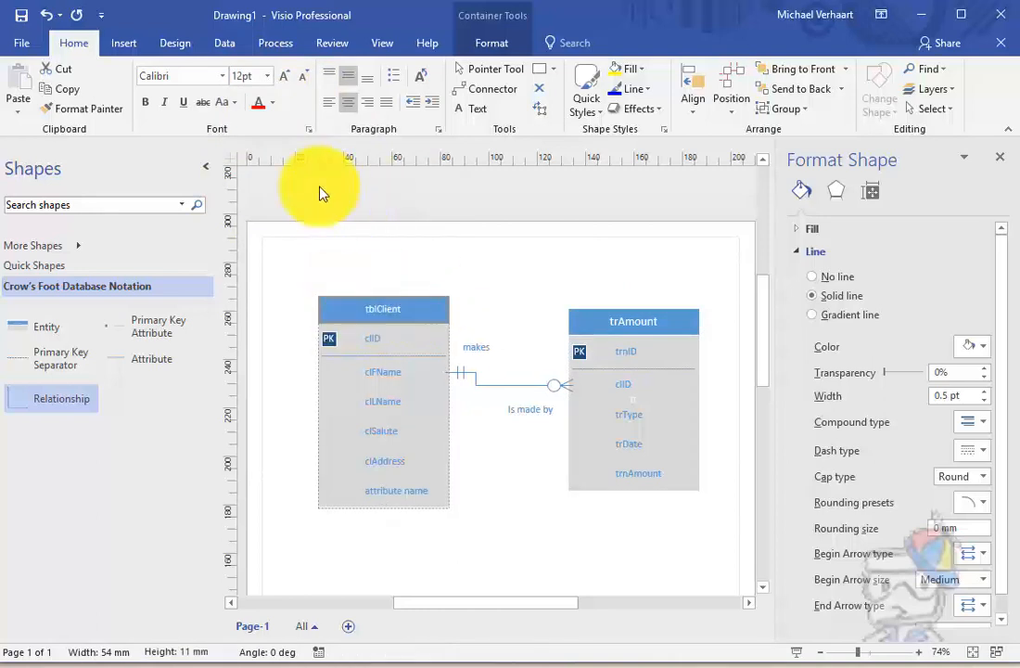
pyautogui.click(272, 78)
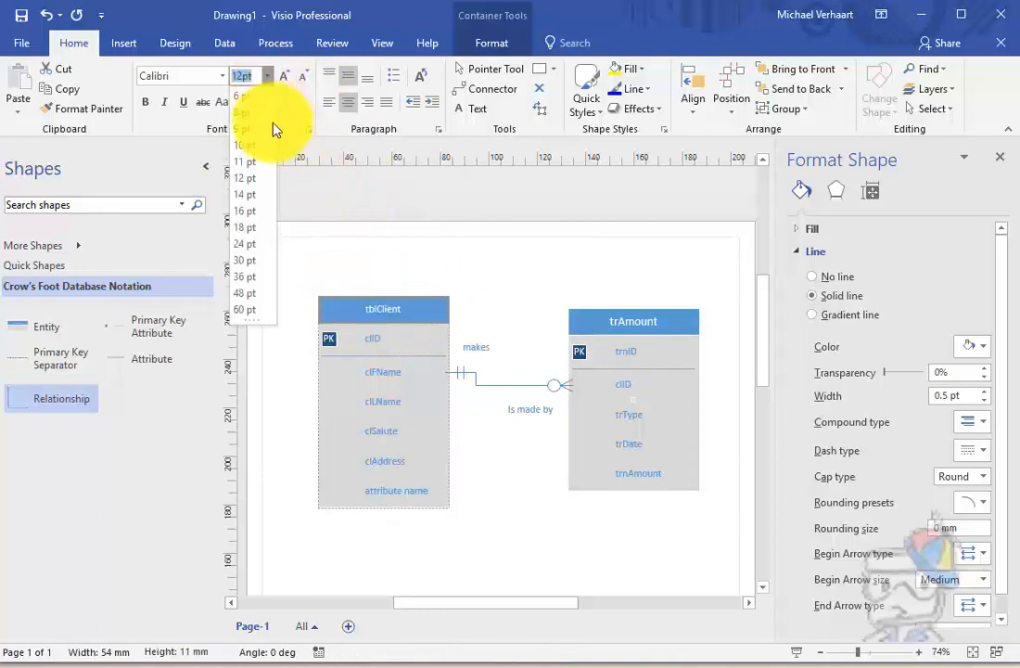
pyautogui.click(252, 195)
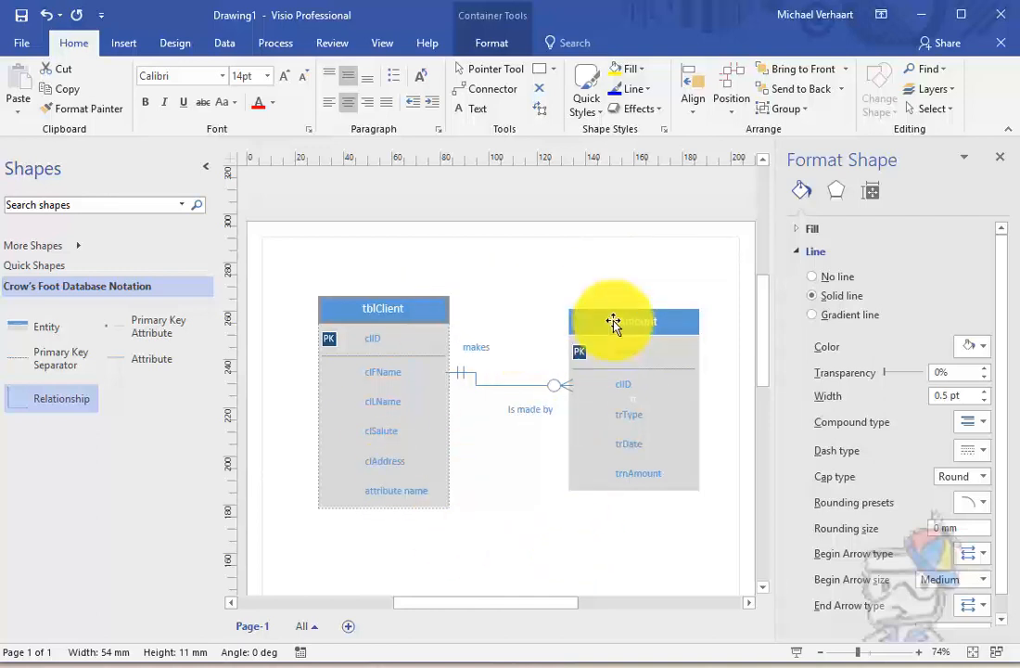
# - Apply the grey theme with black text and a red accent to the diagram
pyautogui.click(186, 43)
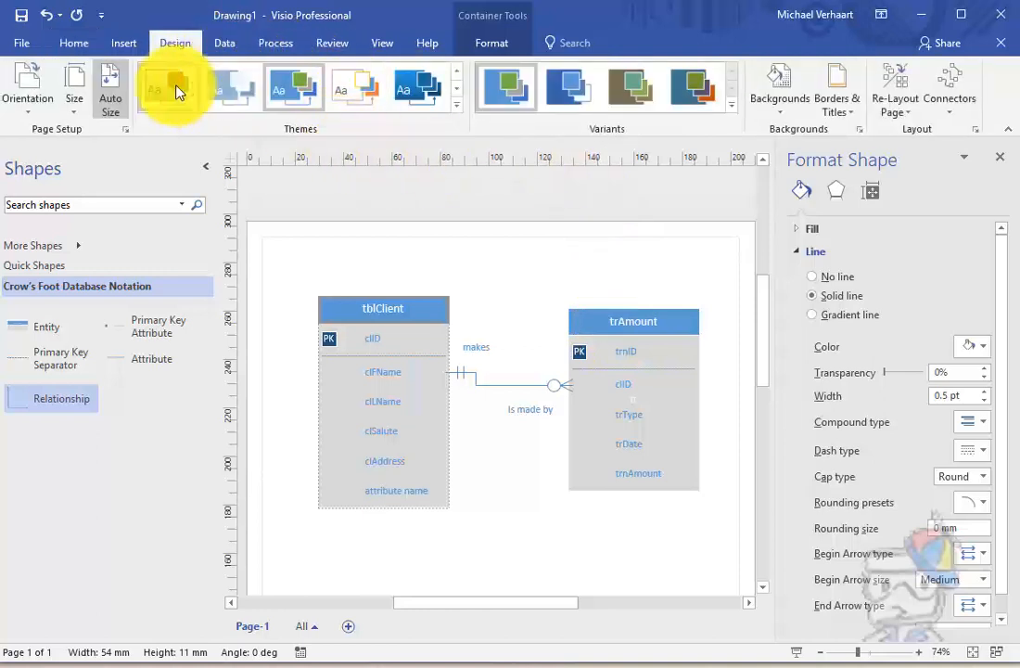
pyautogui.click(171, 85)
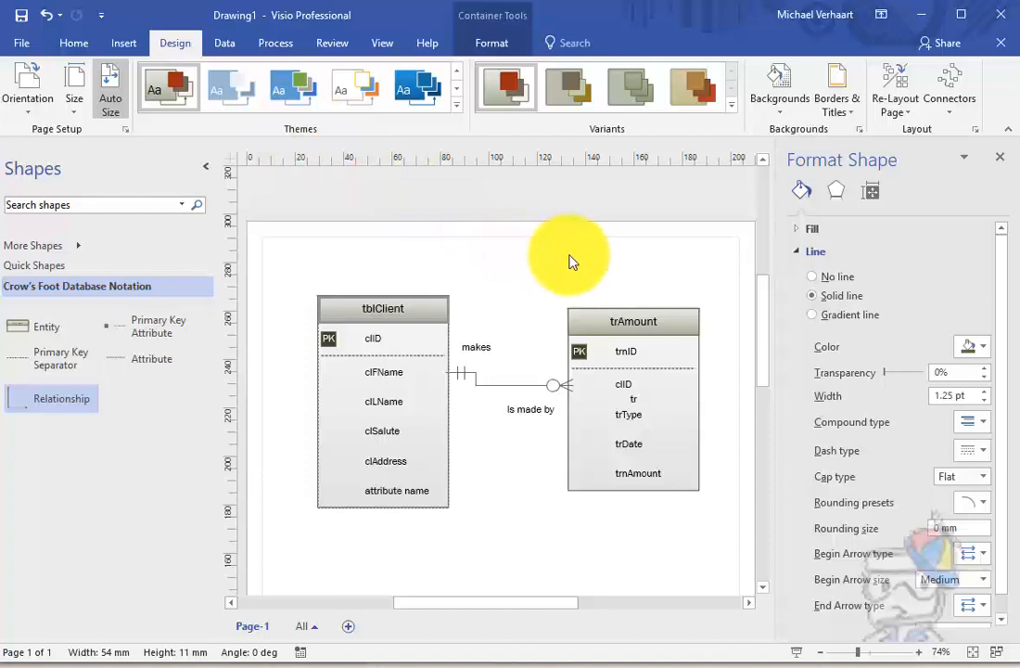
# - Widen the trAmount entity to 64 mm by extending its outer edge away from tblClient
pyautogui.click(638, 404)
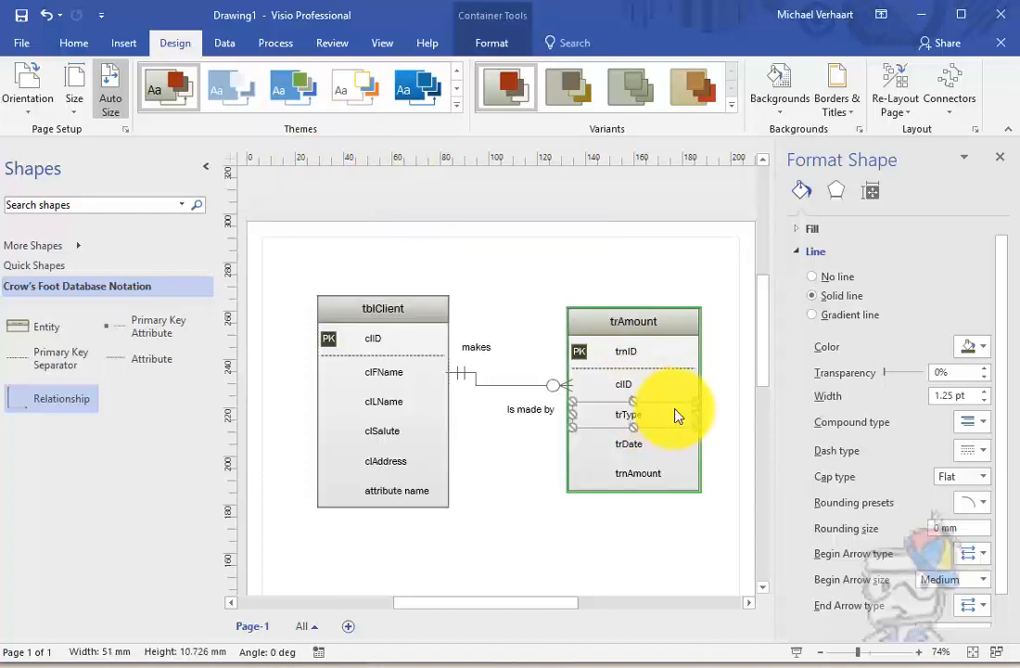
pyautogui.moveTo(646, 397); pyautogui.dragTo(698, 422)
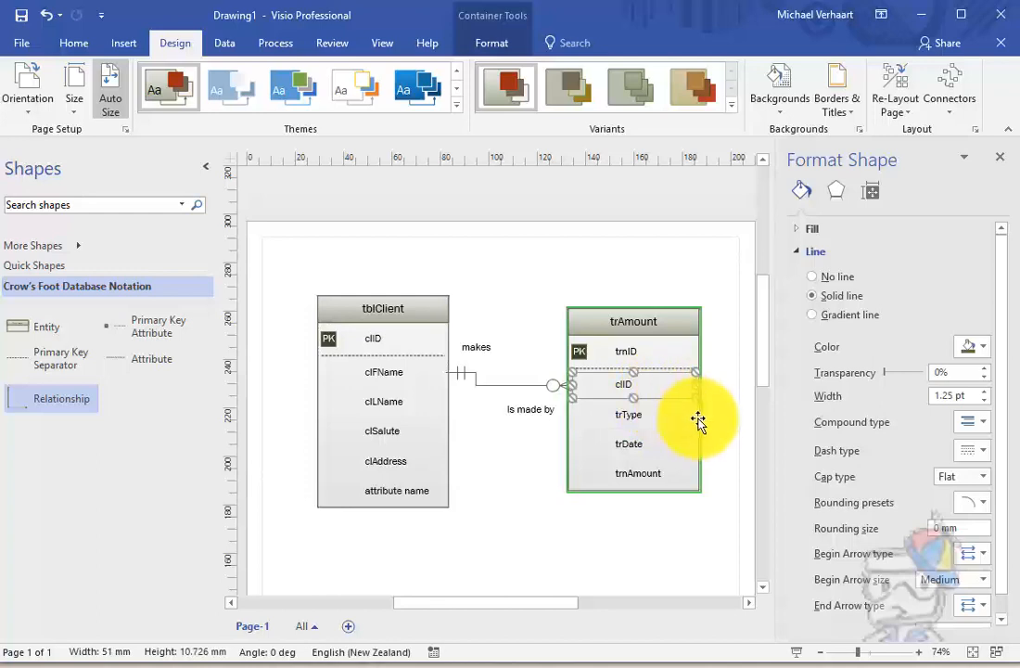
pyautogui.click(701, 422)
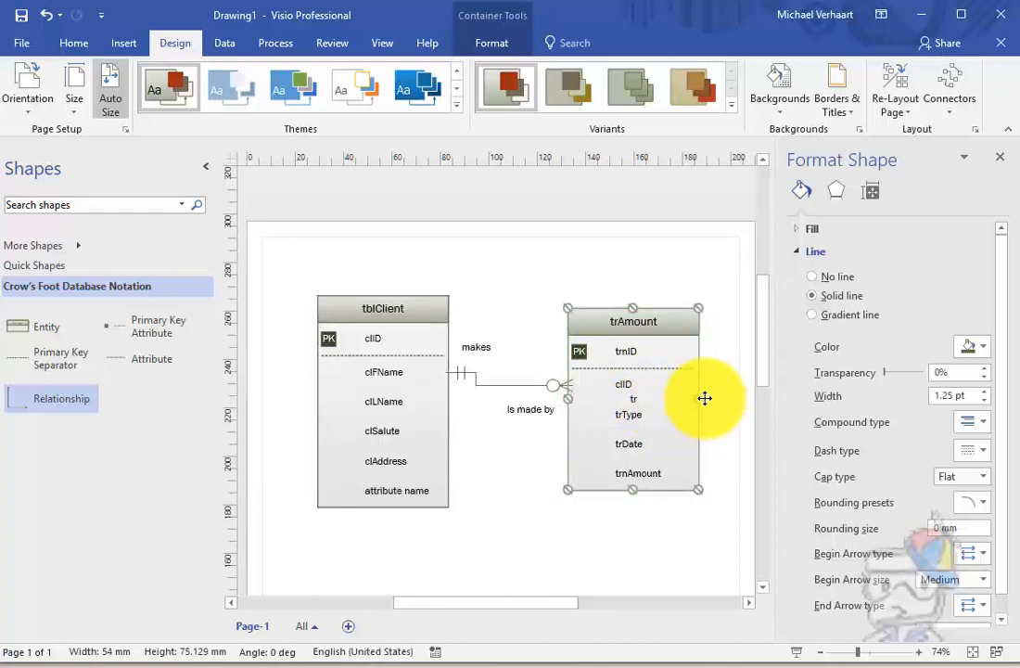
pyautogui.moveTo(704, 398); pyautogui.dragTo(723, 396)
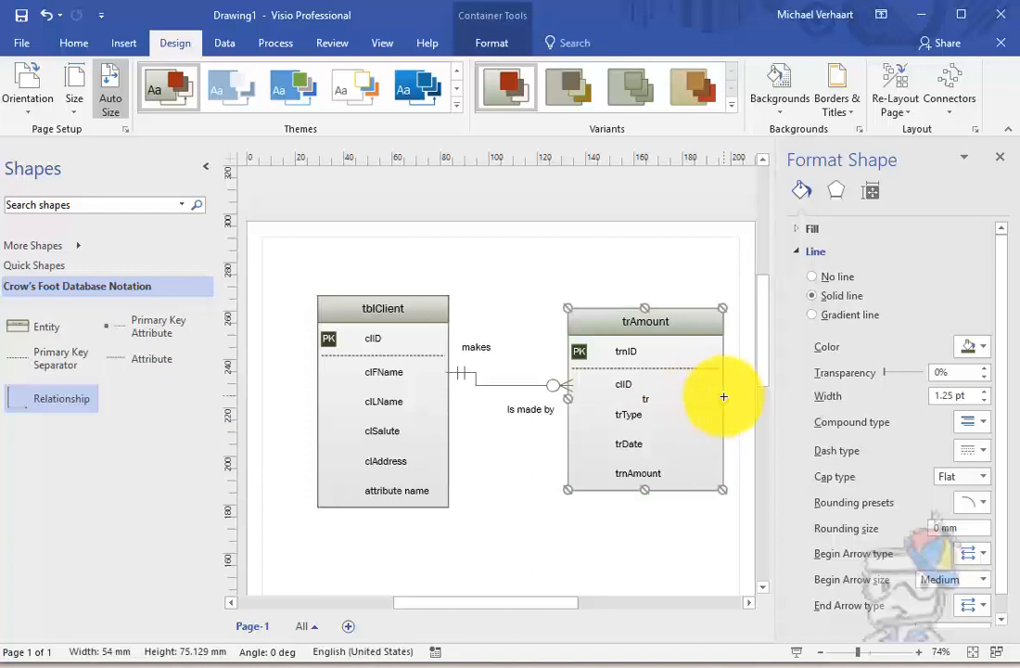
# - Try to select the stray "tr" text between clID and trType in the trAmount entity
pyautogui.click(654, 399)
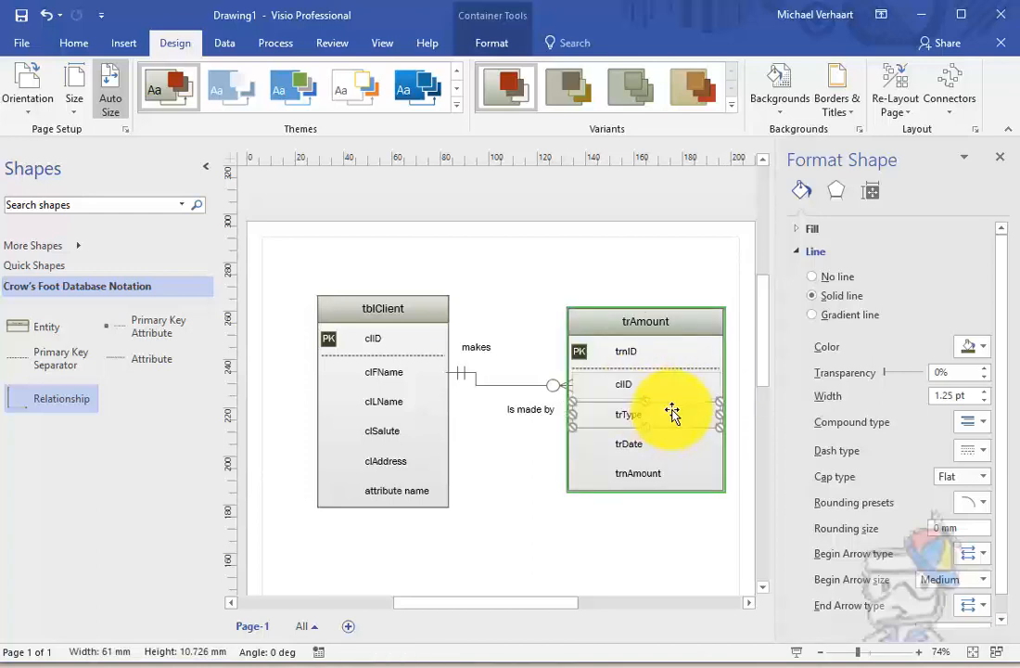
pyautogui.moveTo(668, 378)
pyautogui.mouseDown()
pyautogui.moveTo(671, 432)
pyautogui.moveTo(670, 394)
pyautogui.mouseUp()
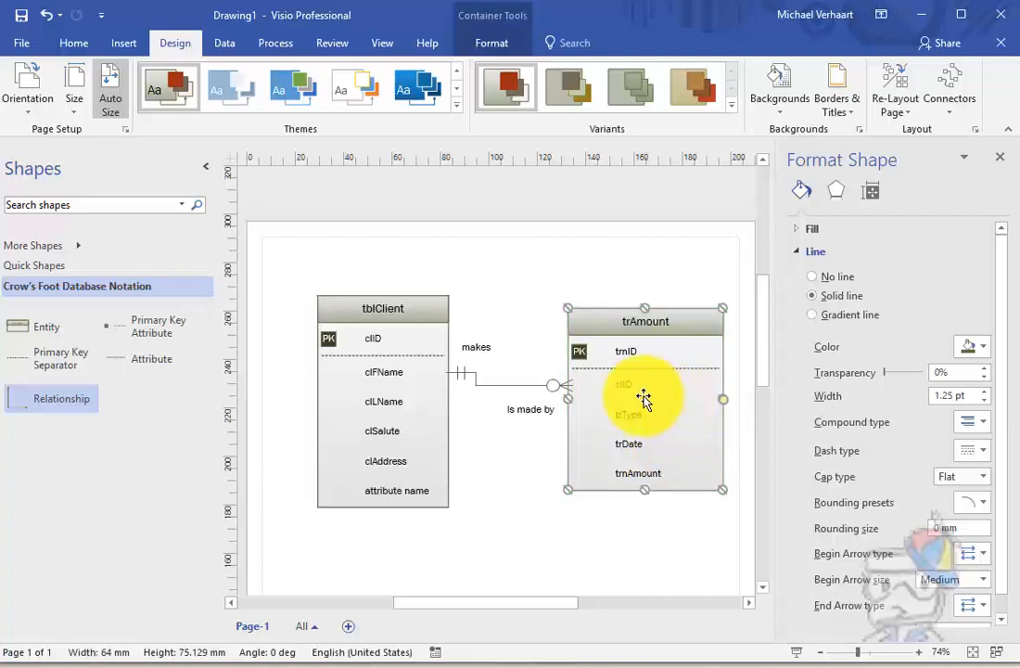
pyautogui.moveTo(679, 412); pyautogui.dragTo(657, 402)
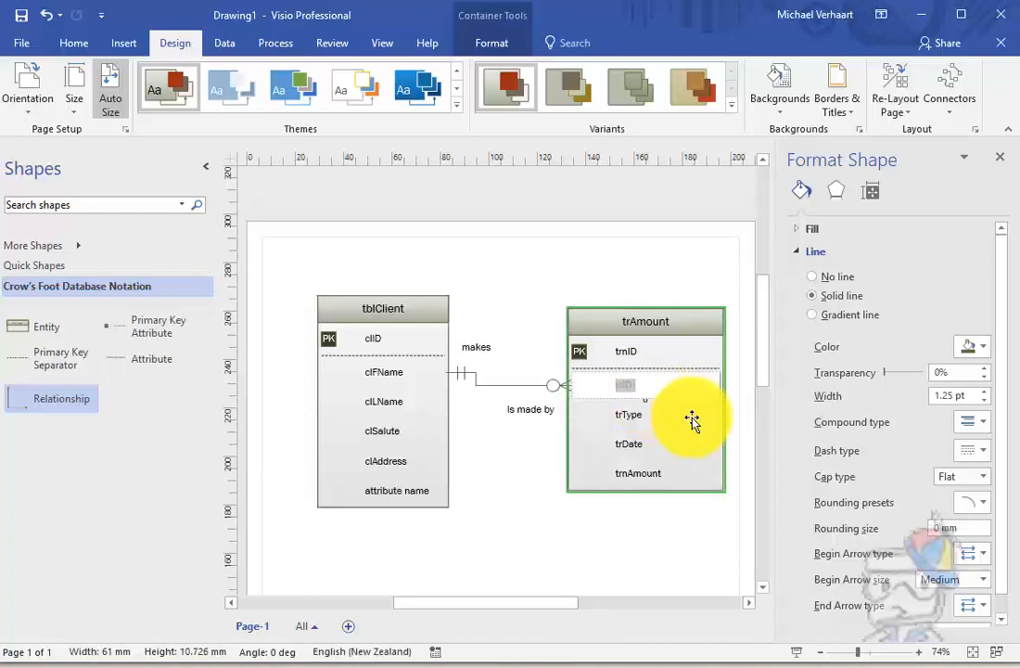
pyautogui.click(670, 510)
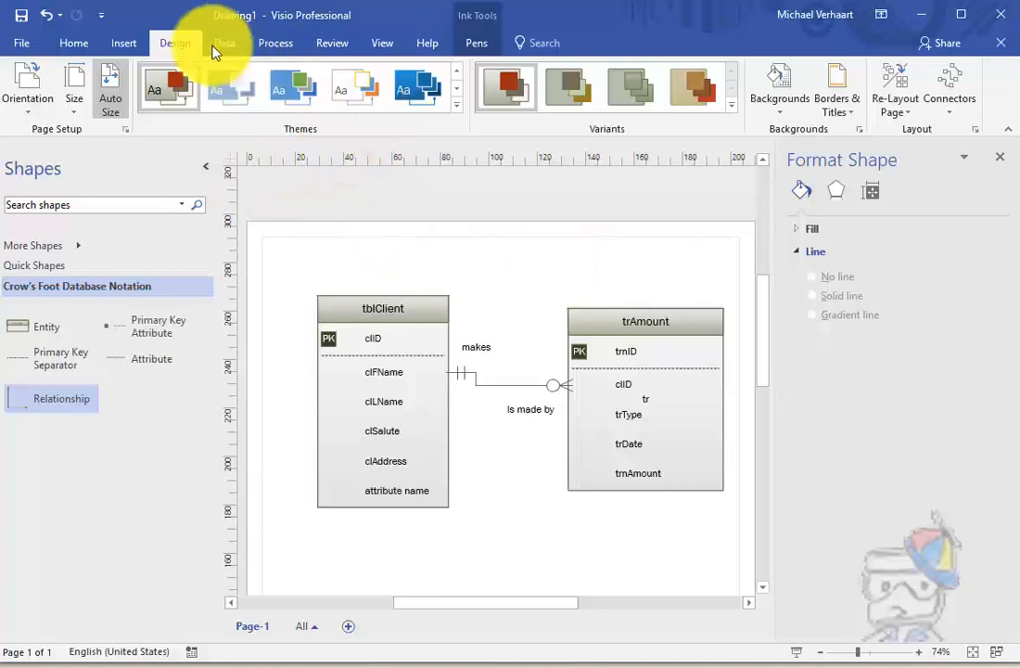
# - Insert a text box above tblClient with the title "Extended Entity Relationship Diagram"
pyautogui.click(124, 47)
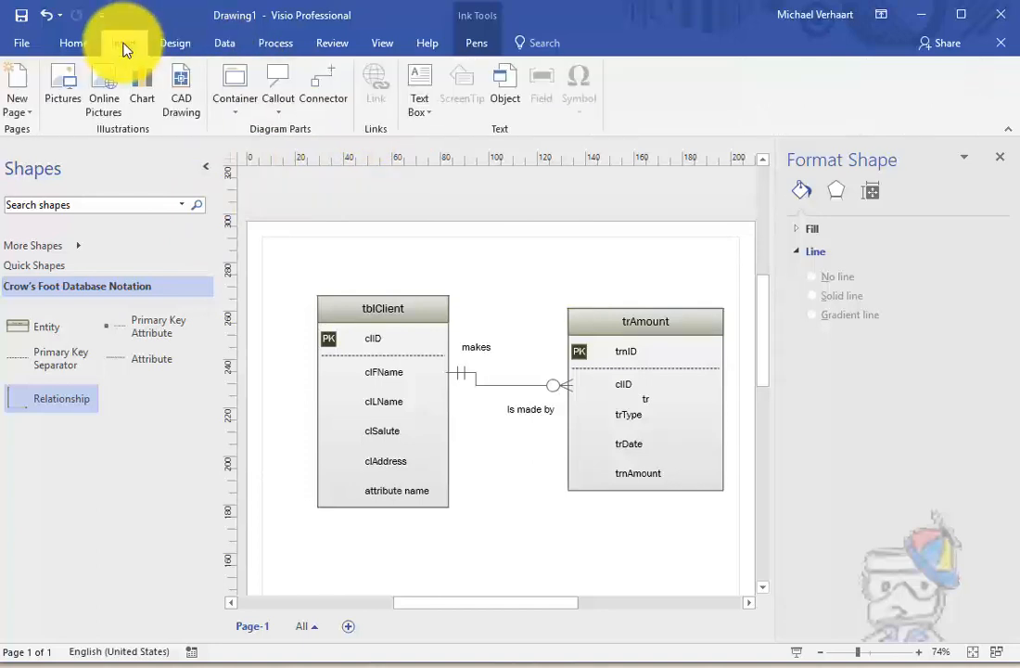
pyautogui.click(419, 93)
pyautogui.click(312, 250)
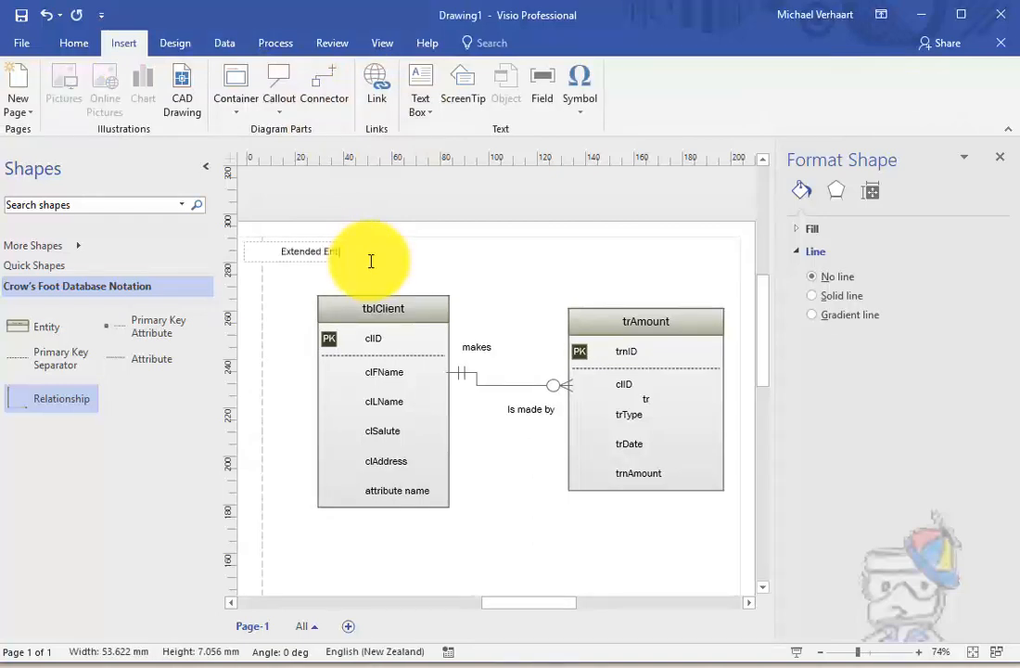
pyautogui.write('ty Relati')
pyautogui.write('onship')
pyautogui.write(' Diag')
pyautogui.write('ram')
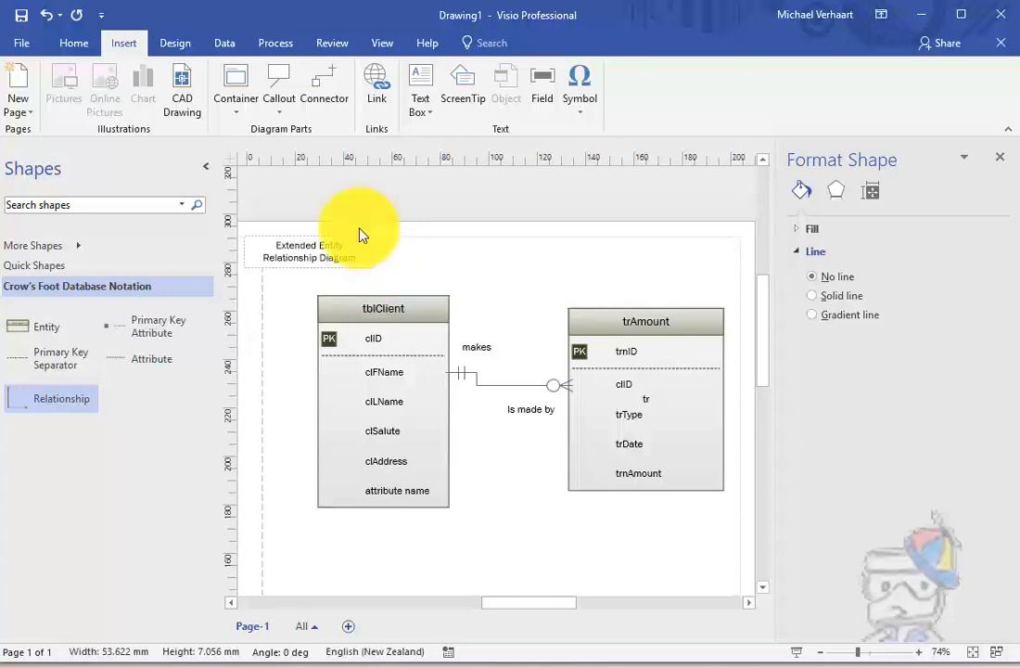
# - Widen the title text box to about 131 mm so the title fits on one line, and set its font size to 18 pt
pyautogui.click(367, 264)
pyautogui.click(355, 253)
pyautogui.moveTo(376, 253); pyautogui.dragTo(565, 273)
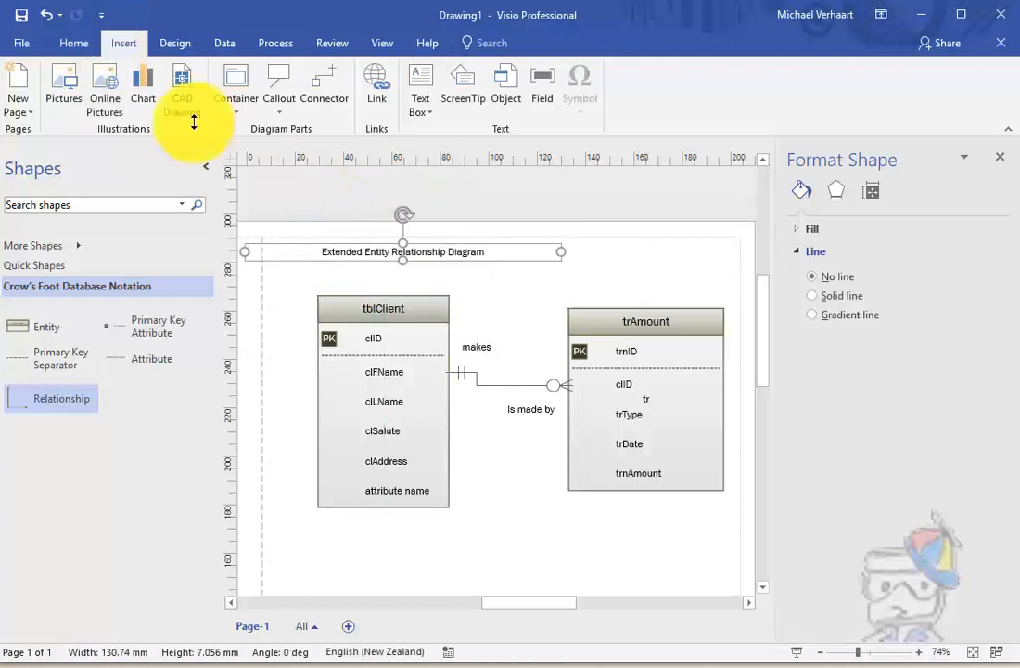
pyautogui.click(69, 43)
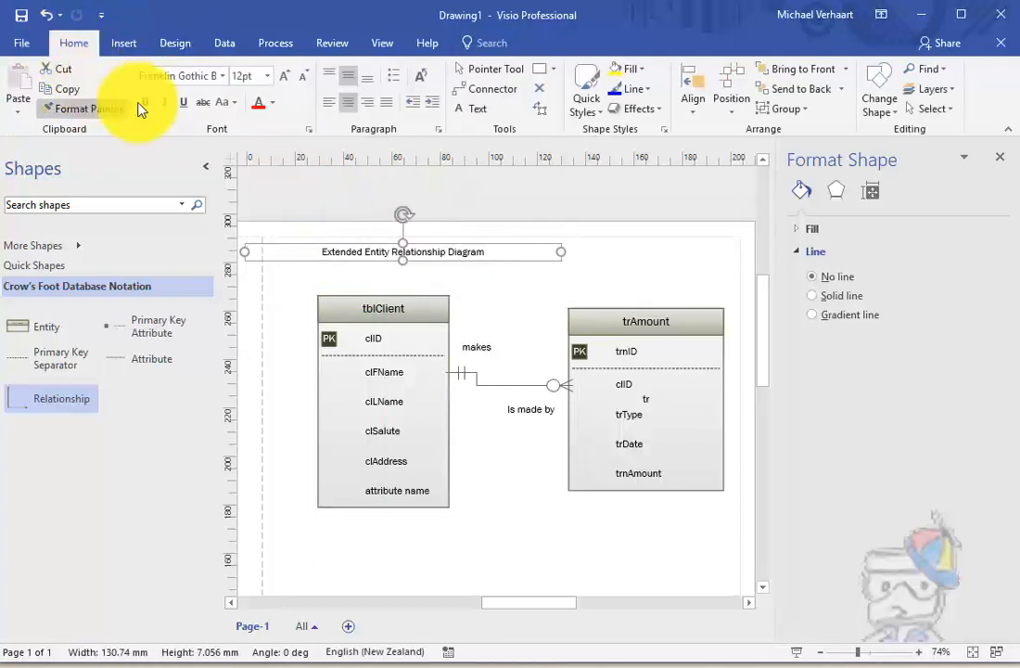
pyautogui.click(267, 76)
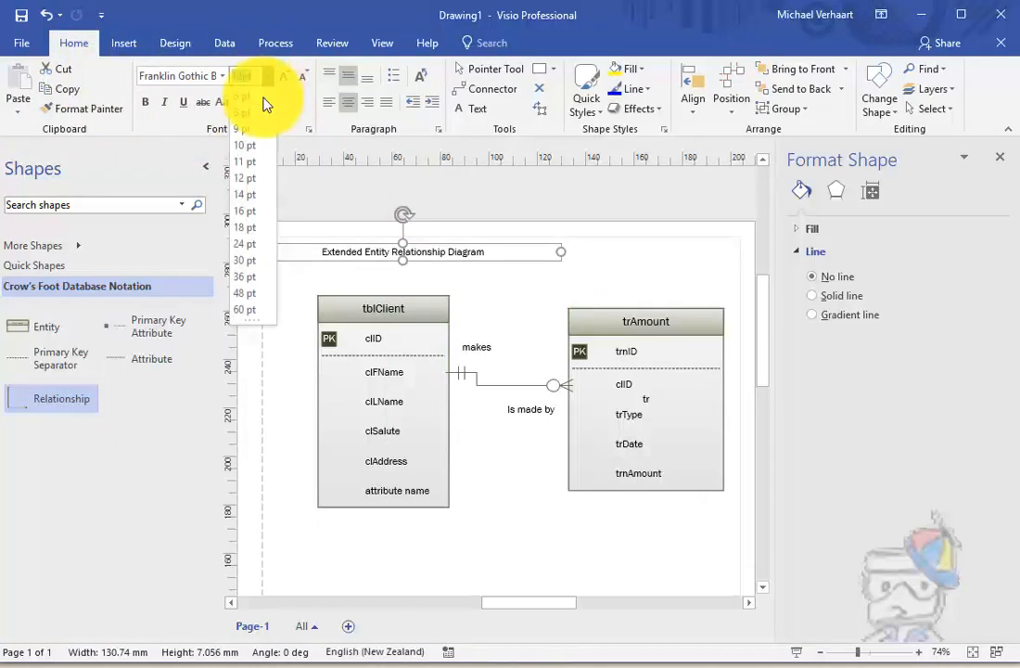
pyautogui.click(248, 228)
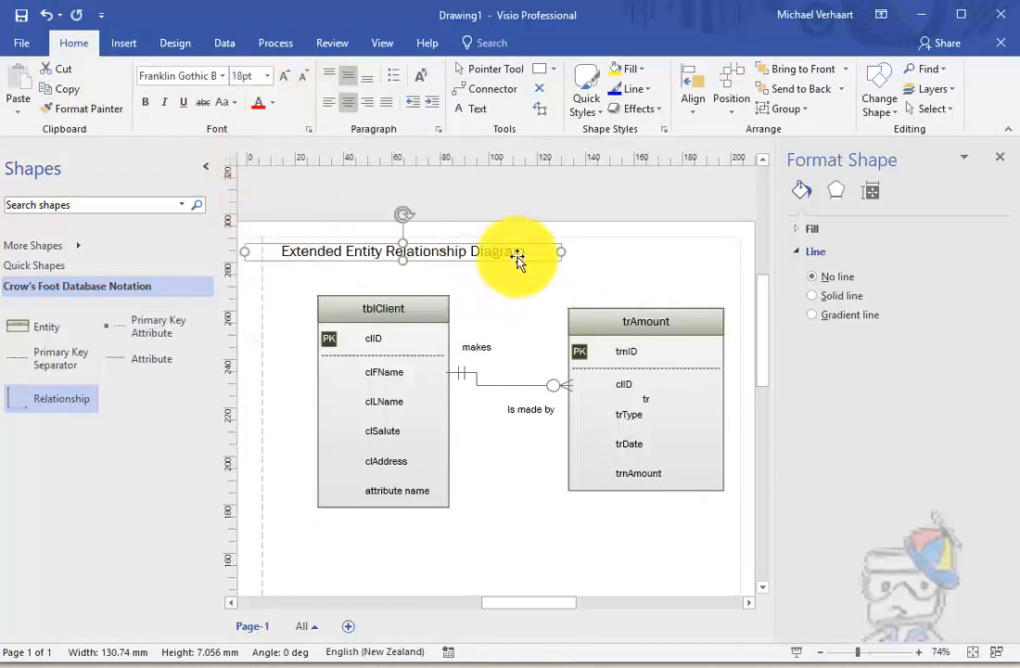
# - Centre the title above the two entities and format its text as bold and blue
pyautogui.moveTo(516, 264); pyautogui.dragTo(579, 274)
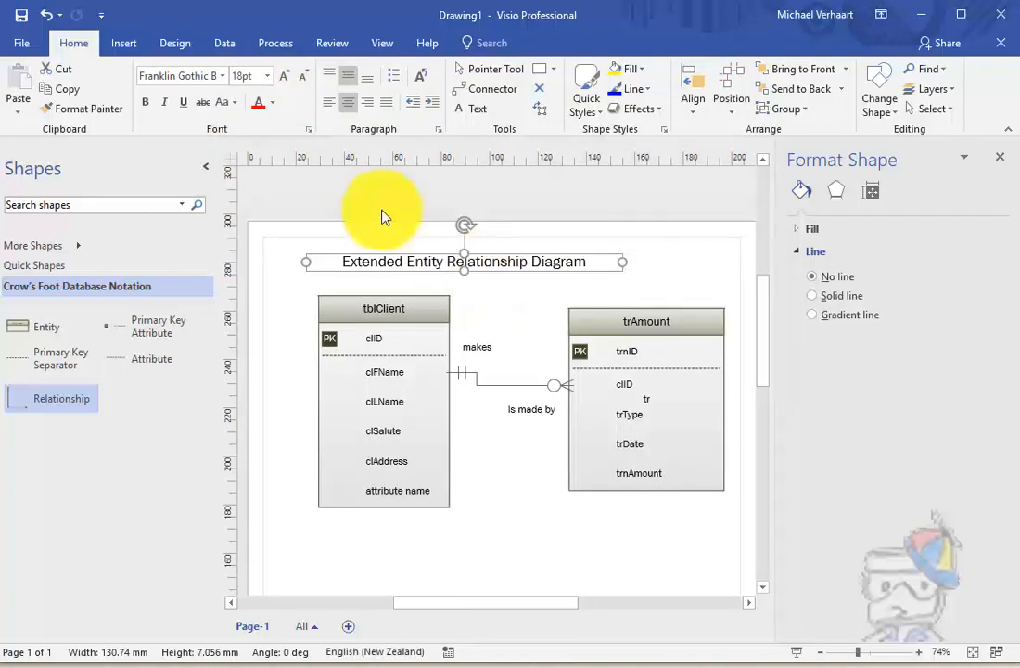
pyautogui.click(145, 102)
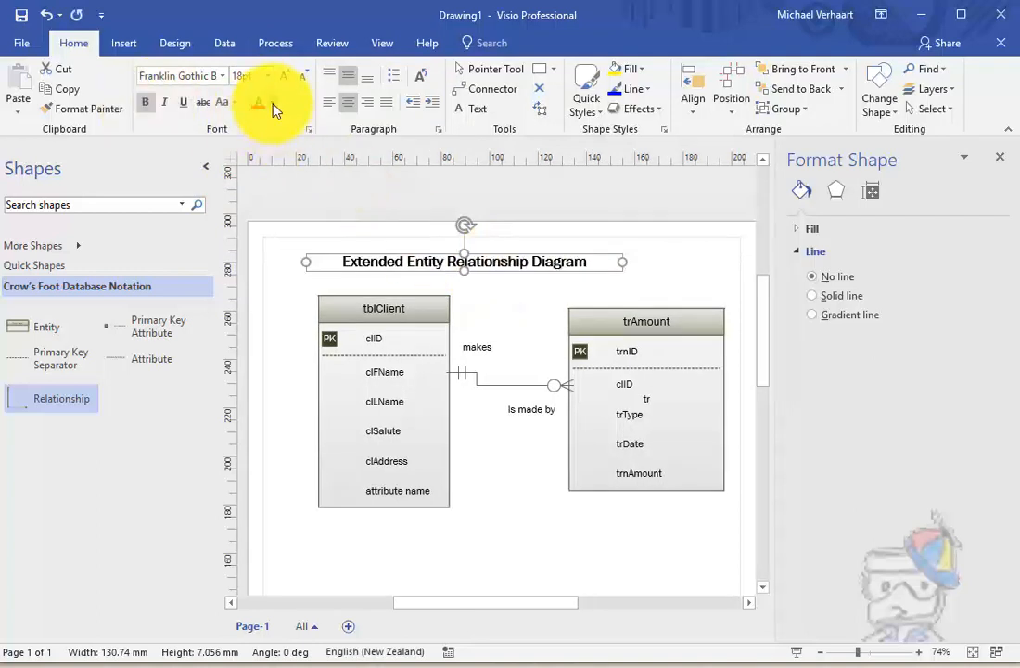
pyautogui.click(272, 103)
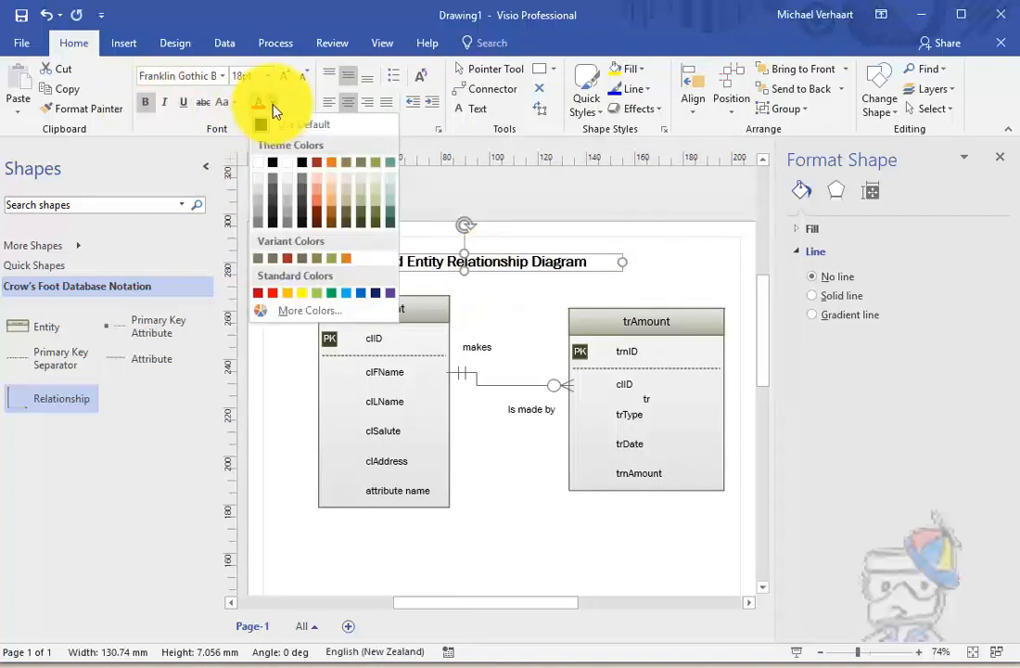
pyautogui.click(360, 295)
pyautogui.click(525, 552)
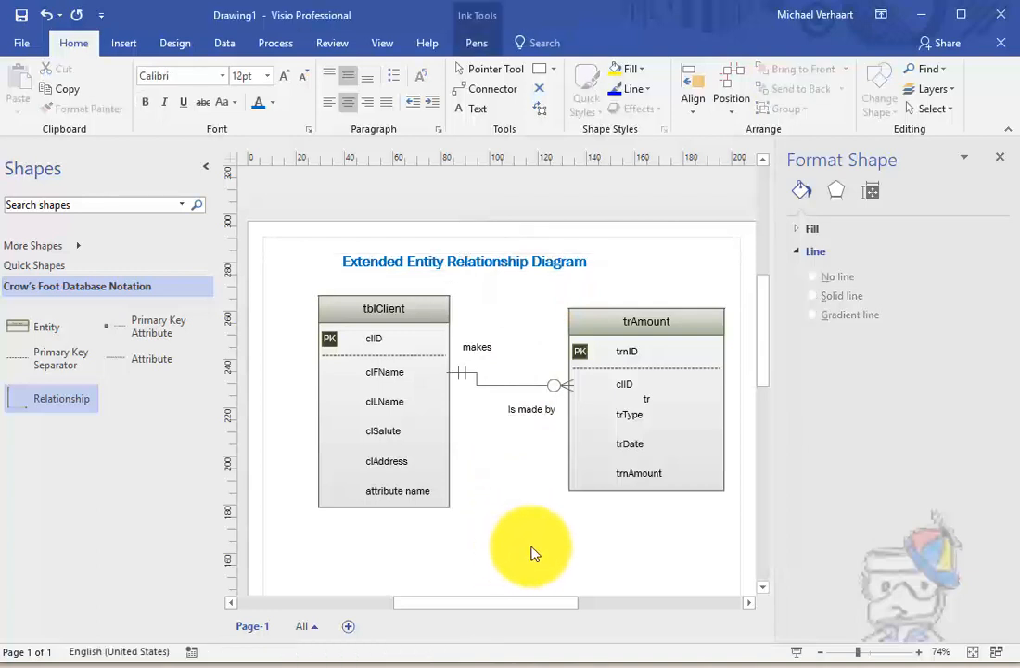